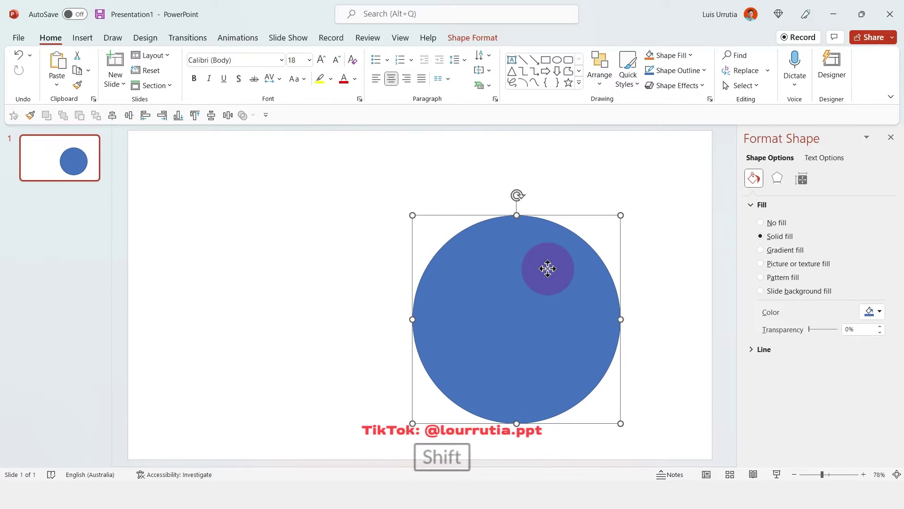
Draw a rectangle about 8.47 cm high and 4.07 cm wide overlapping the circle's upper part and align both shapes on their vertical centre line.
left_click(546, 60)
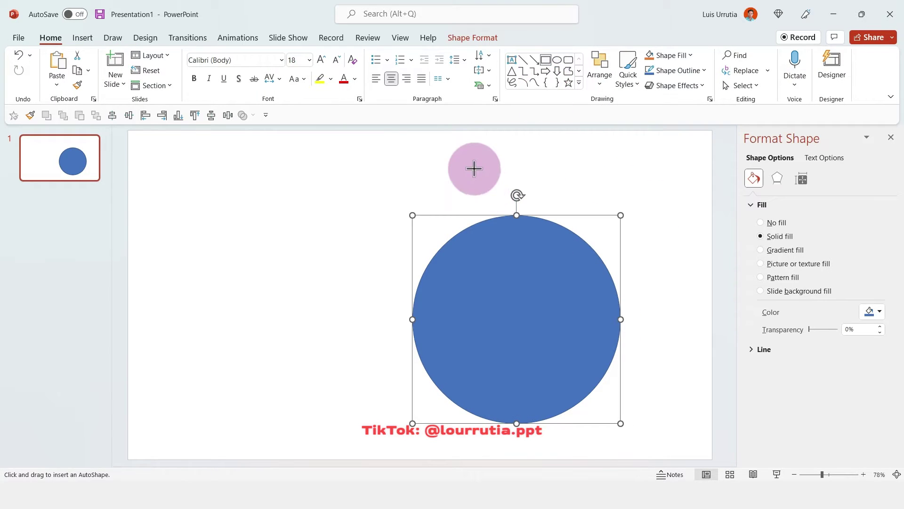
left_click_drag(474, 169, 545, 315)
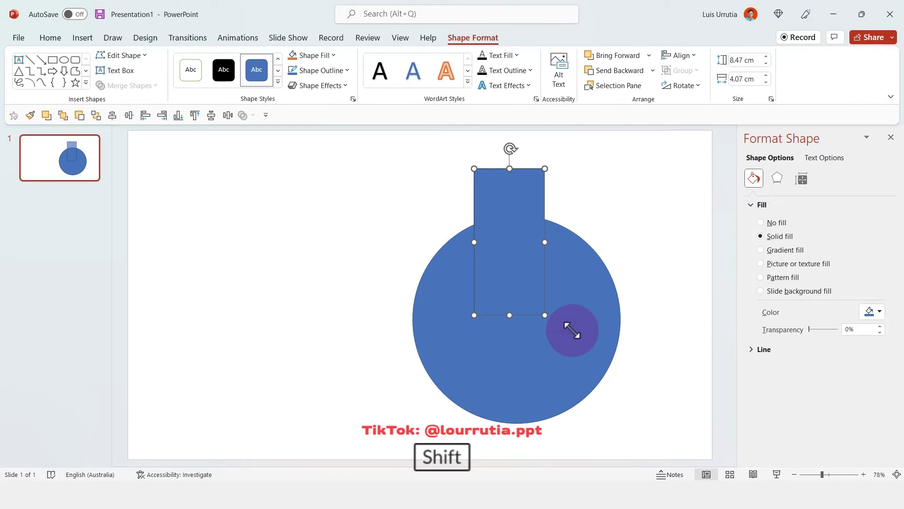
left_click(572, 335, "shift")
left_click(473, 38)
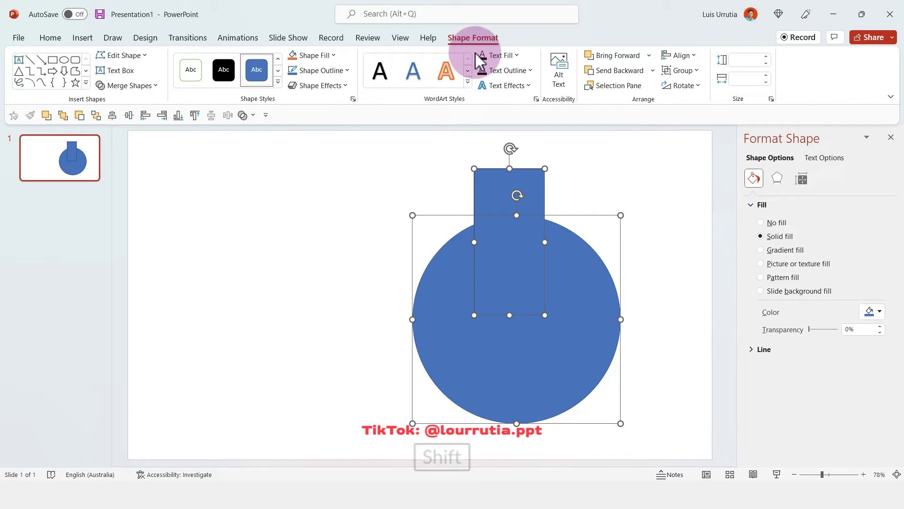
left_click(671, 51)
left_click(686, 89)
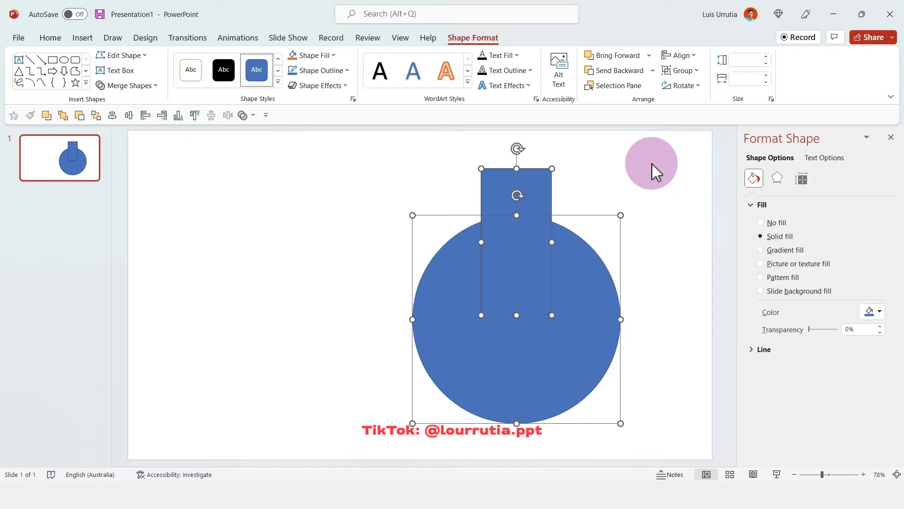
left_click(652, 164)
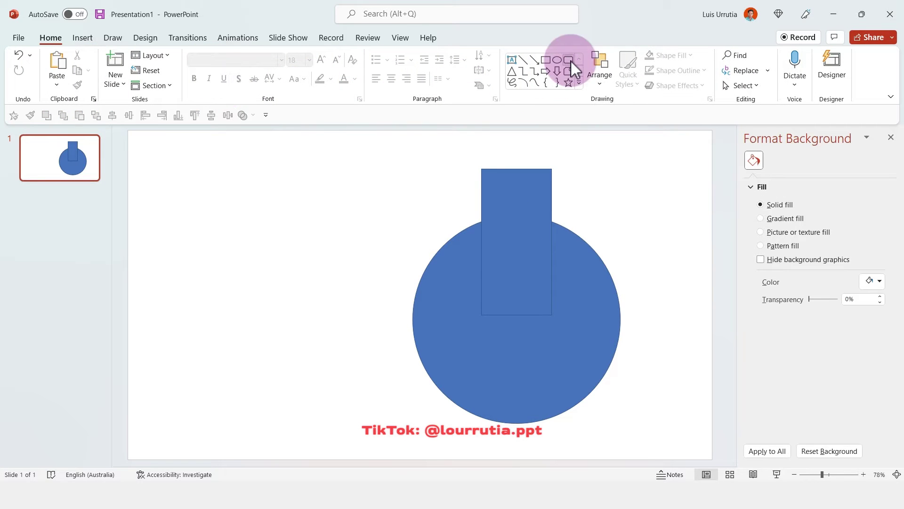
Add a fully rounded rectangle about 5.22 cm wide and 1.34 cm high across the neck's upper end as the flask rim.
left_click(571, 61)
mouse_move(460, 163)
left_mouse_down()
mouse_move(571, 186)
mouse_move(472, 162)
left_mouse_up()
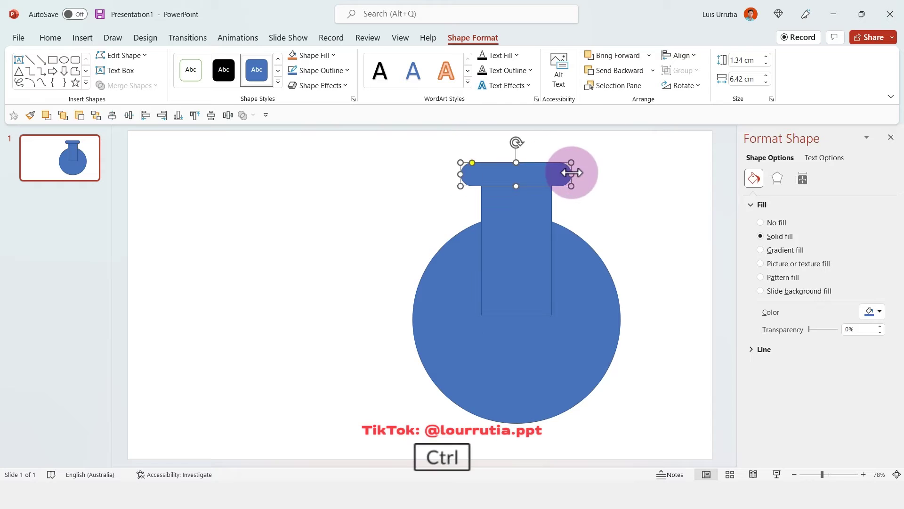
left_click_drag(571, 173, 561, 173)
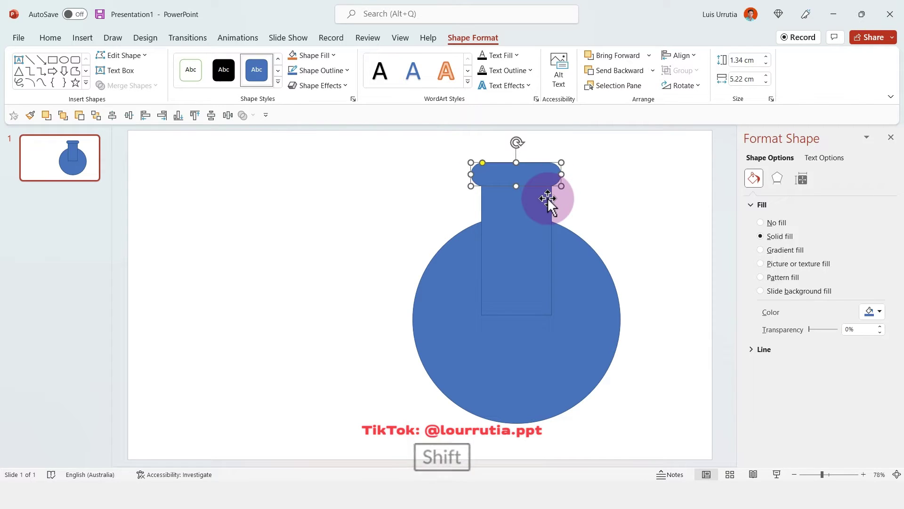
Align the rim, neck and circle on their horizontal centres and merge them into one flask shape with Union.
left_click(547, 197, "shift")
left_click(598, 272, "shift")
left_click(680, 55)
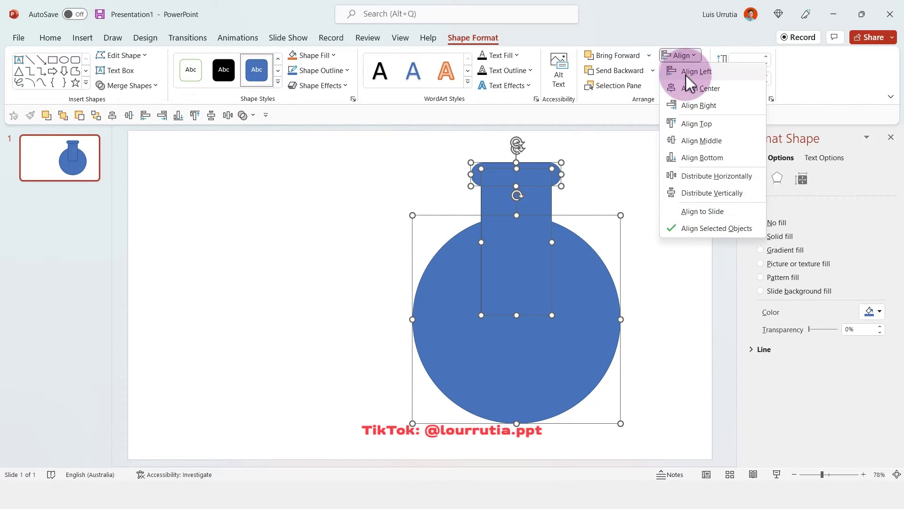
left_click(685, 89)
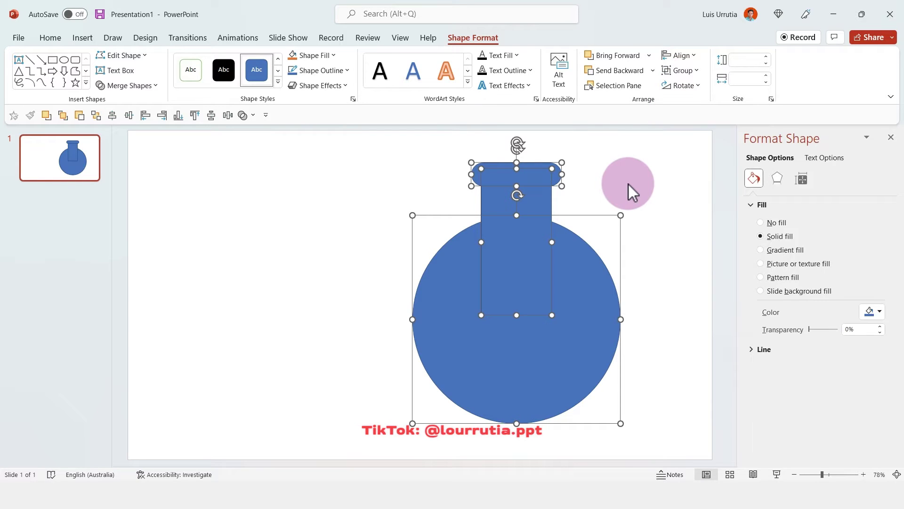
left_click(132, 86)
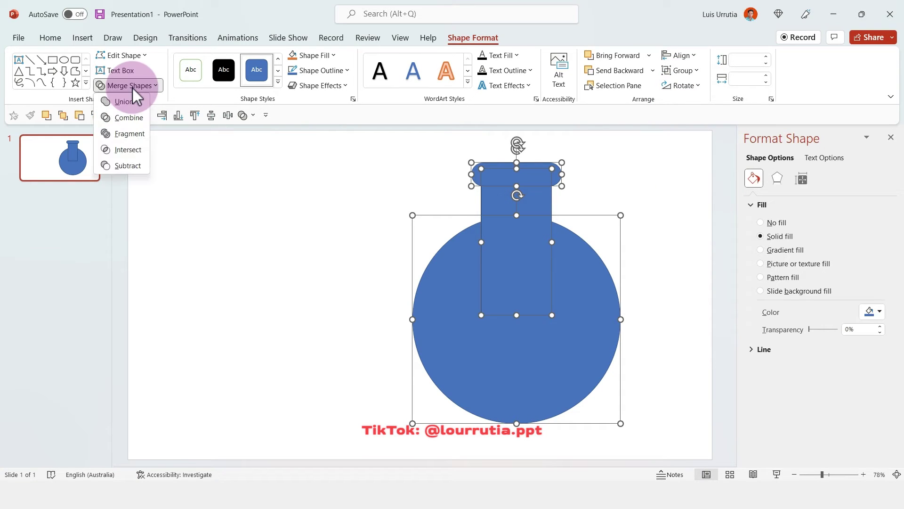
left_click(132, 103)
left_click(606, 240)
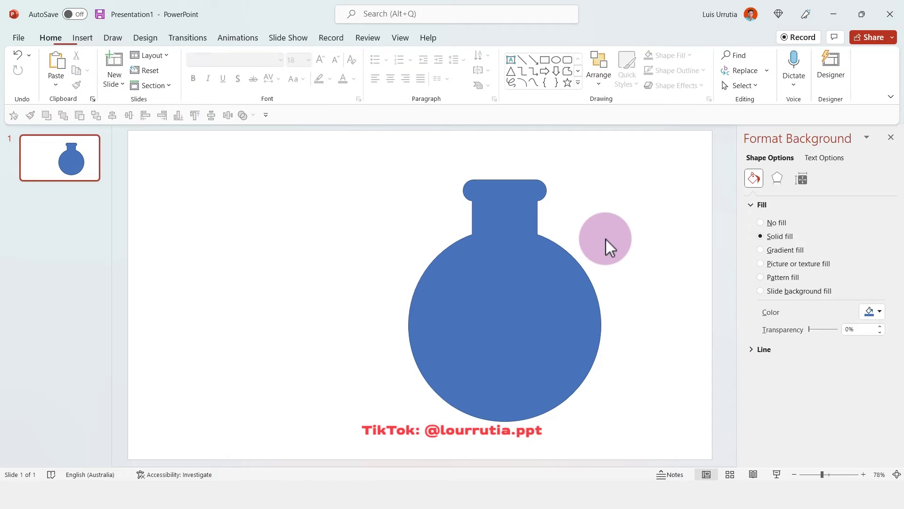
Draw a rectangle covering the whole slide, 19.05 cm high and 33.87 cm wide, and send it behind the flask.
left_click(378, 180)
left_click(547, 61)
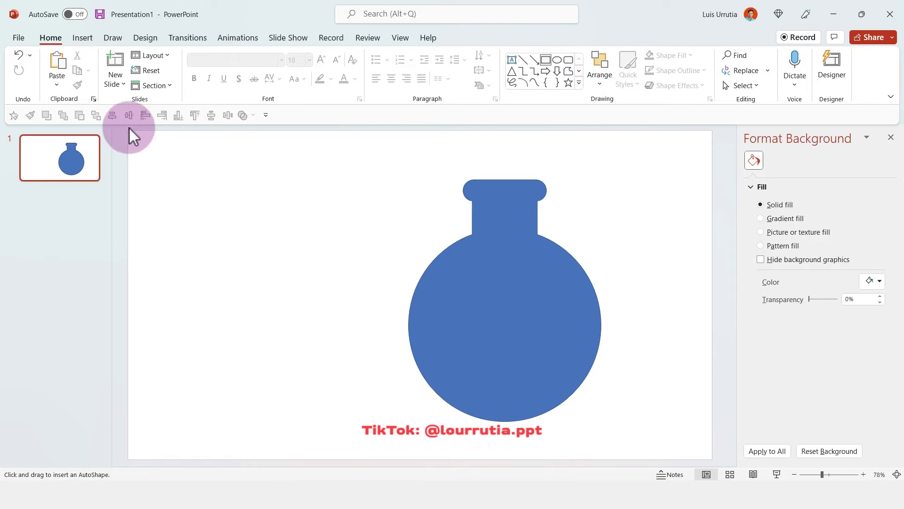
left_click_drag(129, 133, 713, 459)
mouse_move(128, 130)
left_mouse_down()
mouse_move(131, 141)
mouse_move(126, 131)
left_mouse_up()
right_click(219, 178)
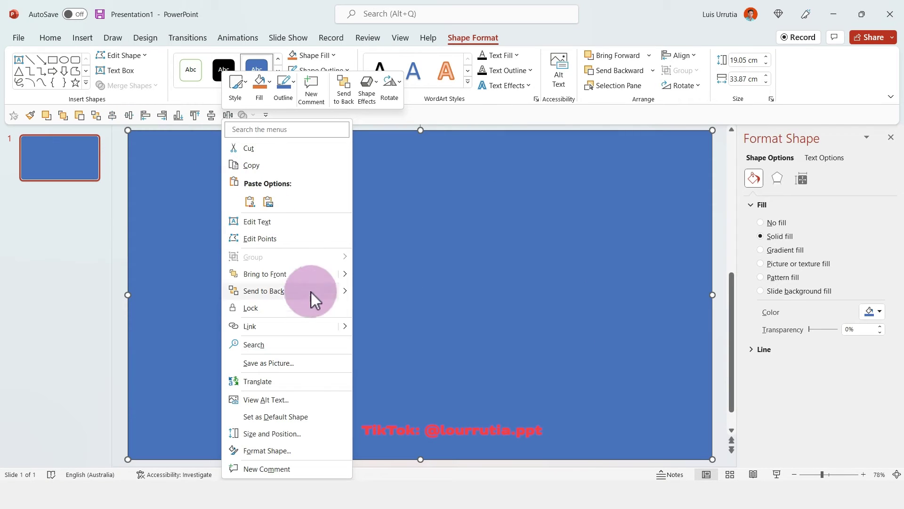
left_click(298, 295)
Cut the flask outline out of the full-slide rectangle by merging the two shapes with Combine.
left_click(498, 309, "shift")
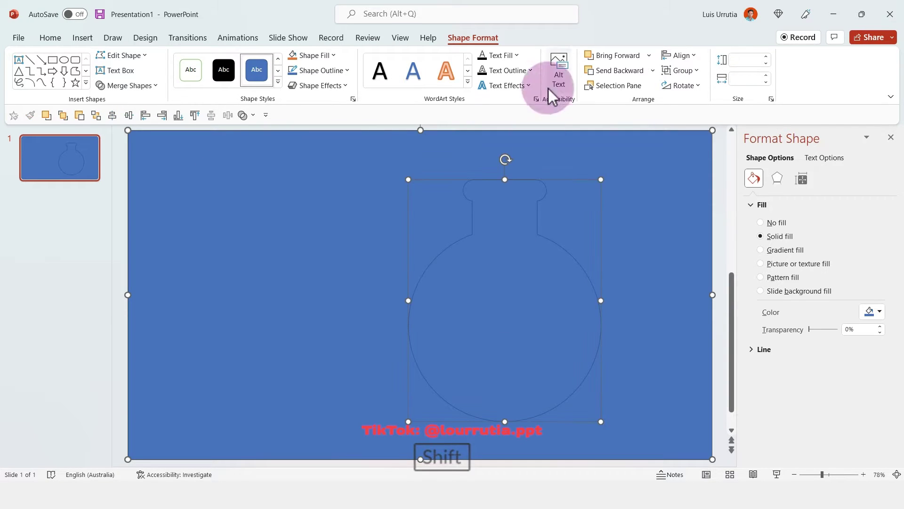
left_click(154, 89)
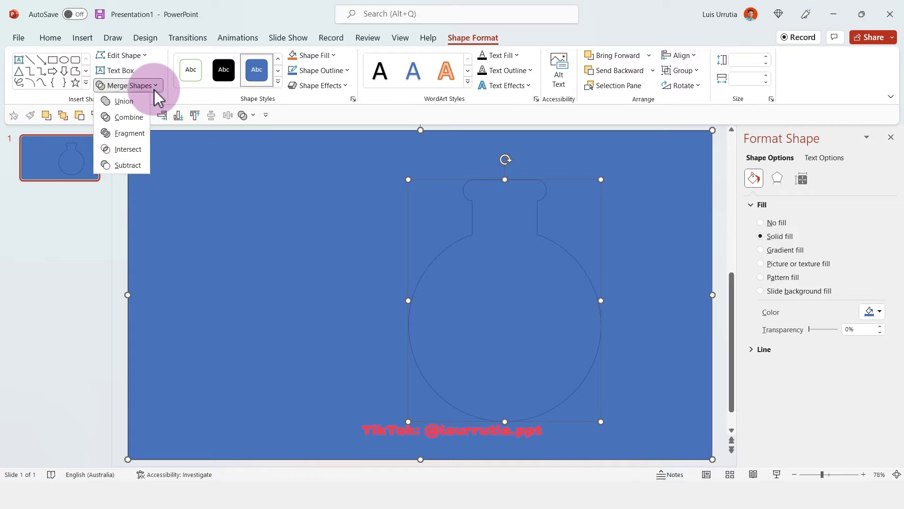
left_click(140, 120)
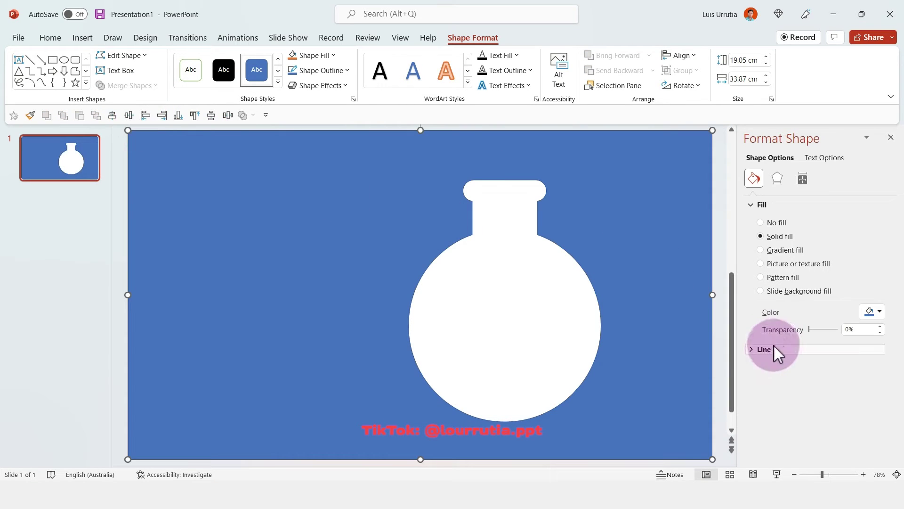
Remove the outline of the slide-sized cutout shape and fill it with the recent dark blue color.
left_click(754, 352)
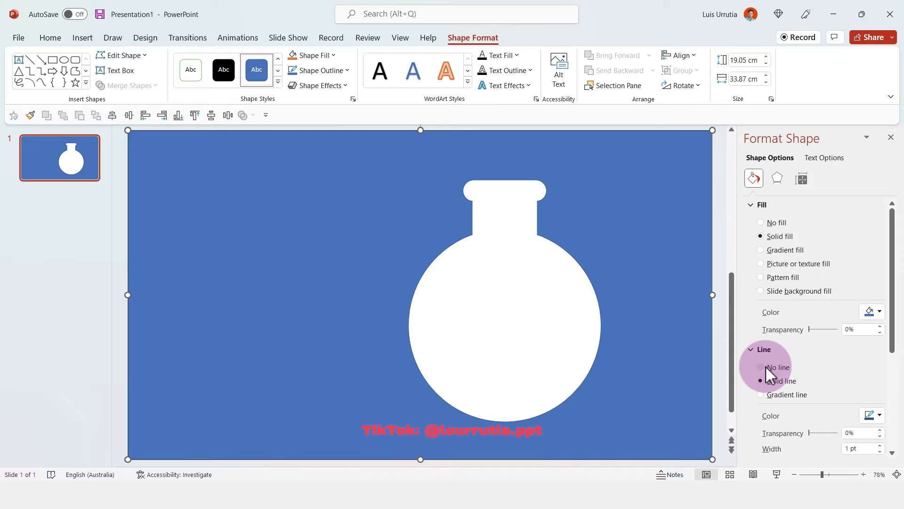
left_click(876, 311)
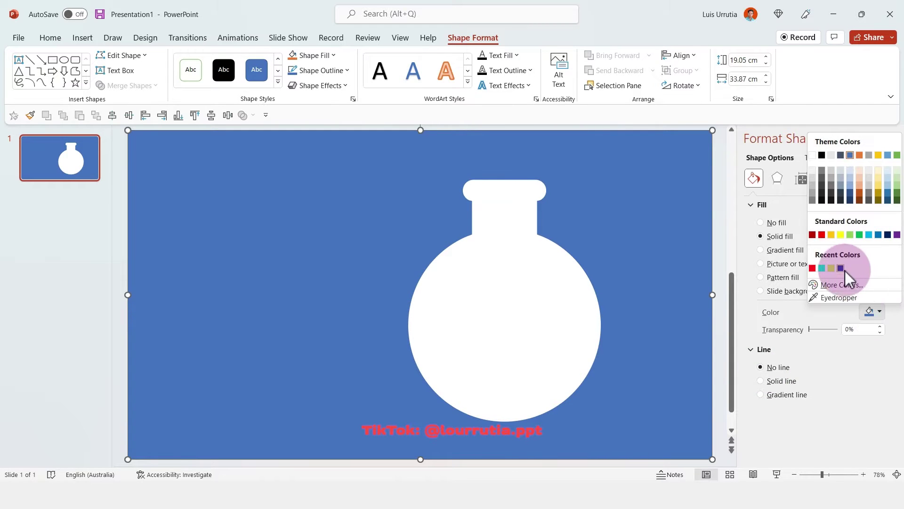
left_click(841, 268)
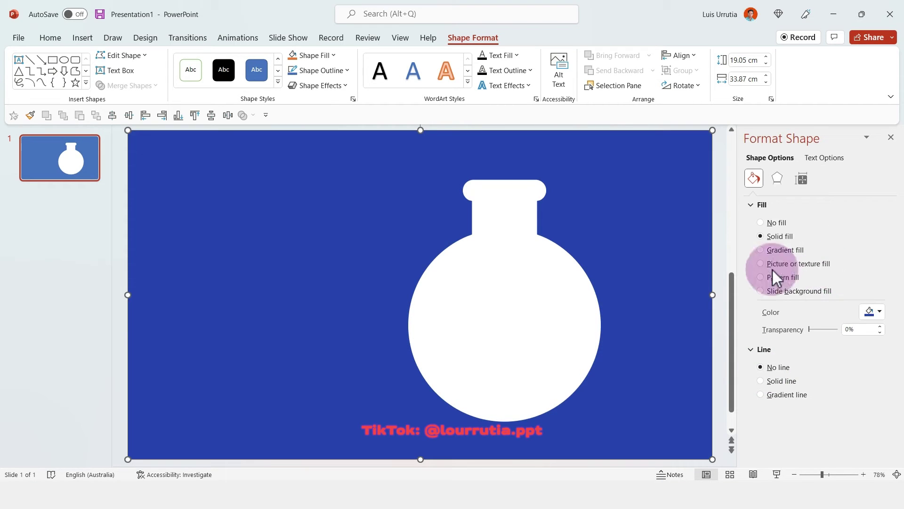
left_click(723, 233)
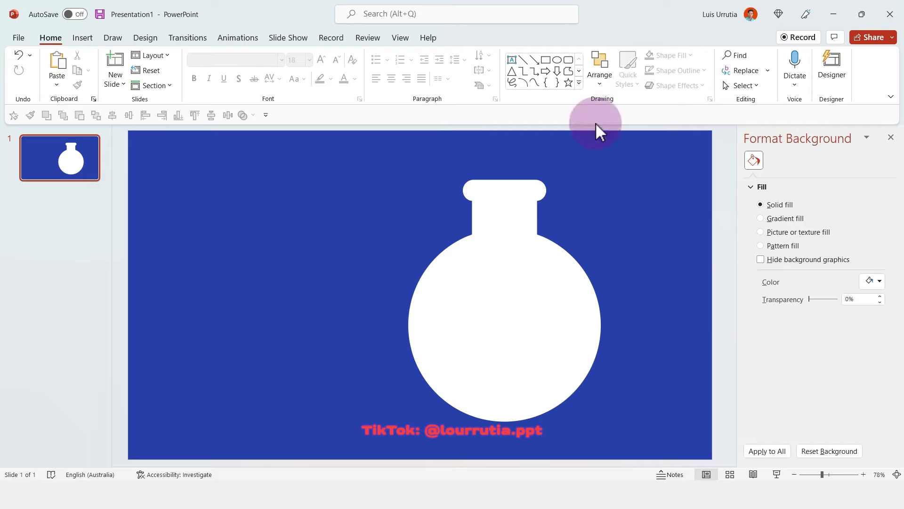
Draw a red rectangle without outline, about 7.48 cm high and 14.78 cm wide, centred over the flask's lower part.
left_click(546, 62)
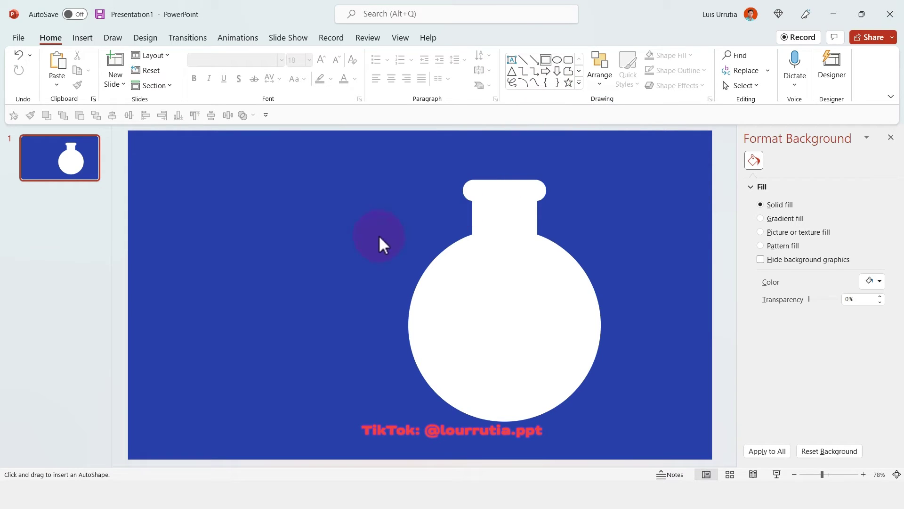
left_click_drag(383, 299, 639, 428)
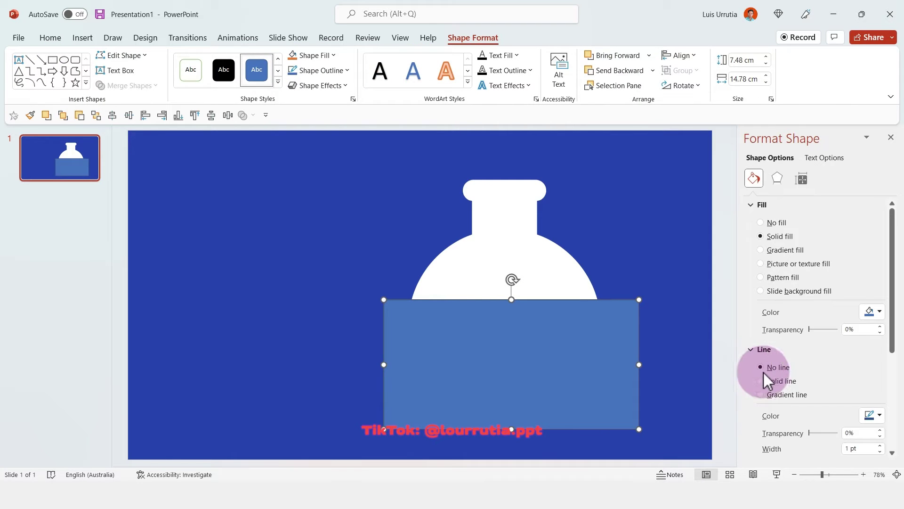
left_click(762, 369)
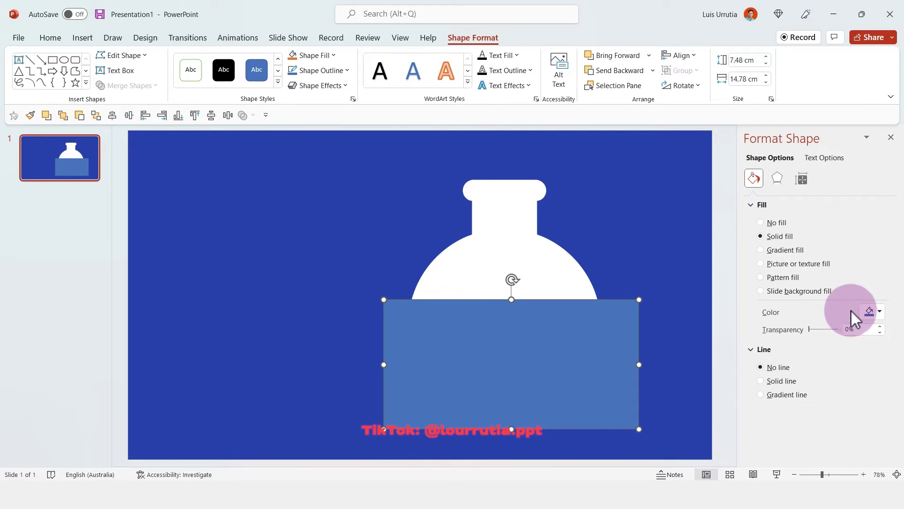
left_click(870, 312)
left_click(822, 267)
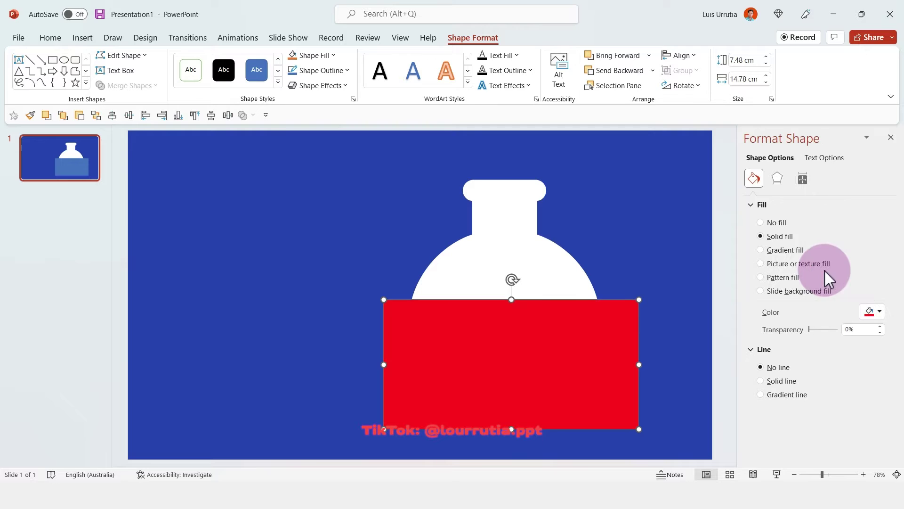
left_click_drag(566, 314, 560, 315)
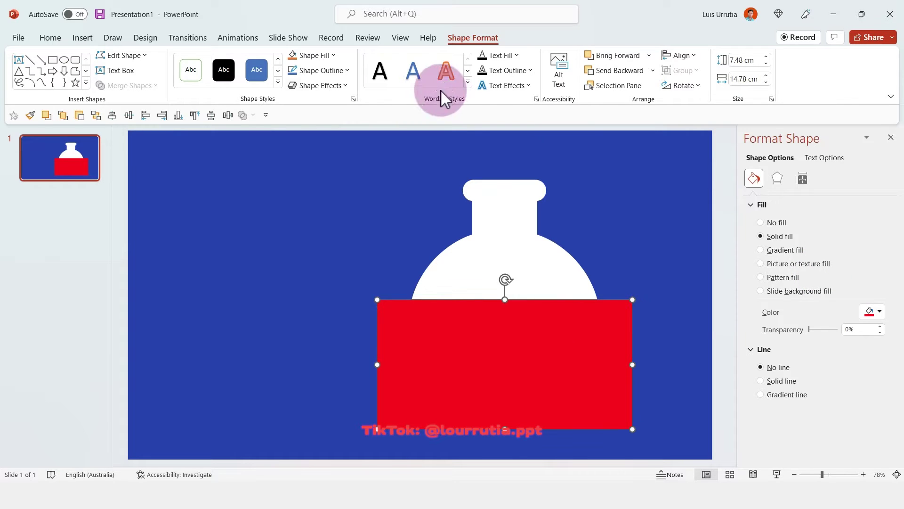
Draw a circle about 2.21 cm wide on the red rectangle's upper edge, enlarge it slightly, and place two smaller circles beside it as bubbles.
left_click(64, 60)
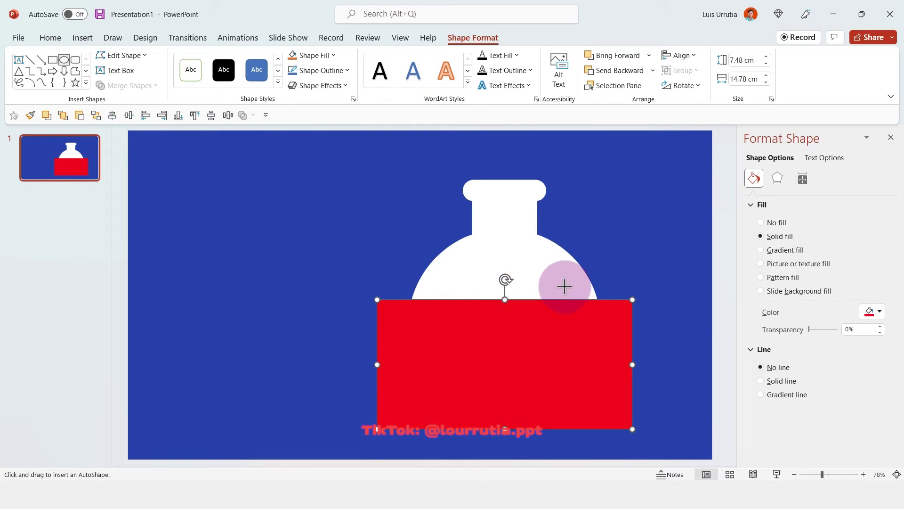
left_click_drag(516, 283, 554, 322)
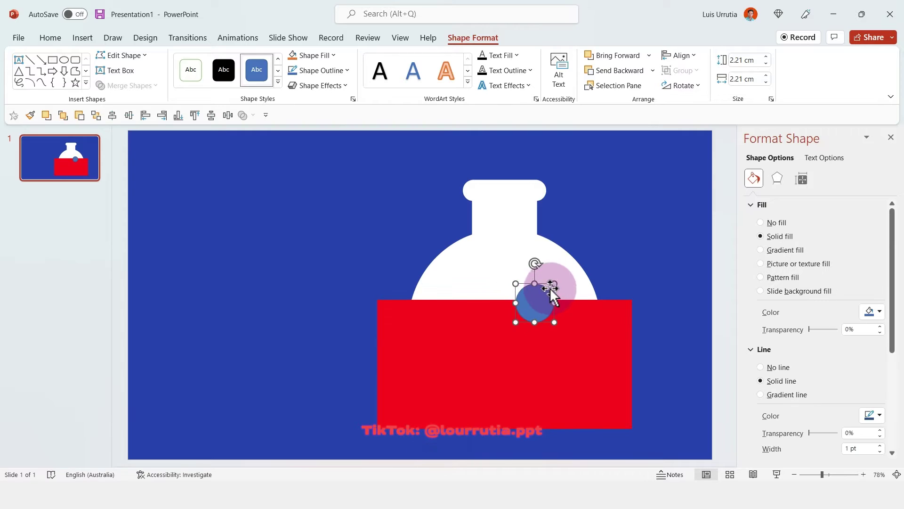
left_click_drag(555, 285, 568, 298)
left_click_drag(581, 330, 472, 301)
Remove the outline from the three bubble circles and fill them with the same red as the rectangle.
left_click(529, 299, "shift")
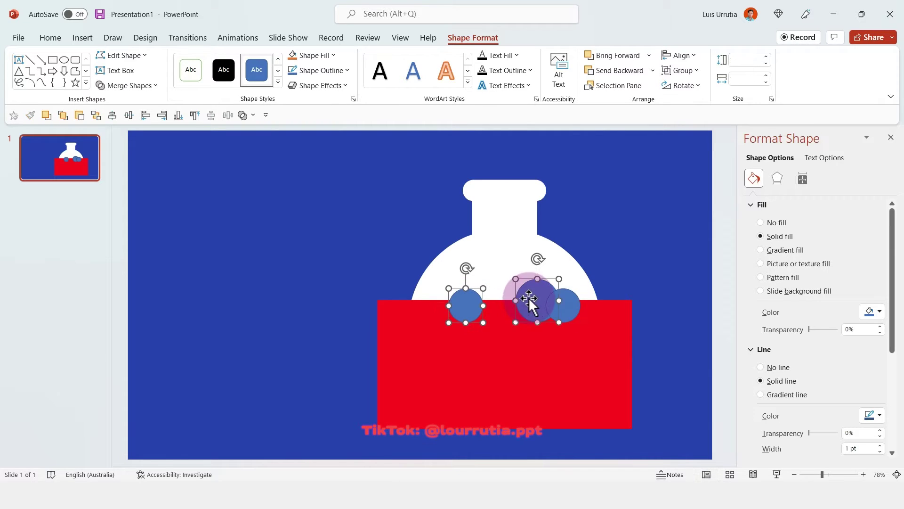
left_click(570, 302, "ctrl")
left_click(774, 368)
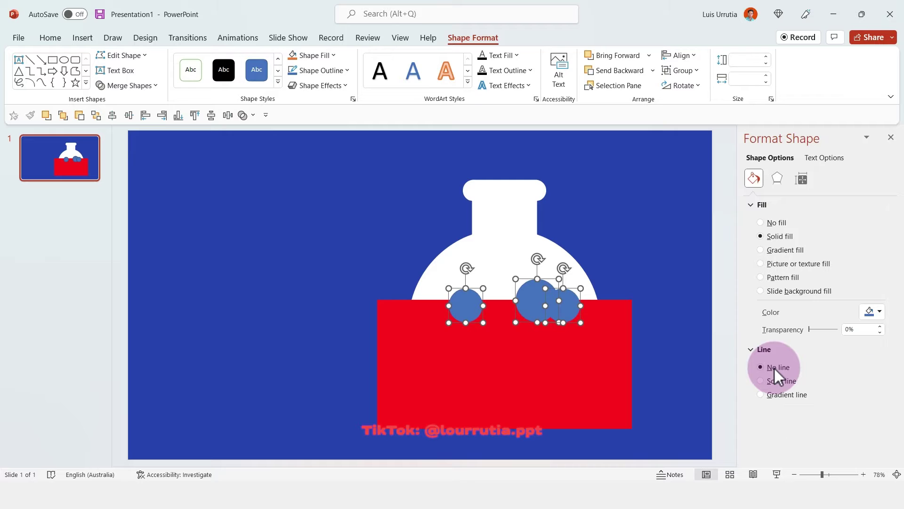
left_click(874, 311)
left_click(813, 268)
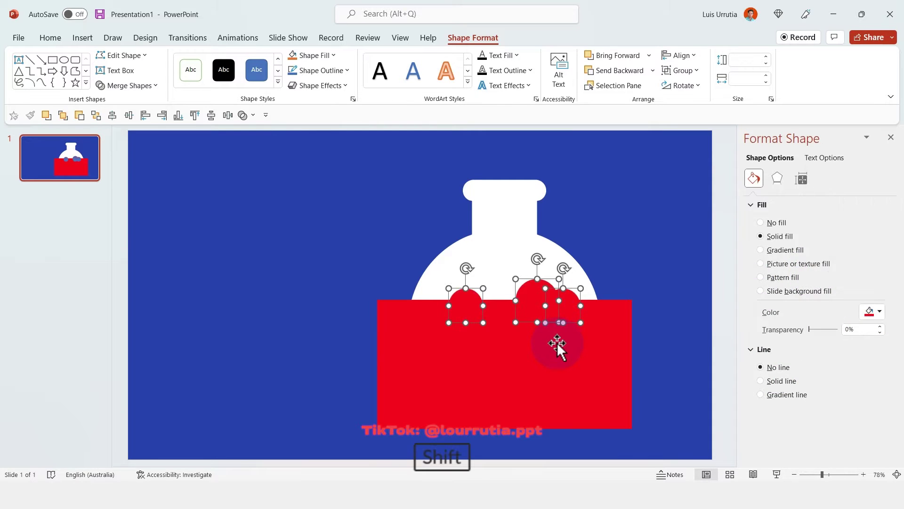
Merge the three bubbles and the red rectangle with Union and send the liquid shape behind the blue flask cutout.
left_click(557, 341, "shift")
left_click(124, 85)
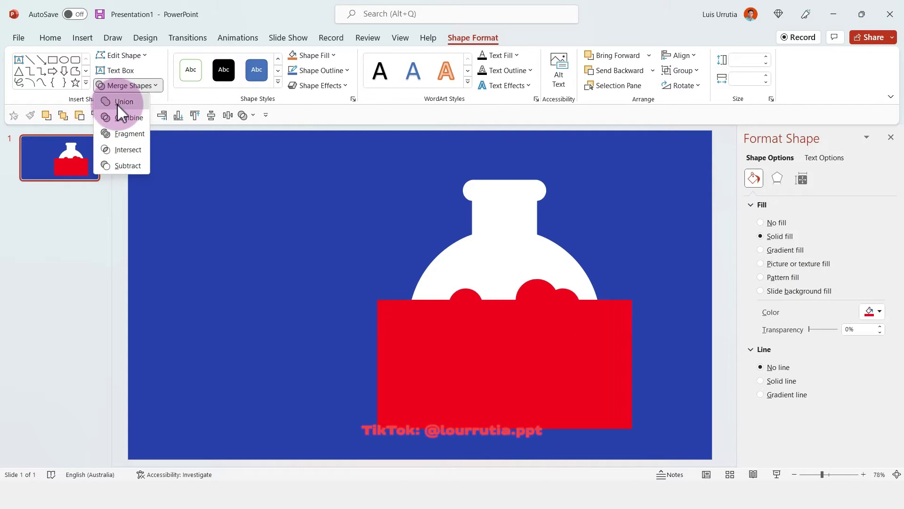
left_click(118, 103)
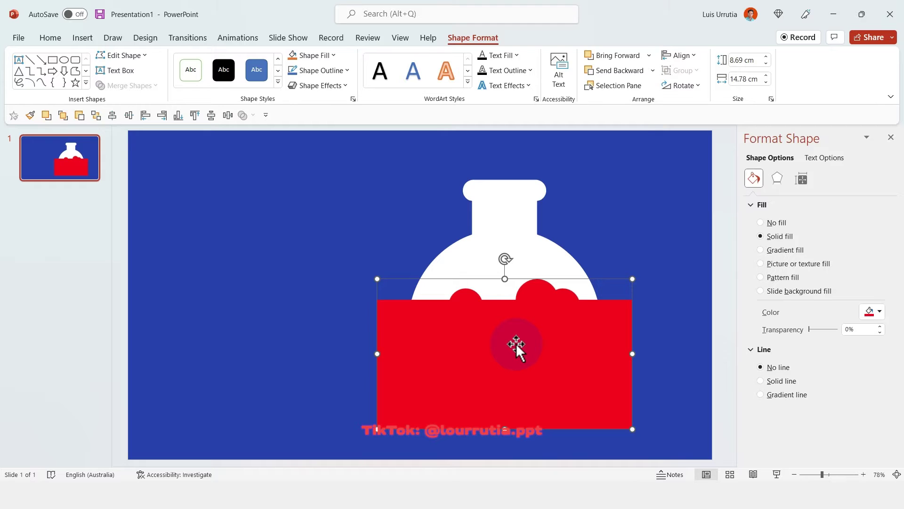
right_click(515, 342)
left_click(582, 196)
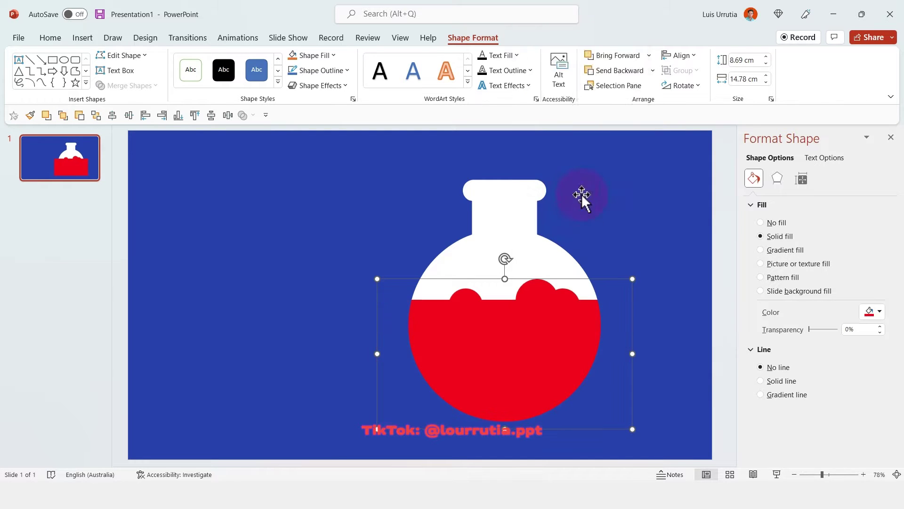
Insert a text box reading 01 beside the flask, in Acumin Pro ExtraCondensed at size 60.
left_click(82, 37)
left_click(552, 61)
left_click_drag(188, 229, 297, 339)
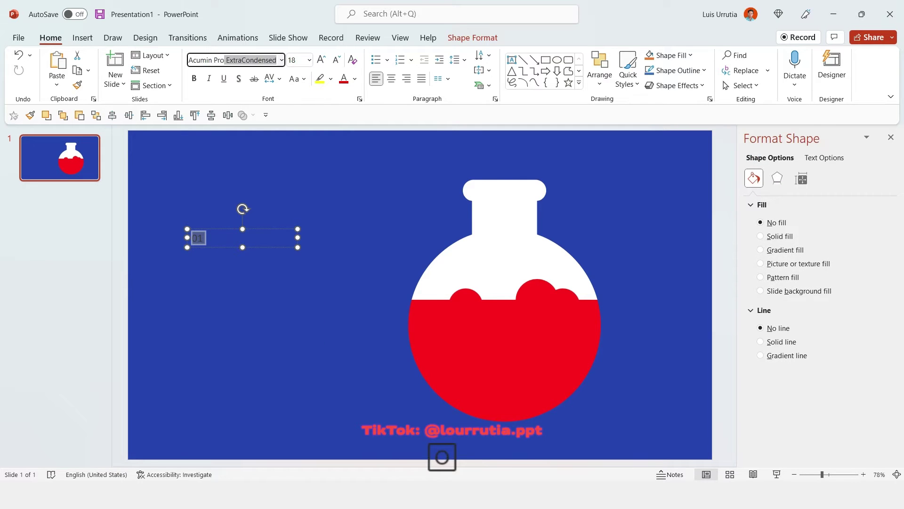
key("Return")
left_click(336, 65)
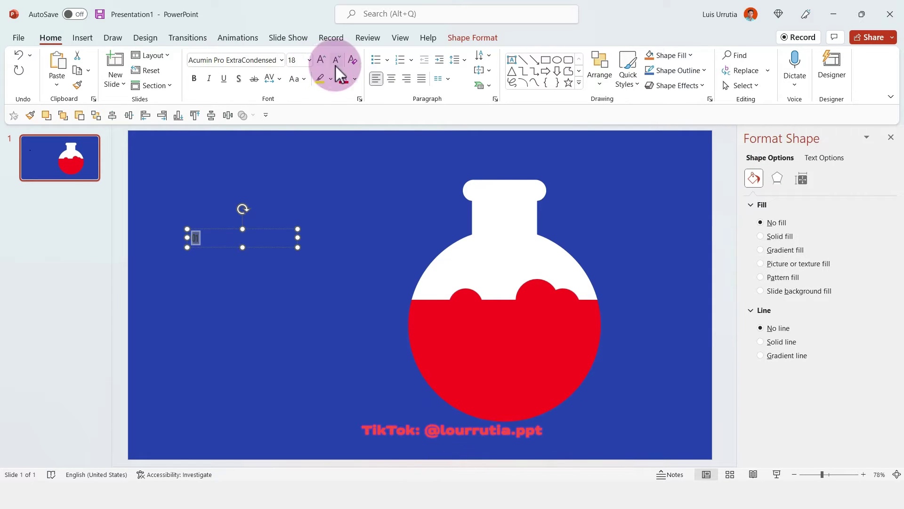
left_click(322, 59)
left_click(322, 59)
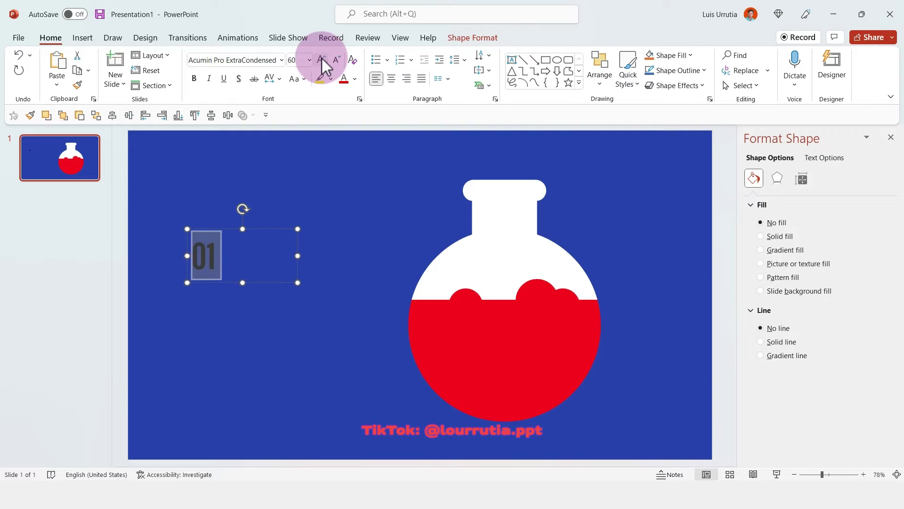
Enlarge the 01 text to size 413 and widen its text box so both digits sit on one line.
left_click(322, 60)
left_click(322, 59)
left_click(322, 58)
left_click(322, 58)
left_click(323, 58)
left_click(323, 58)
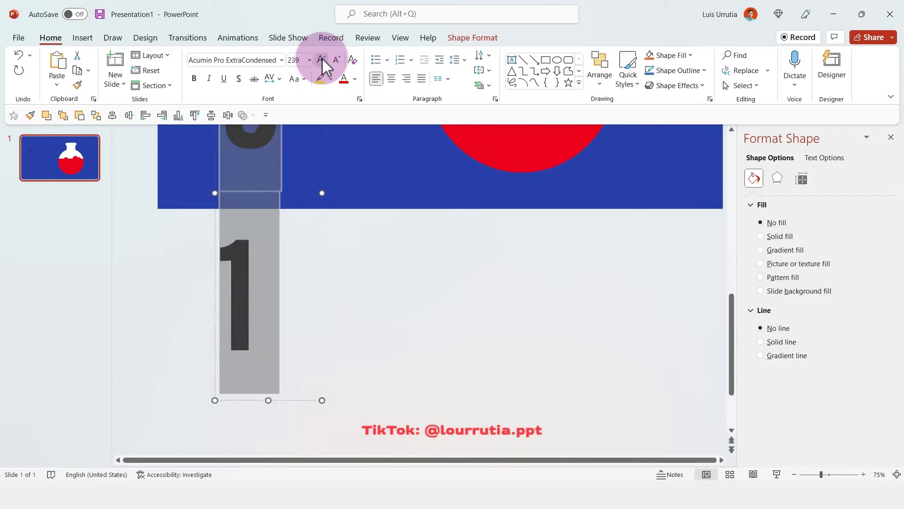
left_click(322, 58)
left_click(336, 65)
left_click_drag(321, 193, 355, 183)
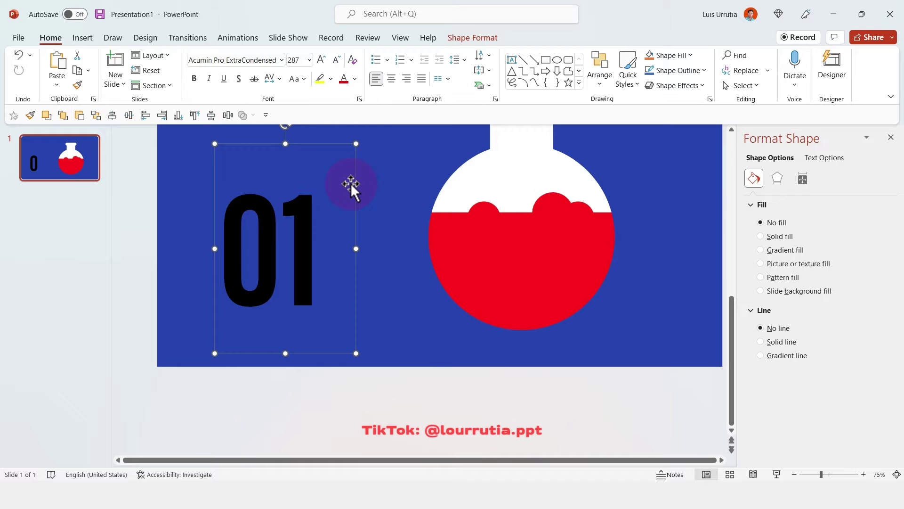
left_click(324, 58)
left_click(323, 59)
left_click_drag(355, 440, 392, 426)
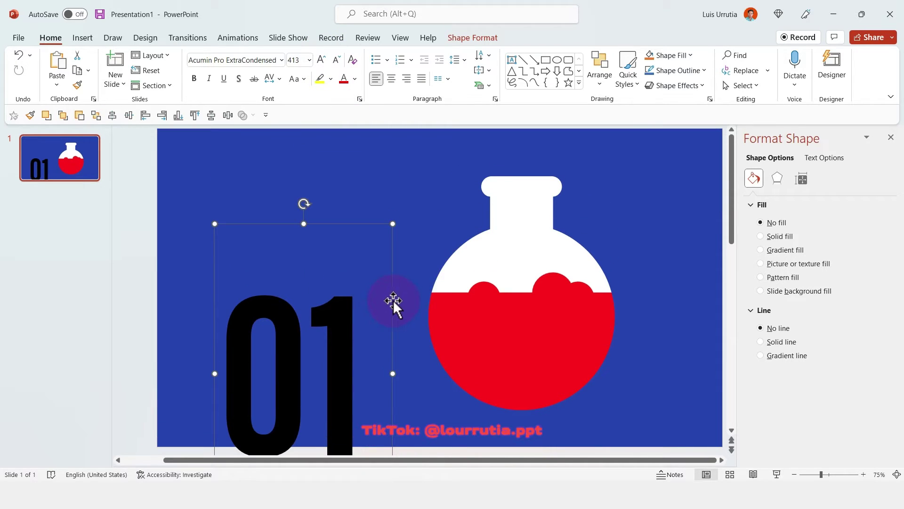
Add a text box reading Research and set its font to Varent Grotesk ExtLt Ita.
left_click(96, 176)
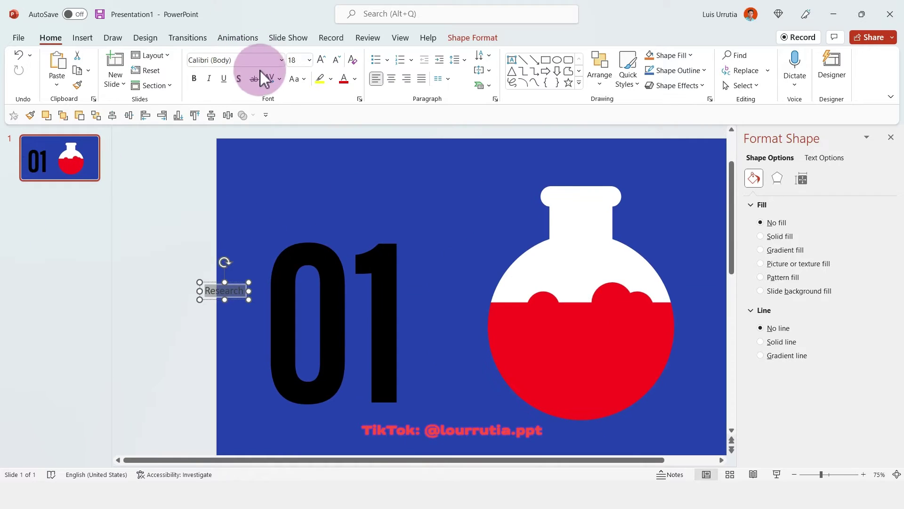
left_click(261, 65)
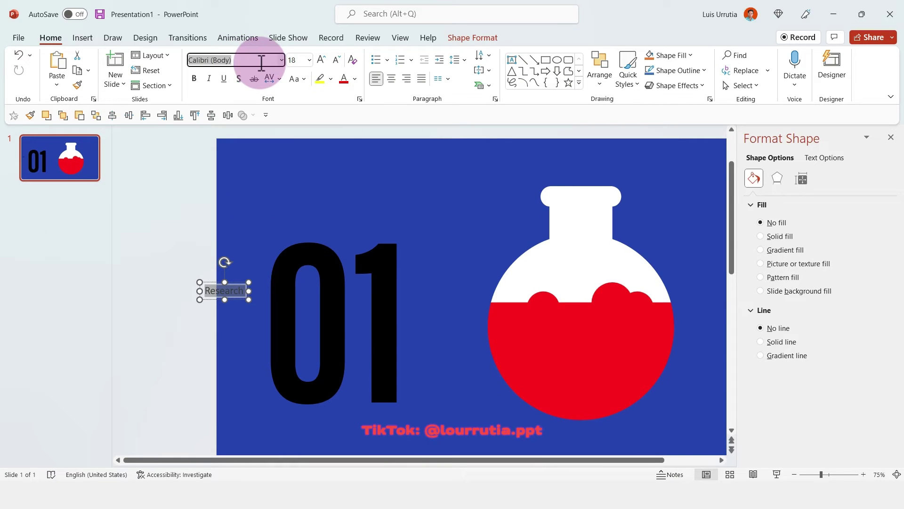
type("Varent Grotesk ExtLt Ita")
key("Return")
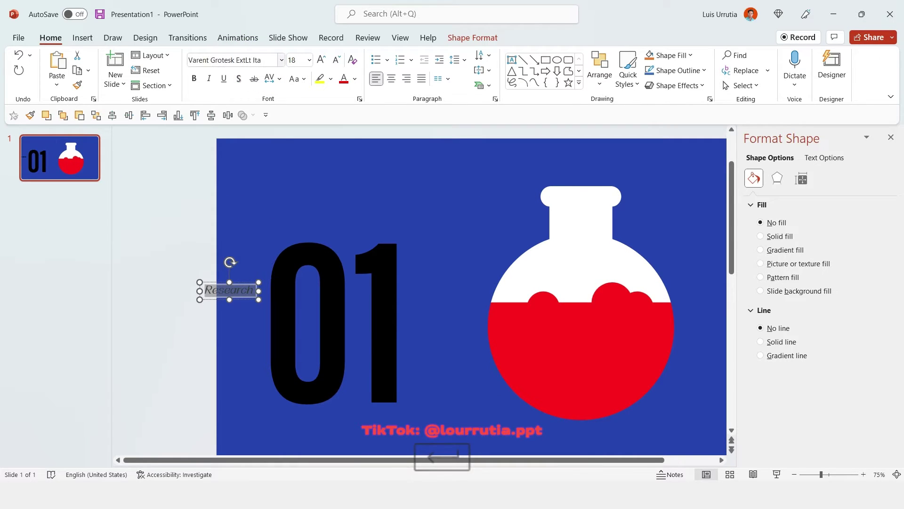
Enlarge the Research text to size 80 and place it across the lower part of the 01 digits.
left_click(322, 61)
left_click(321, 61)
left_click(322, 61)
left_click(321, 61)
left_click(321, 62)
left_click(321, 61)
left_click(321, 61)
left_click(321, 62)
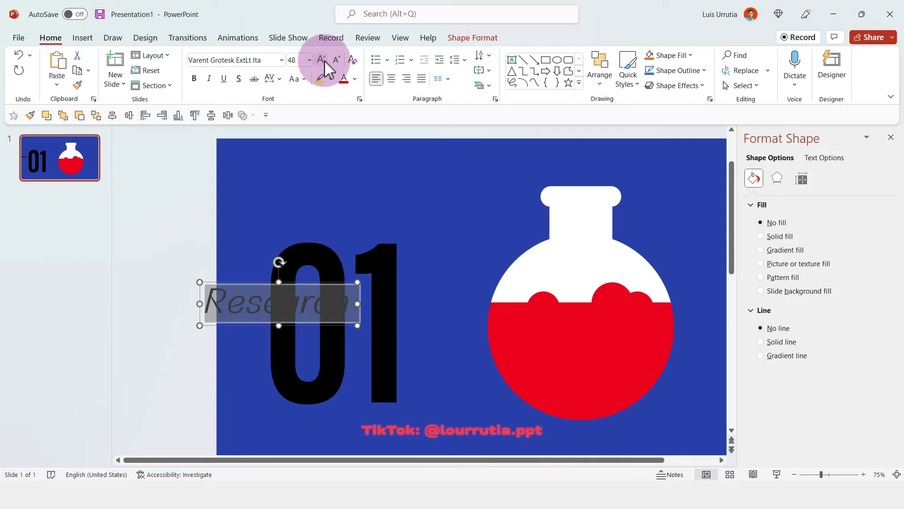
left_click(324, 61)
left_click(324, 61)
left_click(324, 61)
left_click(324, 61)
left_click_drag(224, 284, 299, 361)
left_click(321, 61)
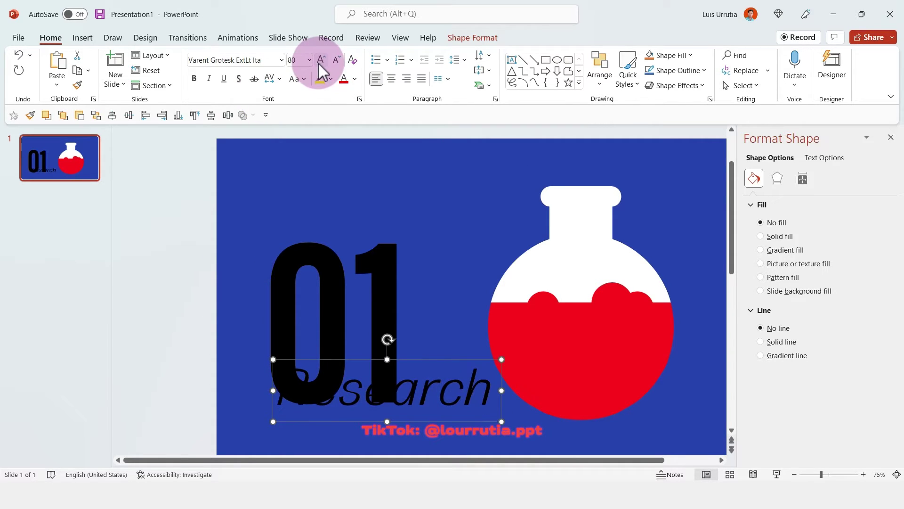
left_click_drag(470, 359, 462, 359)
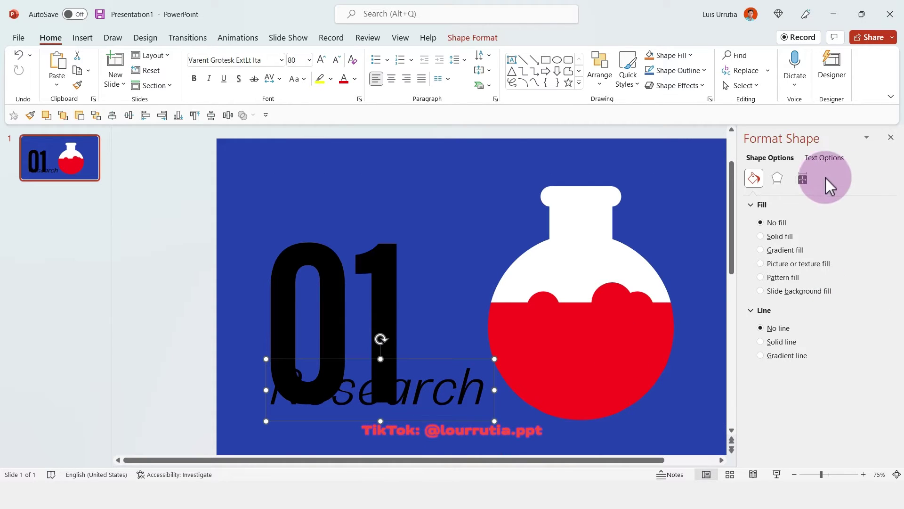
Fill the Research text with the light yellow-green colour and nudge it slightly upward over the digits.
left_click(824, 159)
left_click(870, 298)
left_click(840, 442)
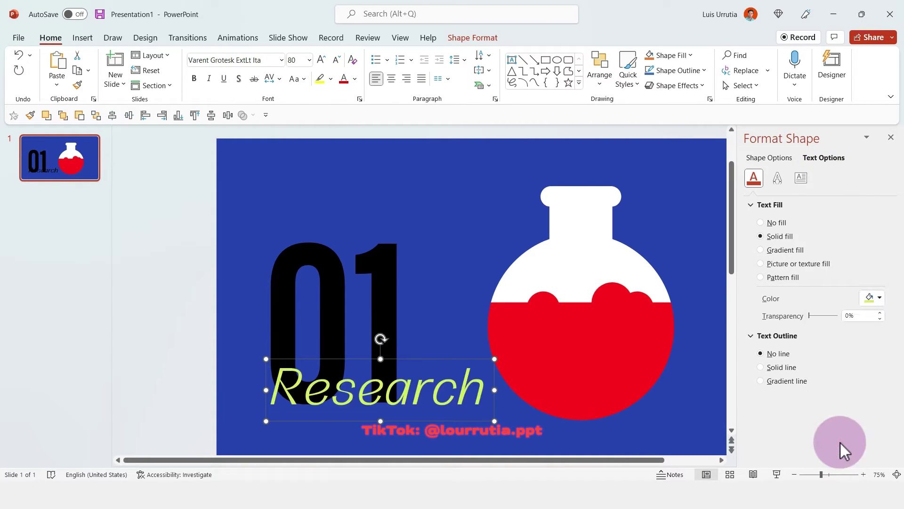
key("Up")
key("Up")
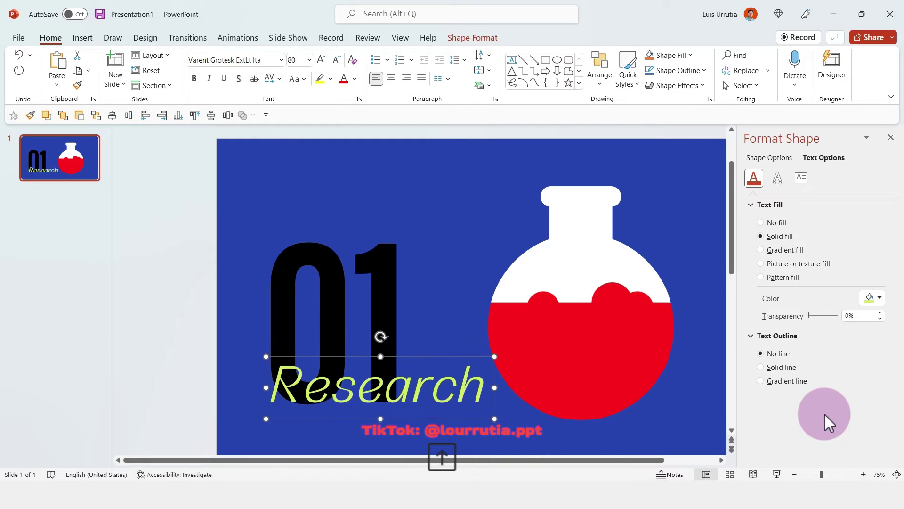
key("Down")
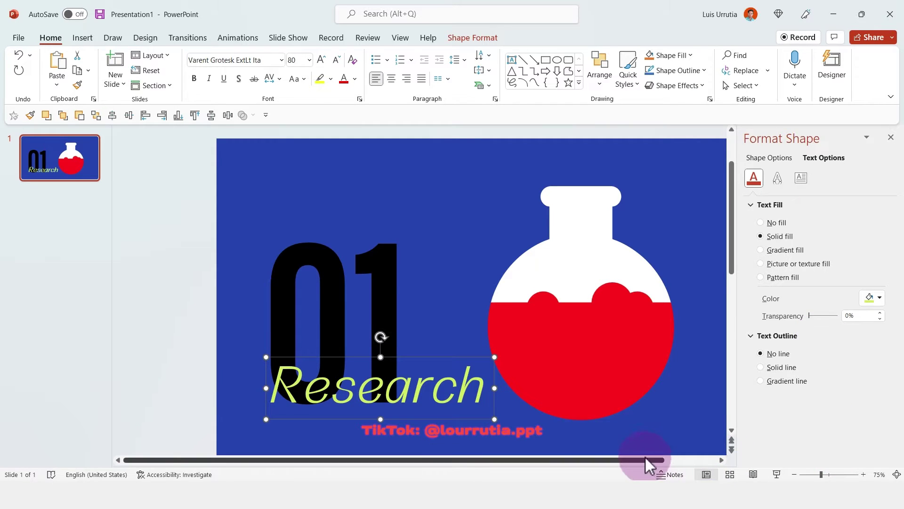
Draw a rounded rectangle about 6.62 cm wide and 4.43 cm high over the right half of the flask's neck.
left_click_drag(645, 460, 823, 455)
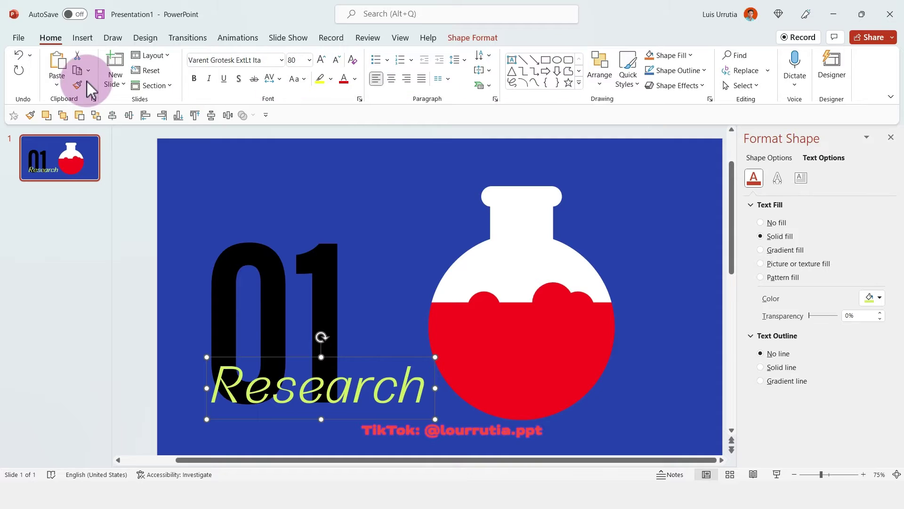
left_click(568, 59)
left_click_drag(533, 230, 644, 152)
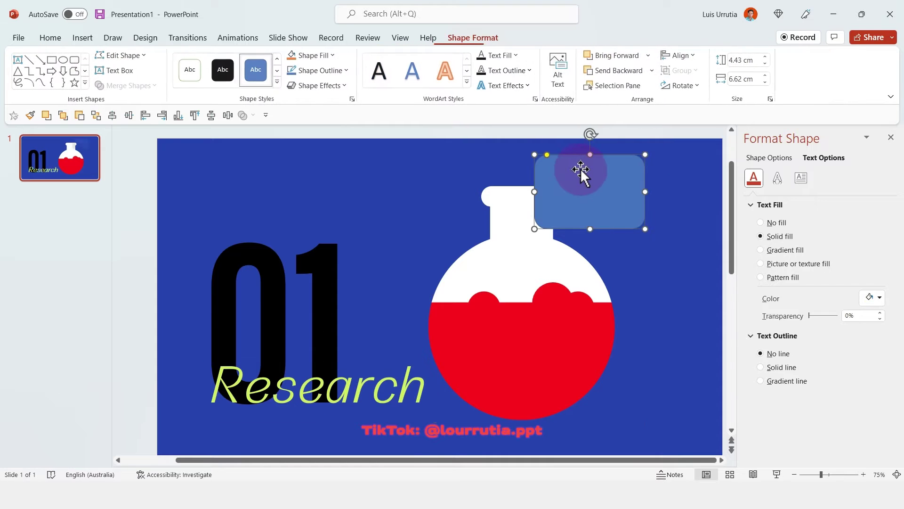
left_click_drag(580, 169, 569, 172)
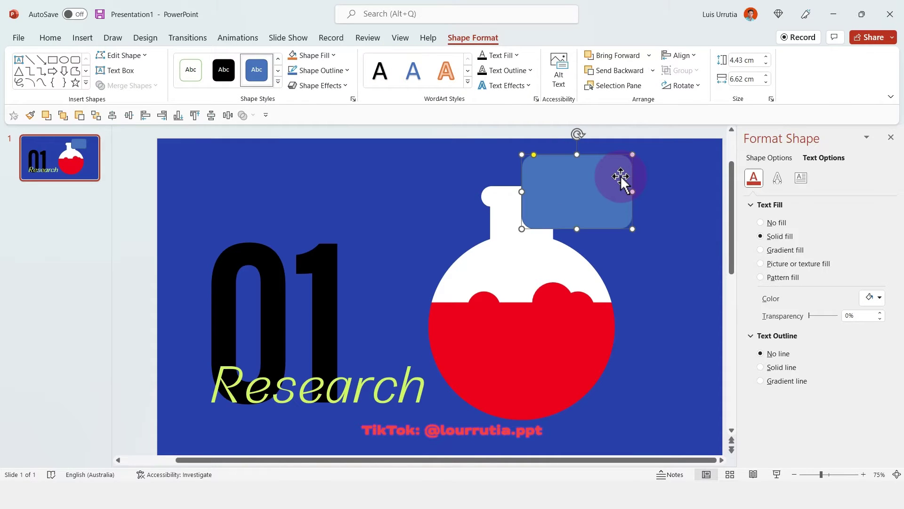
Edit the rounded rectangle's points and open its path at the bottom right corner point.
right_click(620, 176)
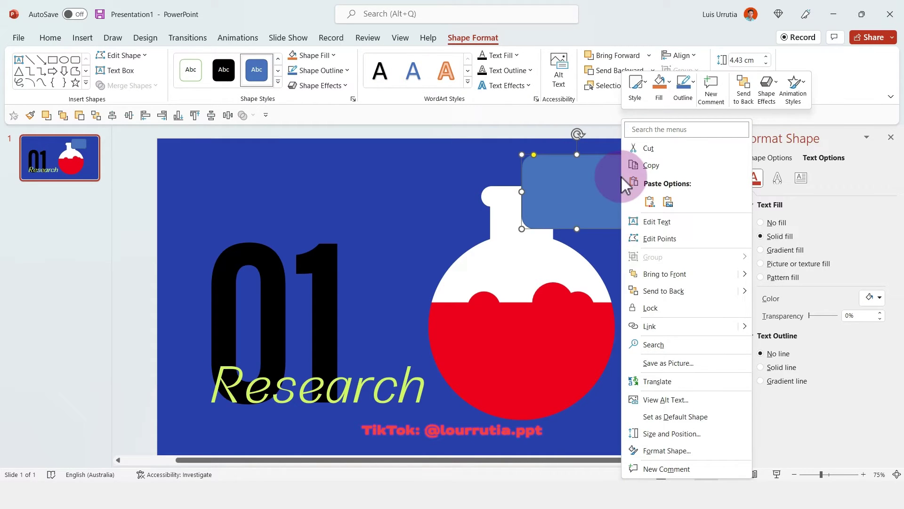
left_click(657, 240)
right_click(621, 228)
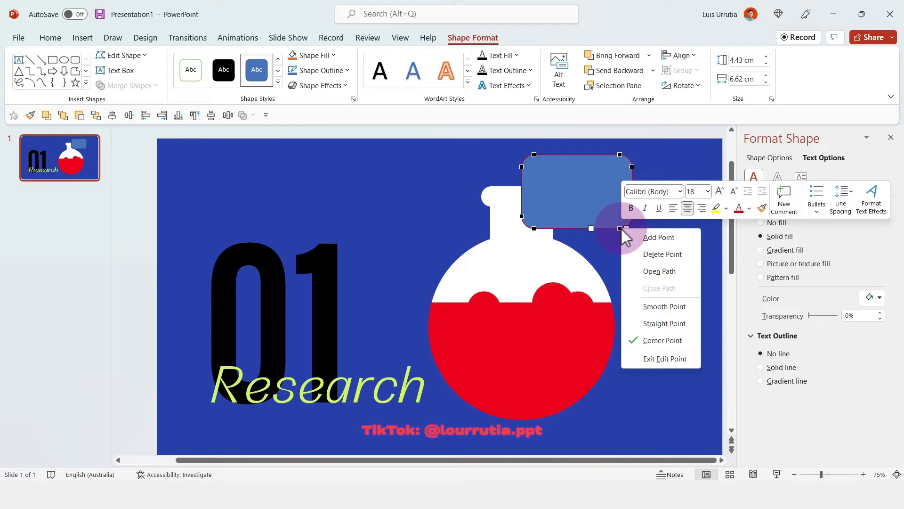
left_click(645, 271)
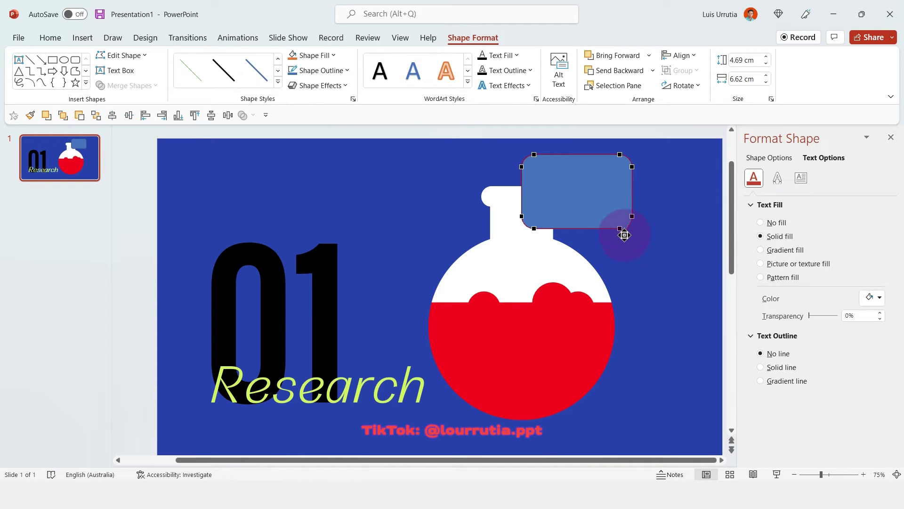
Delete the rounded rectangle's bottom edge points, leaving an open-bottomed path with straight sides, and finish editing points.
right_click(625, 233)
left_click(658, 261)
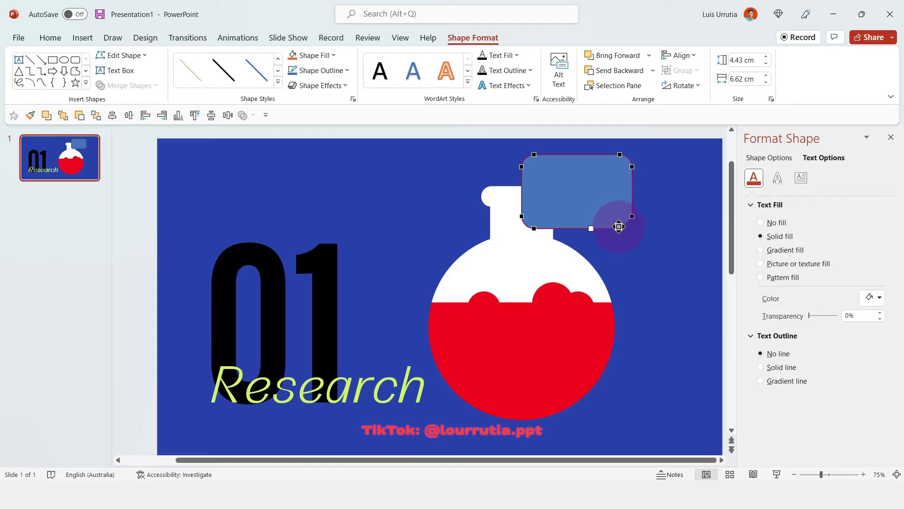
right_click(619, 226)
left_click(659, 259)
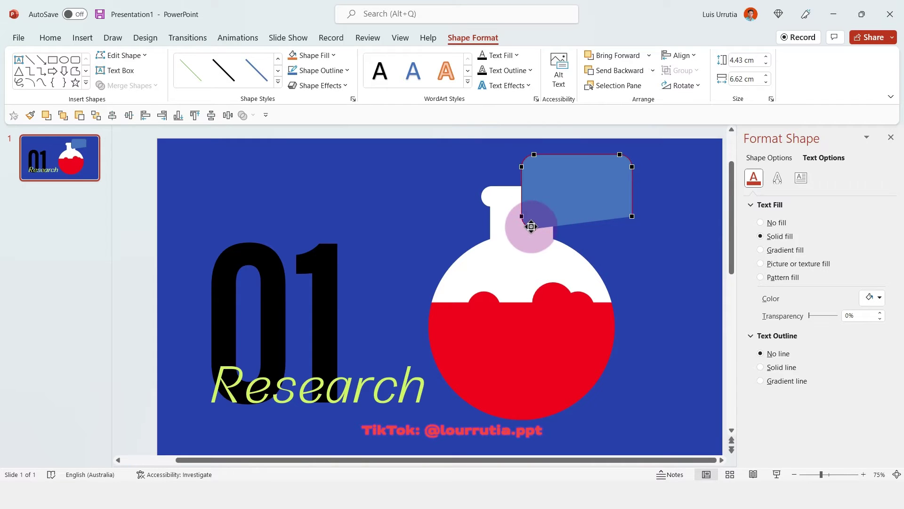
right_click(531, 226)
left_click(578, 253)
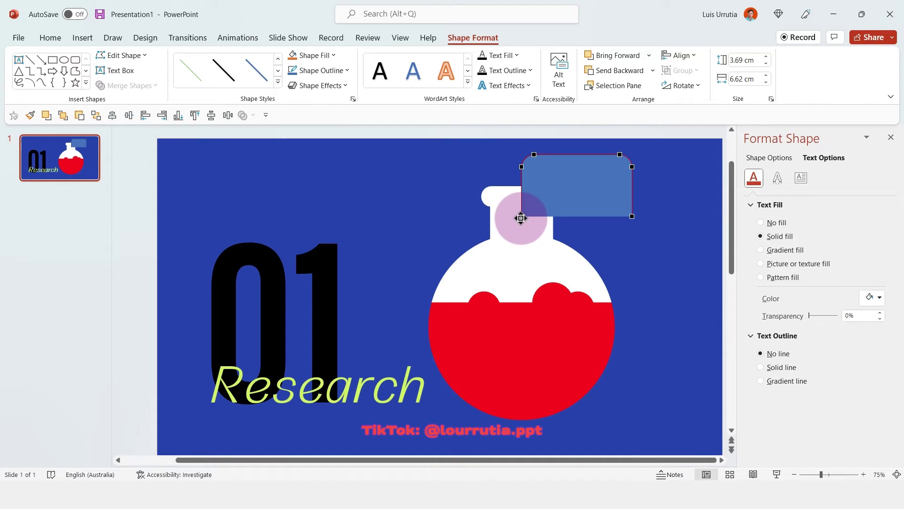
left_click(692, 194)
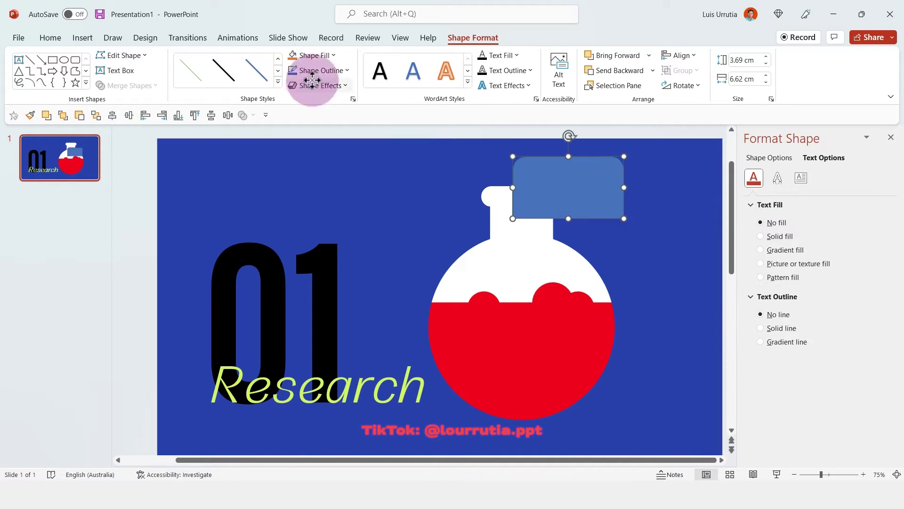
Remove the open shape's fill and make its outline black.
left_click(295, 59)
left_click(312, 60)
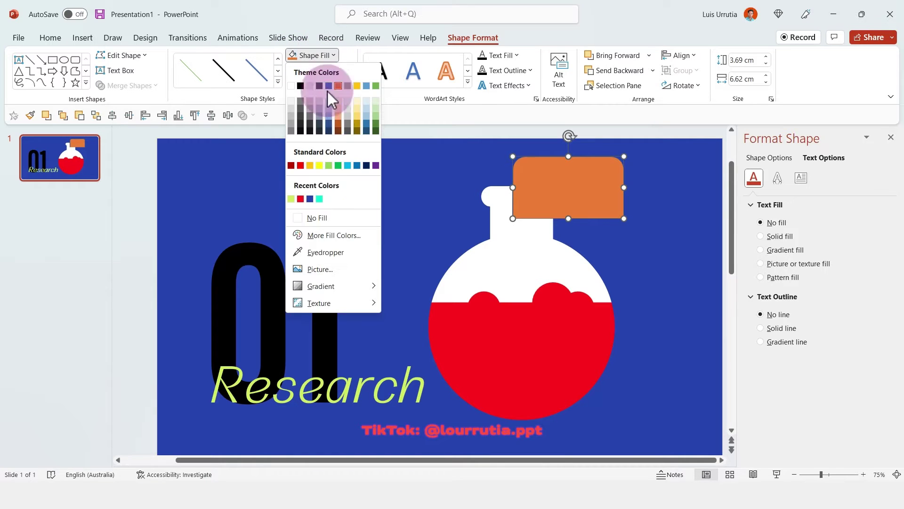
left_click(327, 220)
left_click(320, 72)
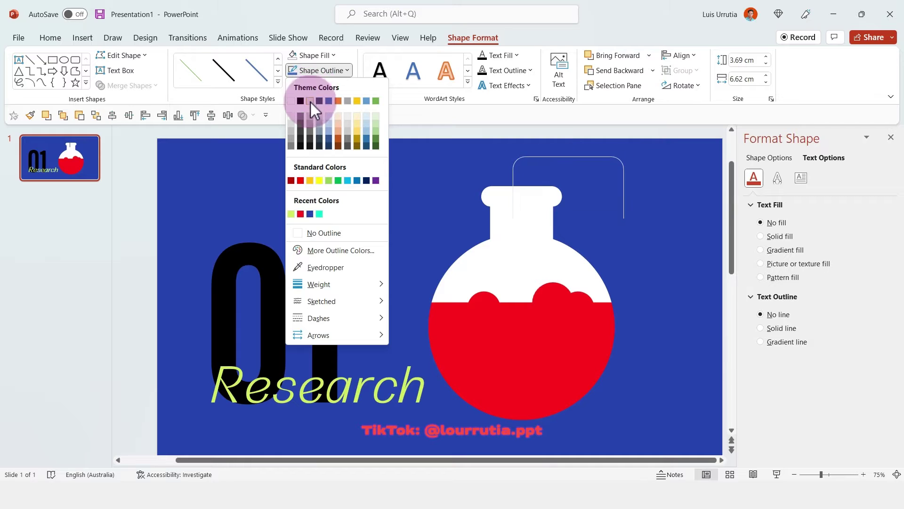
left_click(300, 100)
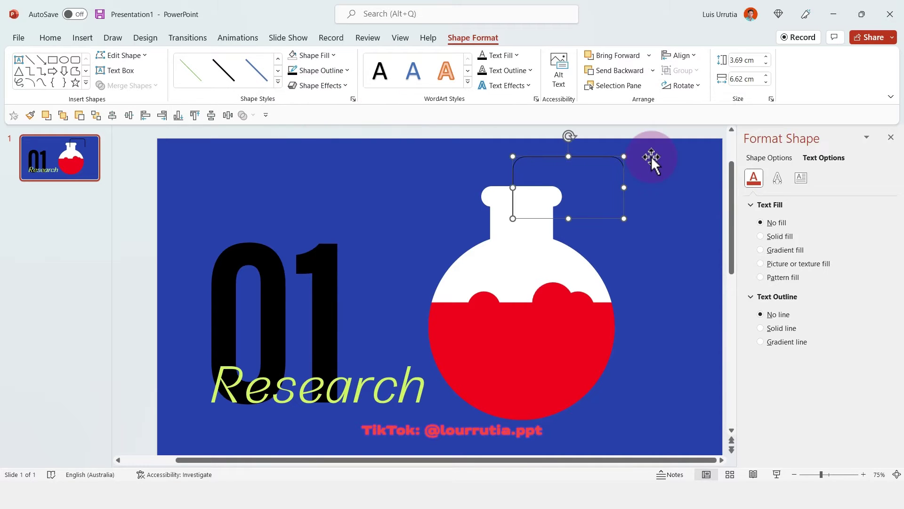
Shrink the open shape to about 4.65 by 2.59 cm and set its line width to 10 pt.
left_click(789, 161)
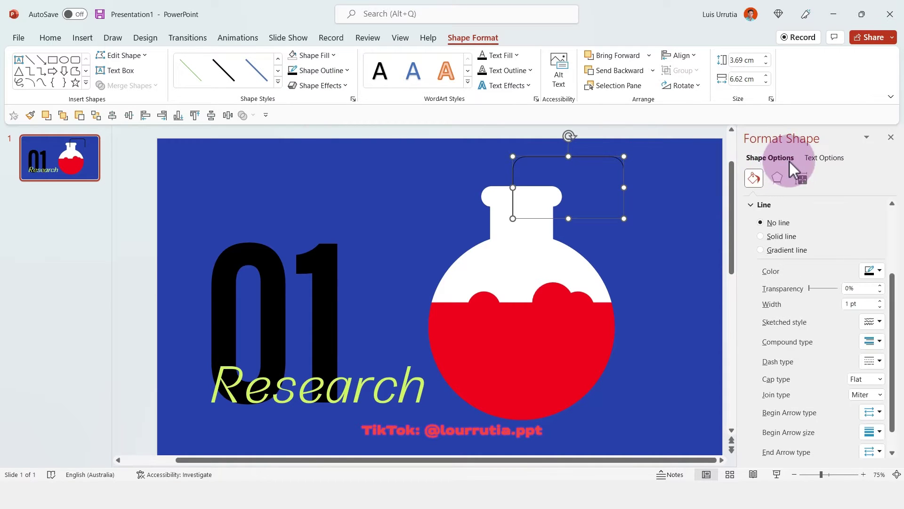
left_click(880, 301)
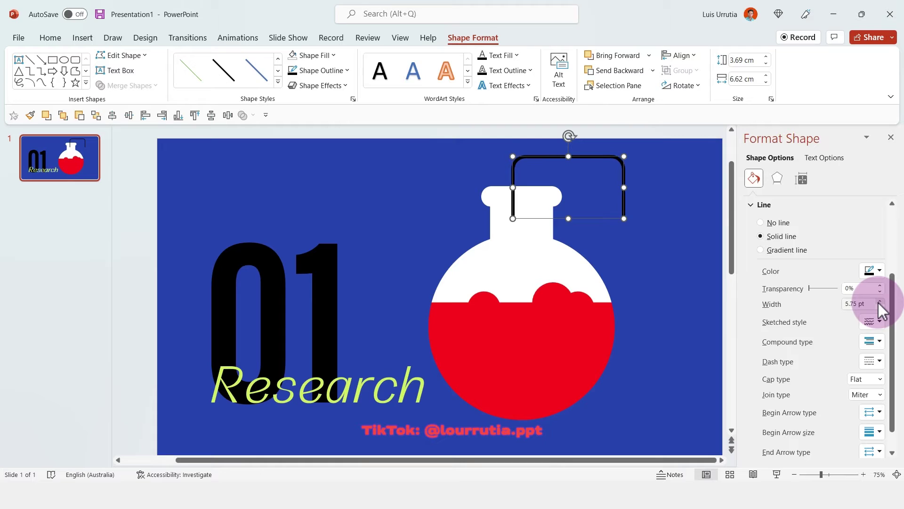
left_click_drag(624, 218, 592, 185)
left_click(879, 301)
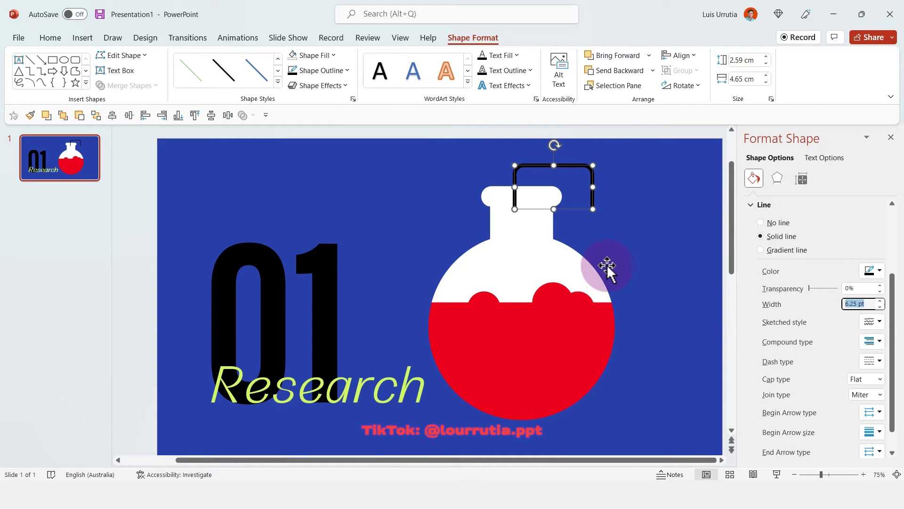
type("10")
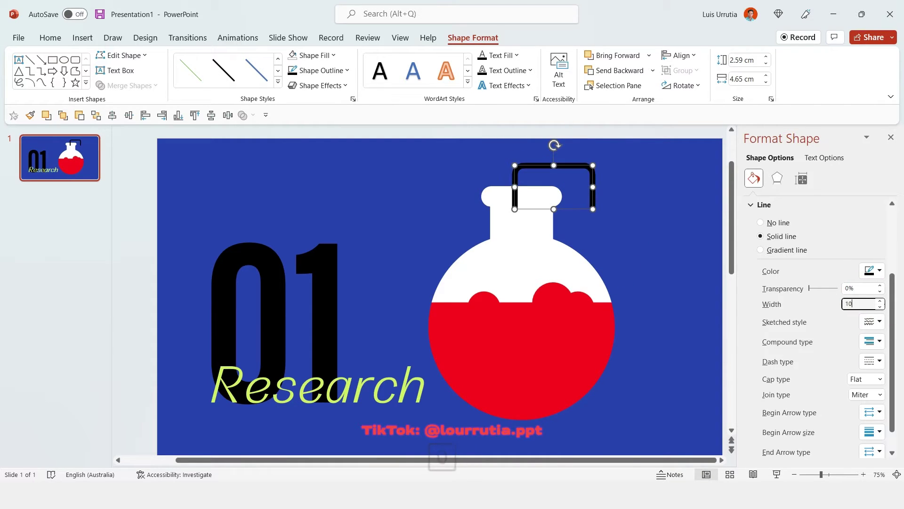
Duplicate the black tube line, flip the copy vertically and join it to the first tube's right end.
key("ctrl")
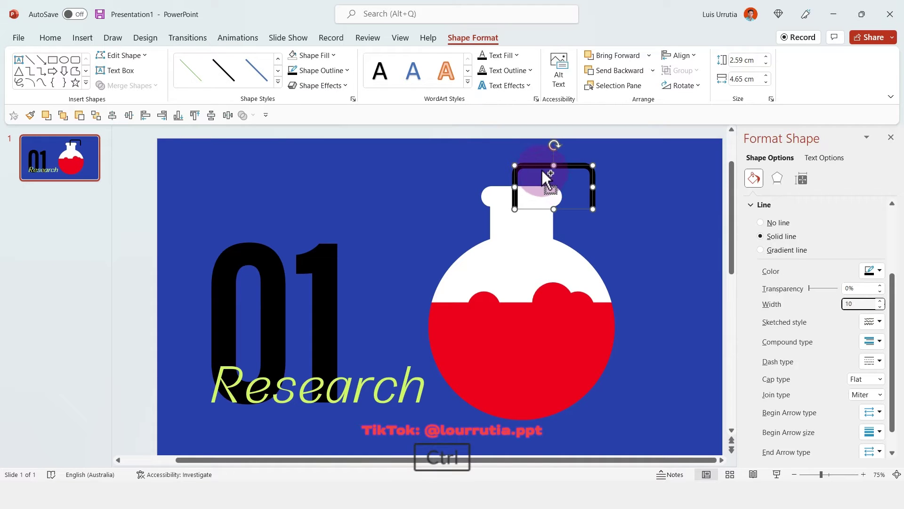
left_click_drag(541, 174, 609, 225)
key("shift")
Delete the last two points of the second tube piece so it ends with its horizontal segment.
right_click(655, 225)
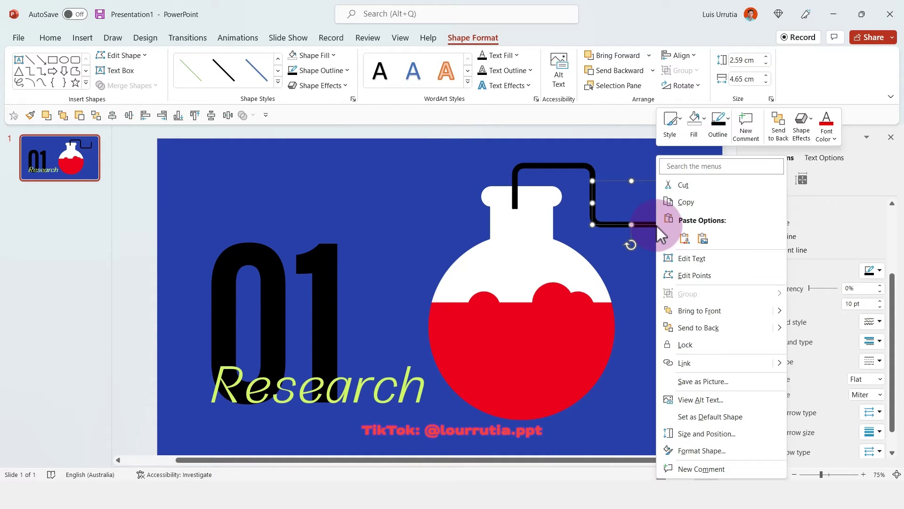
left_click(709, 276)
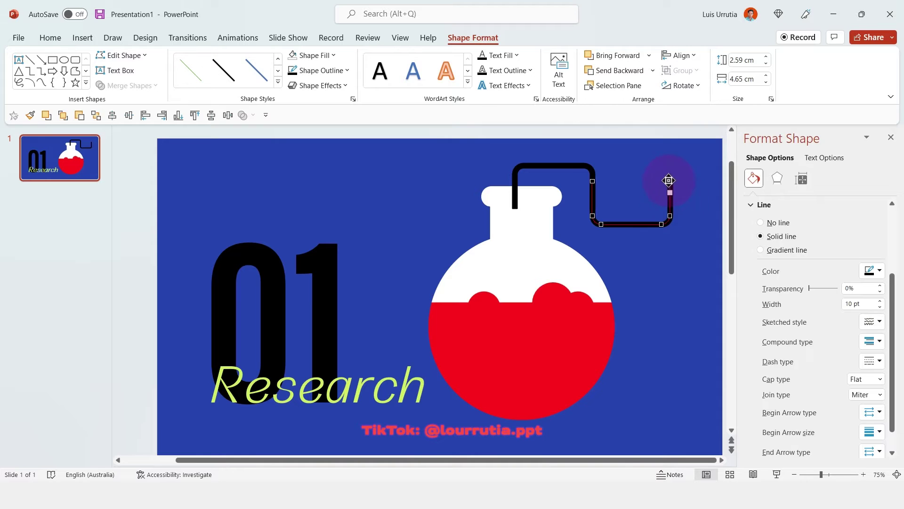
right_click(669, 180)
left_click(702, 209)
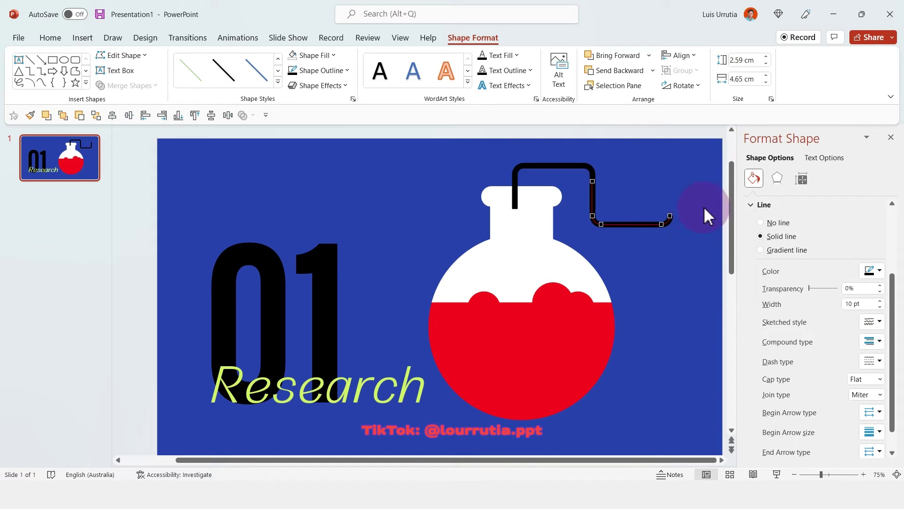
right_click(671, 215)
left_click(716, 246)
left_click(671, 232)
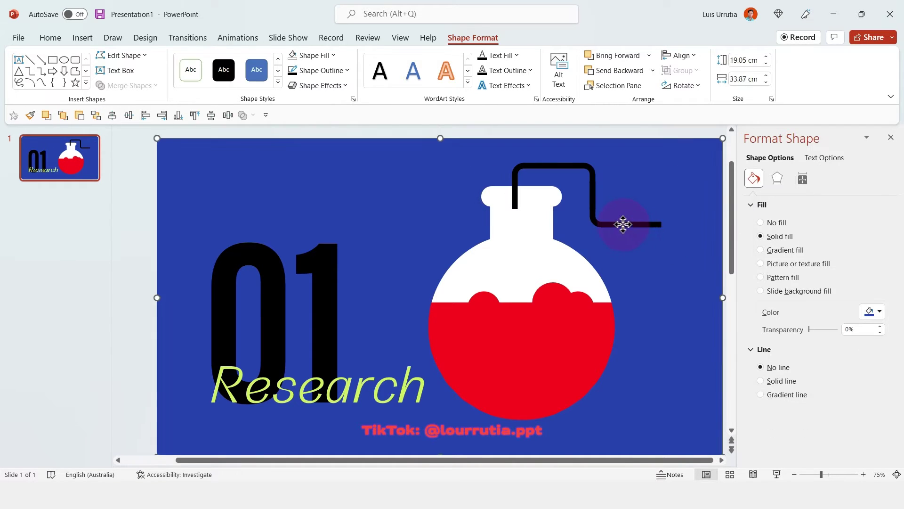
Duplicate the trimmed tube piece, flip it vertically, rotate it 90° and join it so the tube bends down beside the flask.
left_click(623, 224)
left_click_drag(613, 224, 640, 222)
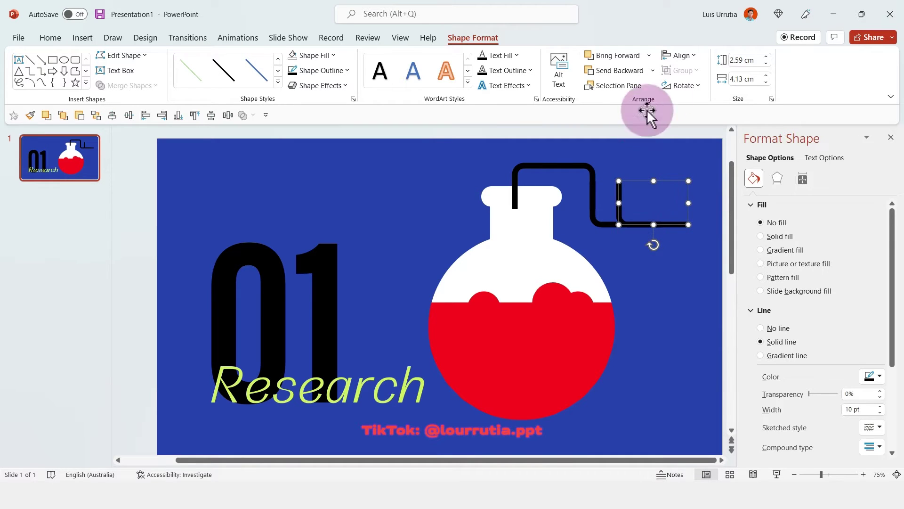
left_click(681, 85)
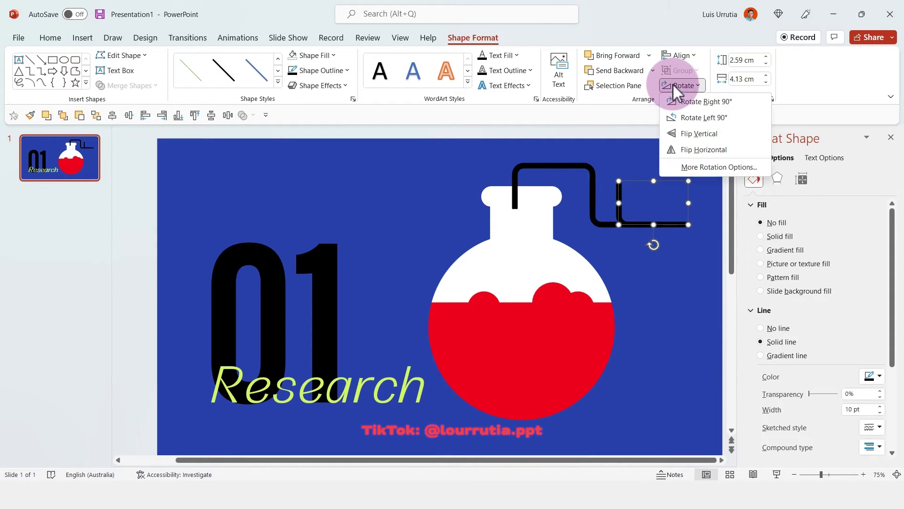
left_click(711, 136)
left_click_drag(654, 160, 686, 207)
left_click_drag(677, 175, 683, 231)
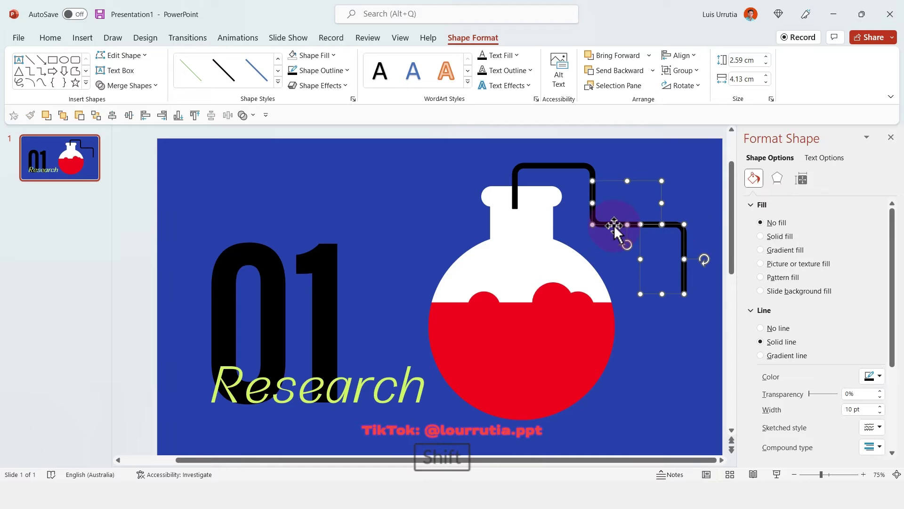
Align the two lower tube pieces with the first one and shift the whole tube right to centre its start on the flask neck.
mouse_move(614, 224)
left_mouse_down()
mouse_move(613, 208)
mouse_move(614, 220)
left_mouse_up()
left_click(702, 226)
left_click(683, 235)
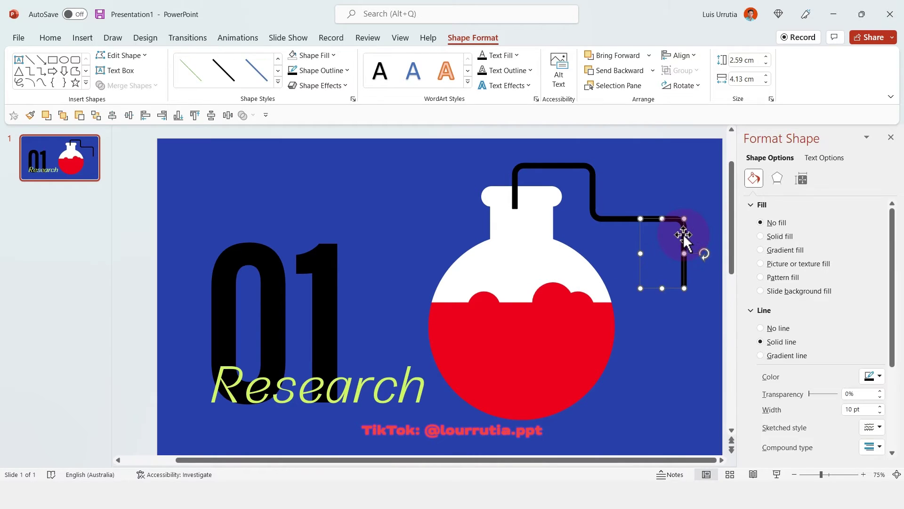
left_click(591, 188, "shift")
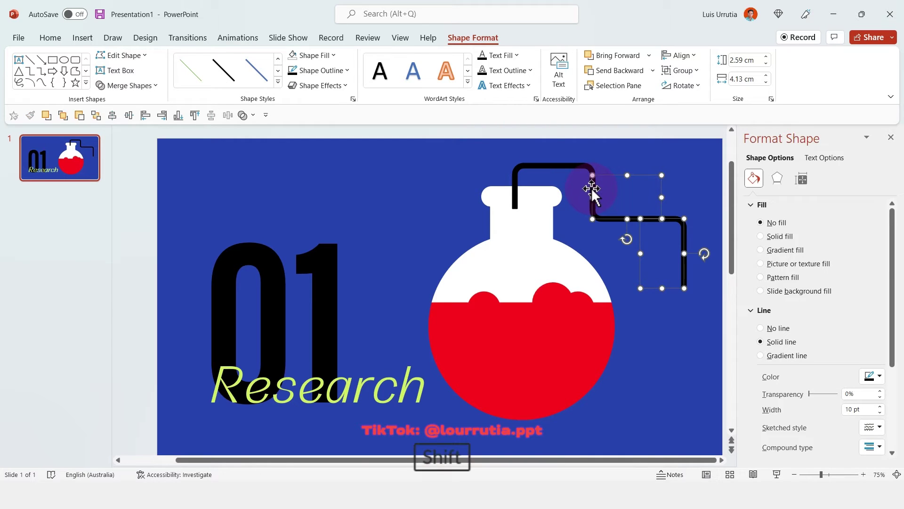
left_click_drag(591, 187, 570, 166)
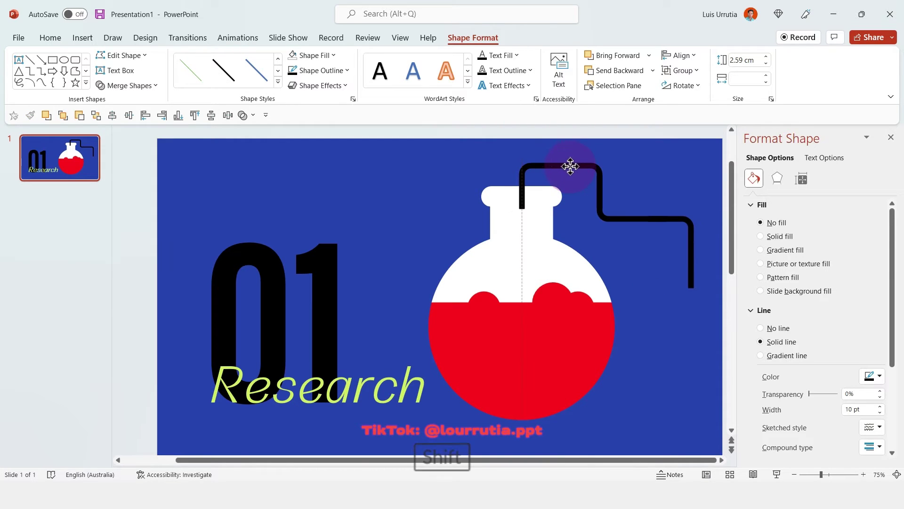
Draw a vertical line about 13.49 cm long down from the tube's last segment and copy the tube's formatting onto it.
left_click_drag(692, 245, 698, 471)
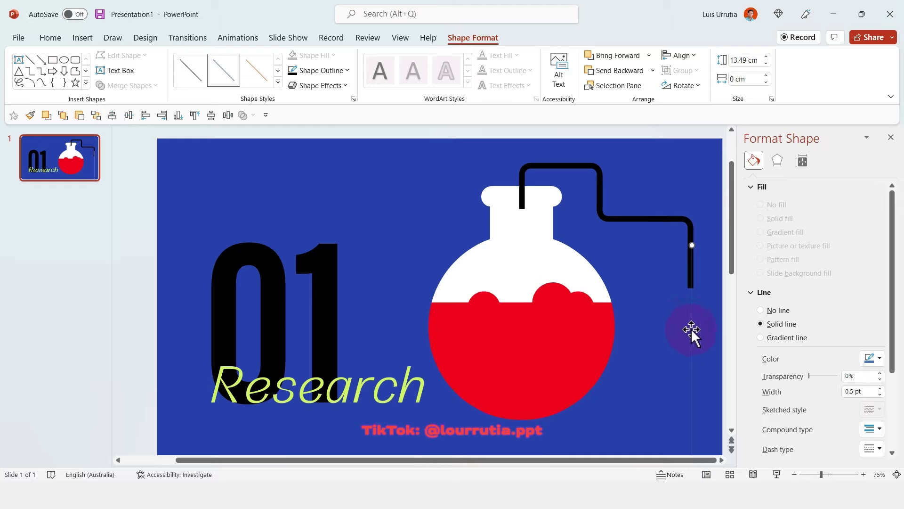
left_click(692, 238)
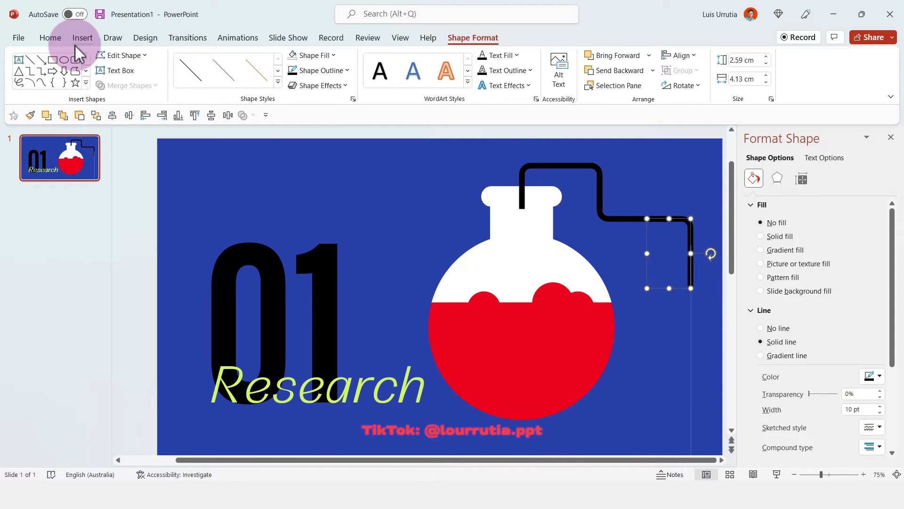
left_click(62, 40)
left_click(77, 85)
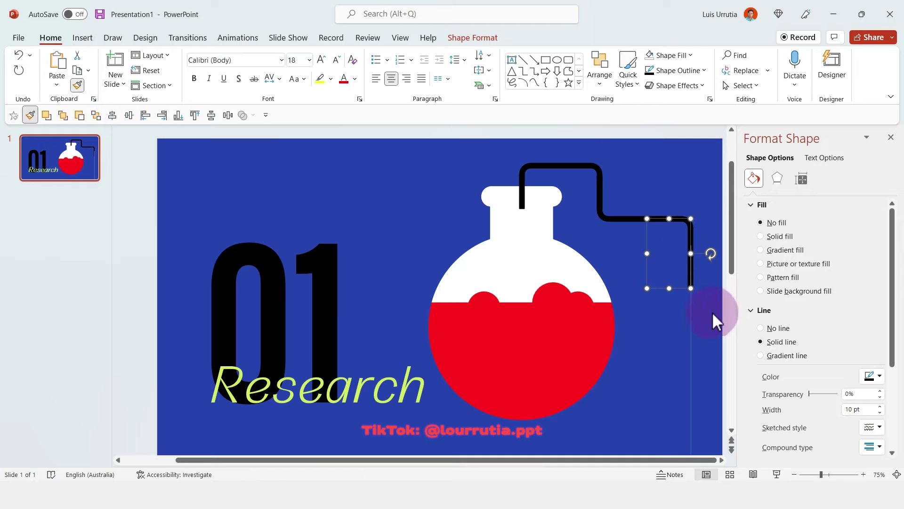
left_click(690, 321)
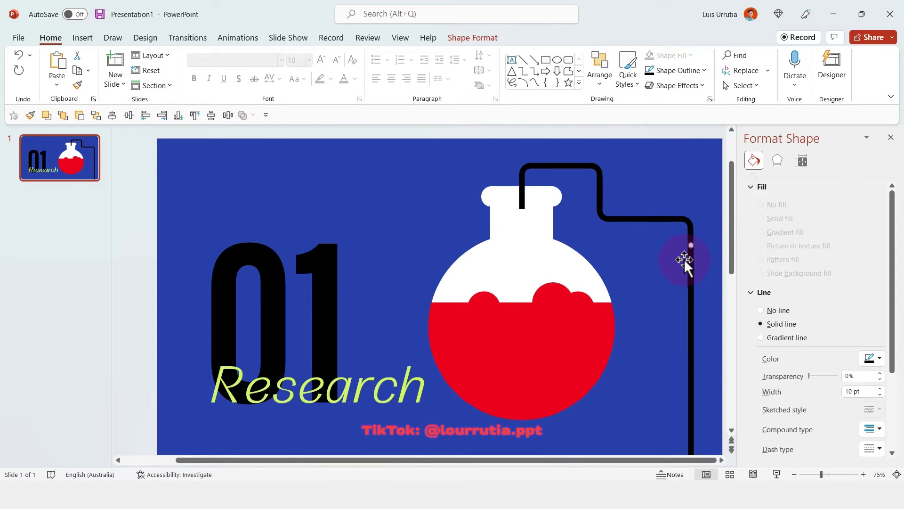
Group the tube pieces and edit the first piece's end point so the tube starts at the flask's rim.
left_click(693, 226, "shift")
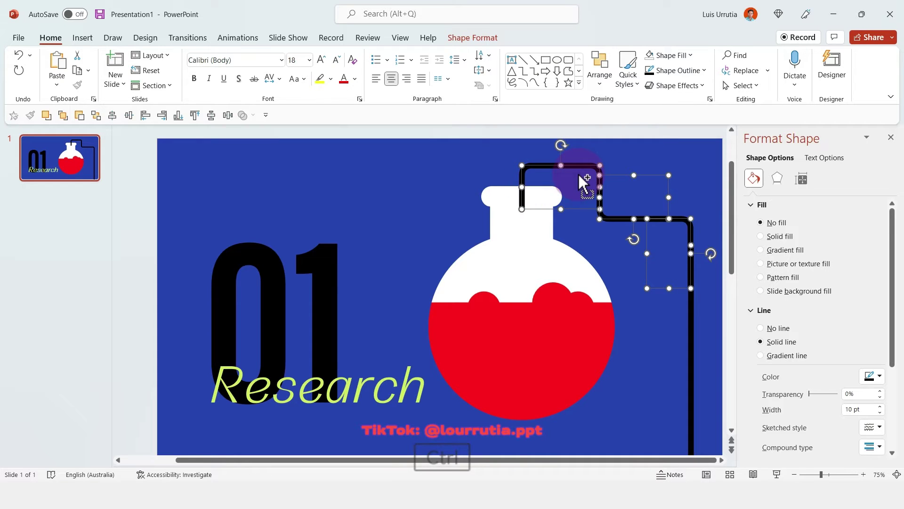
key("ctrl+g")
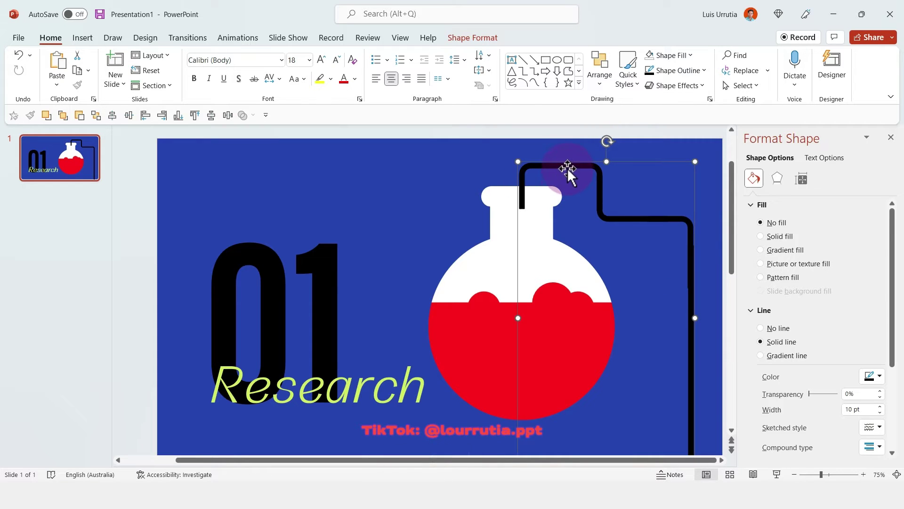
scroll(567, 169, "up", 10)
left_click(449, 319)
right_click(449, 320)
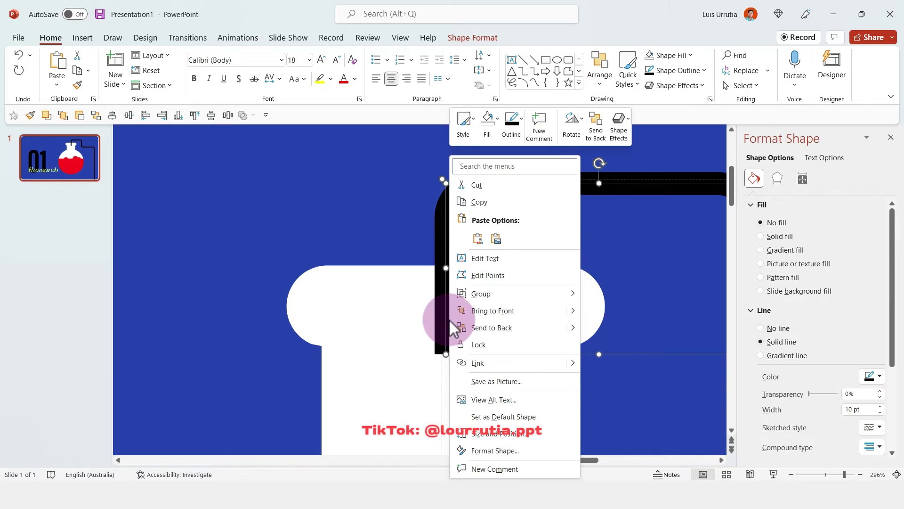
left_click(471, 275)
left_click_drag(446, 354, 449, 265)
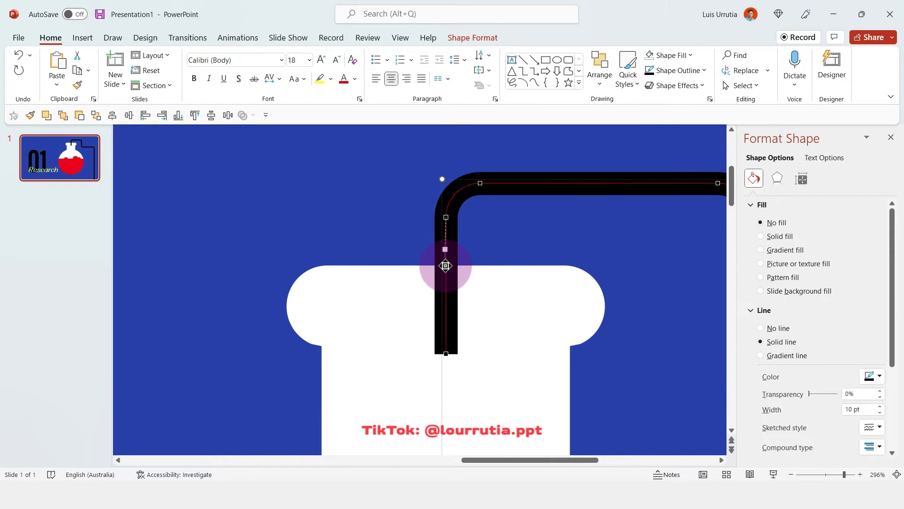
left_click(492, 274)
left_click(818, 474)
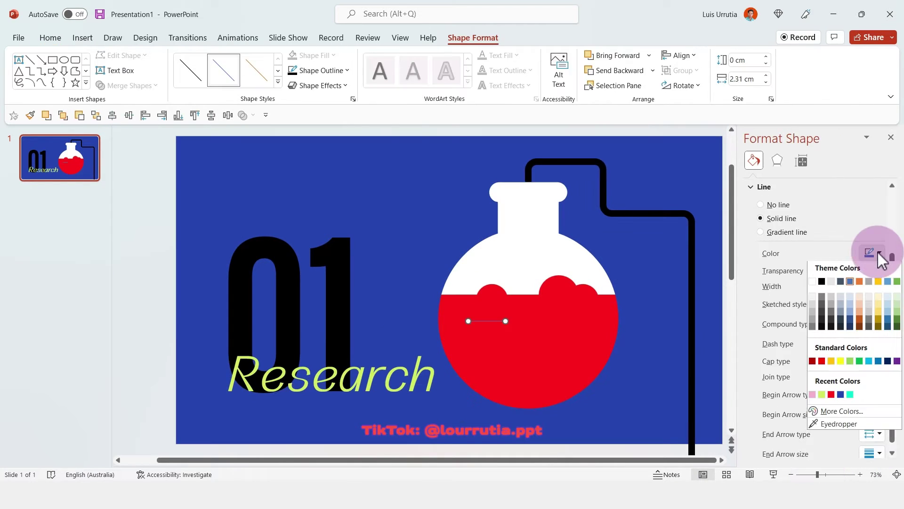
Format the short horizontal line on the red liquid in light pink with a 4.25 pt width and a round cap.
left_click(817, 396)
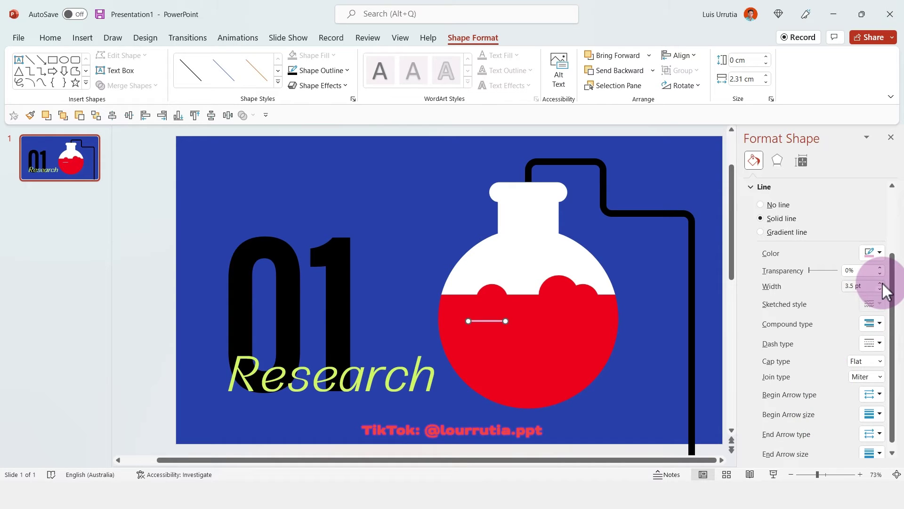
left_click(879, 283)
left_click(880, 283)
left_click(880, 283)
left_click(865, 361)
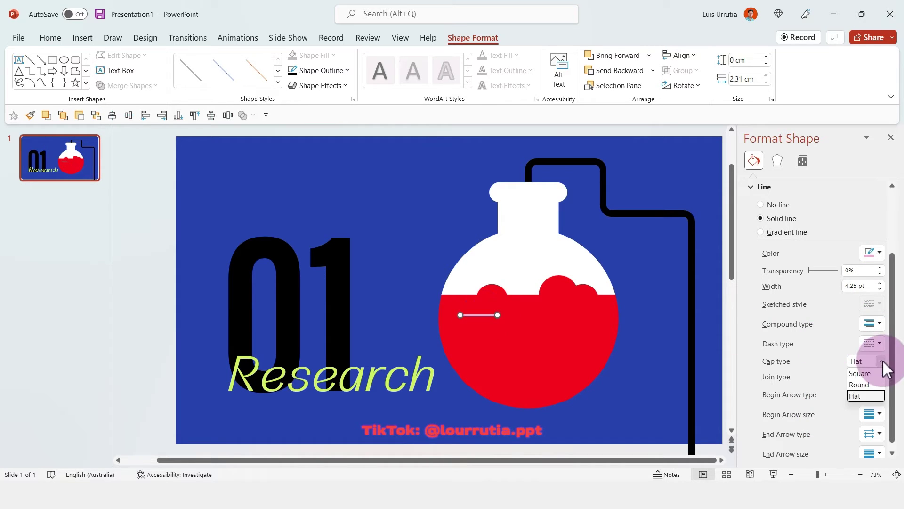
left_click(859, 385)
Duplicate the pink line into a stack of four, distribute them vertically and position the set near the flask's left side.
left_click_drag(488, 313, 489, 357)
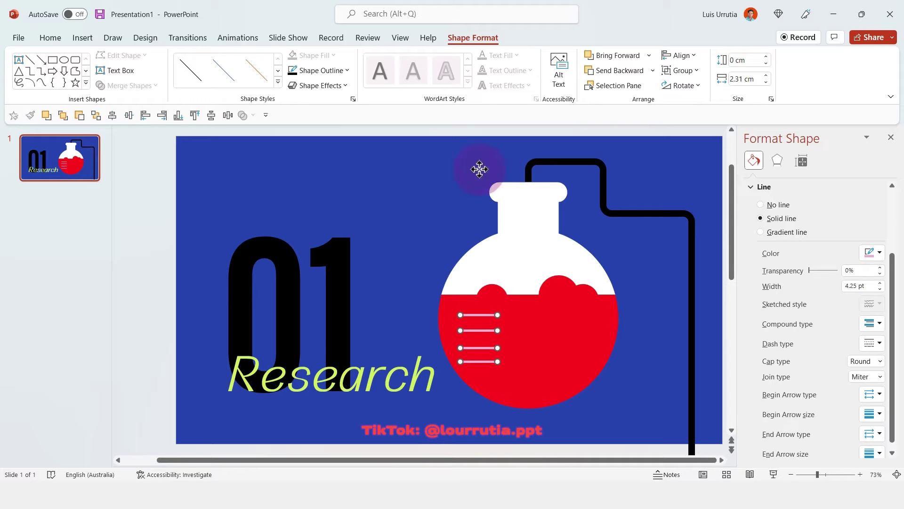
left_click(682, 59)
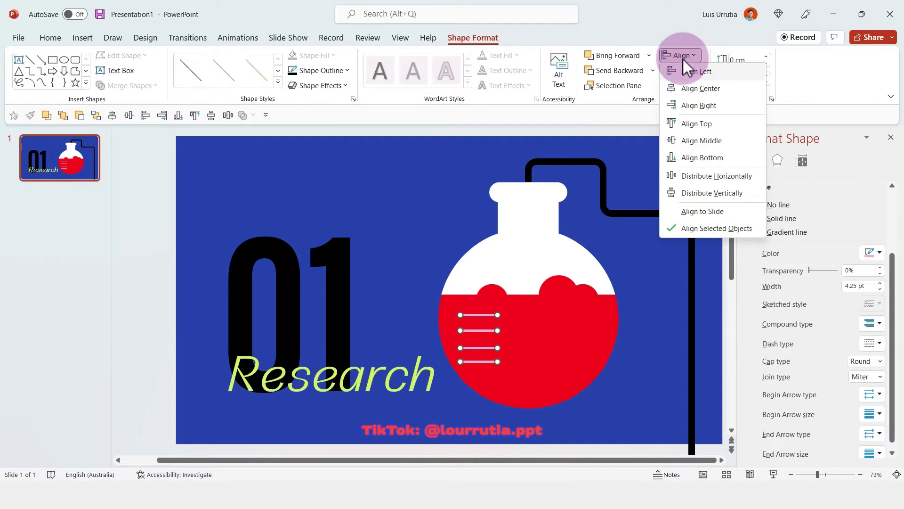
left_click(708, 187)
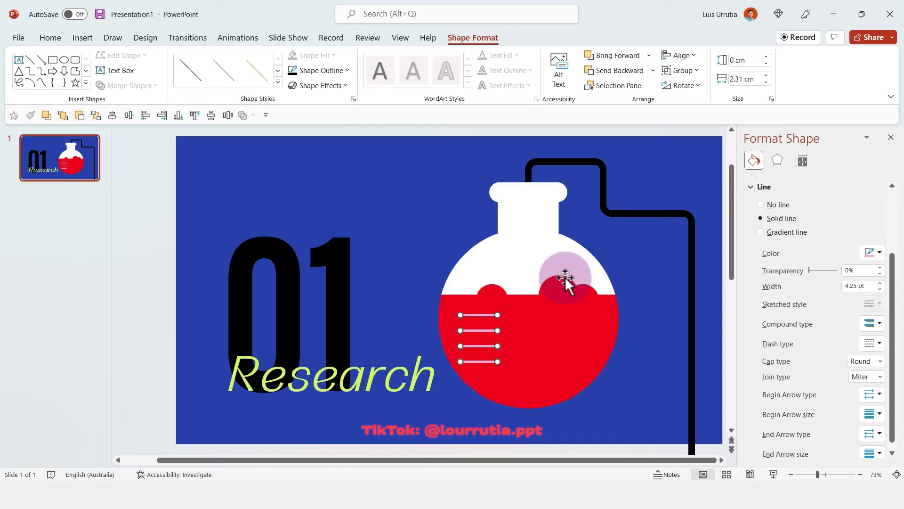
left_click_drag(477, 327, 485, 312)
left_click(149, 188)
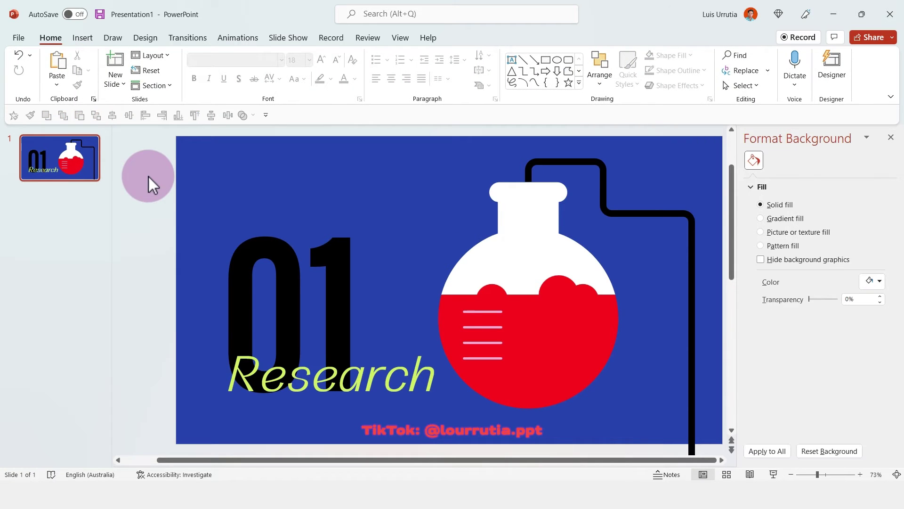
Apply a Fly In animation to the red liquid shape.
left_click(559, 306)
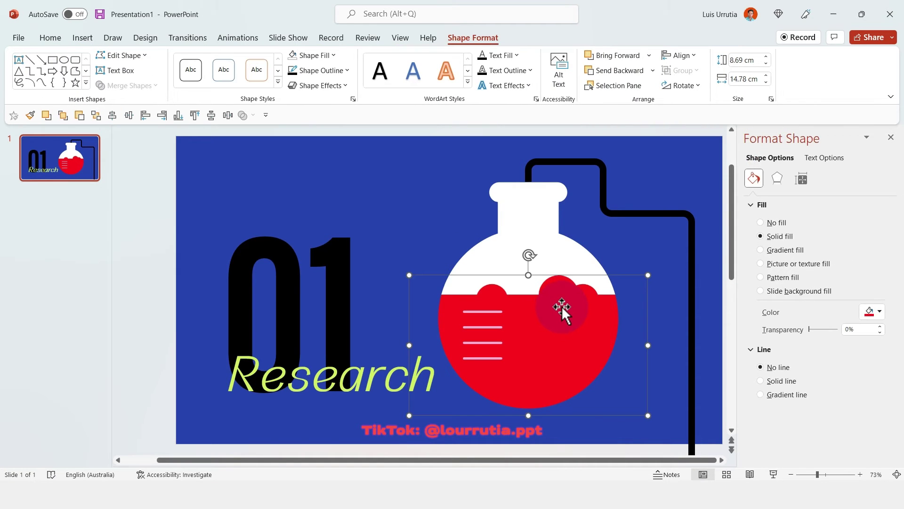
left_click(250, 44)
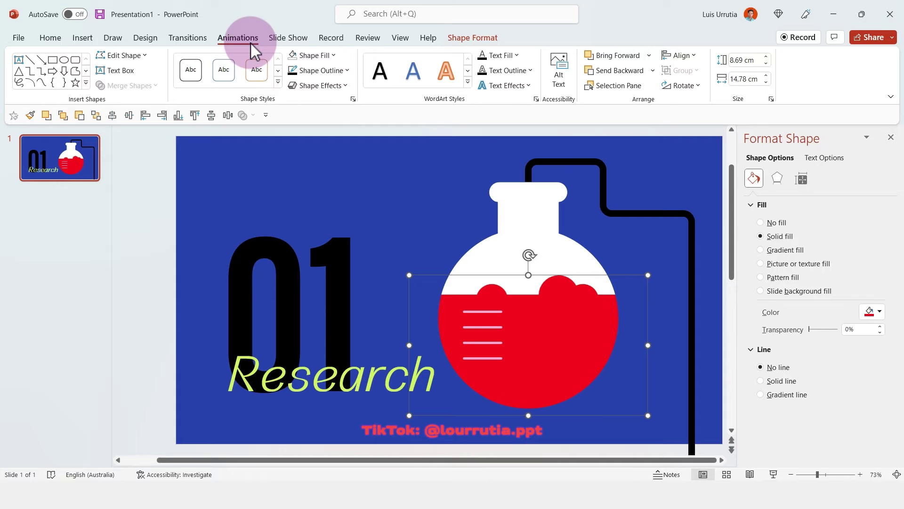
left_click(219, 68)
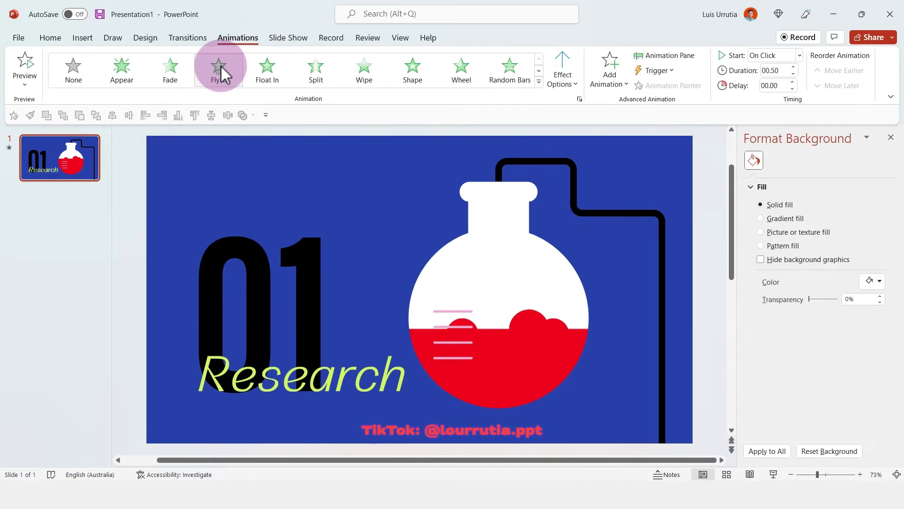
Set the liquid's Fly In animation to a 1 second duration with a 1 second smooth end.
left_click(670, 55)
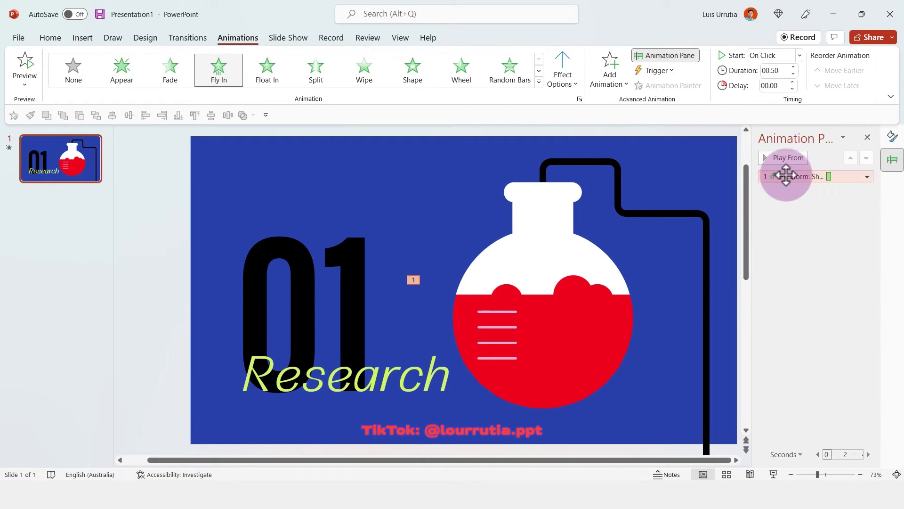
right_click(787, 176)
left_click(807, 231)
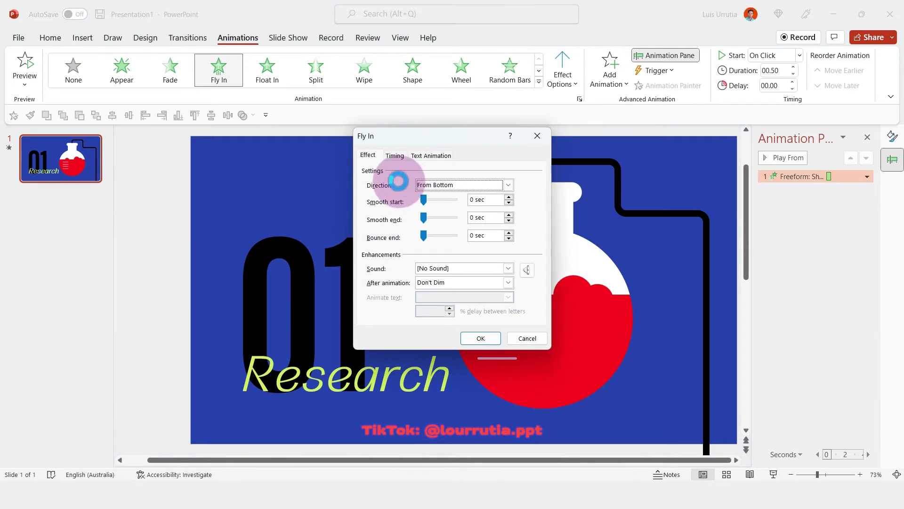
left_click(394, 155)
left_click(482, 200)
left_click(454, 245)
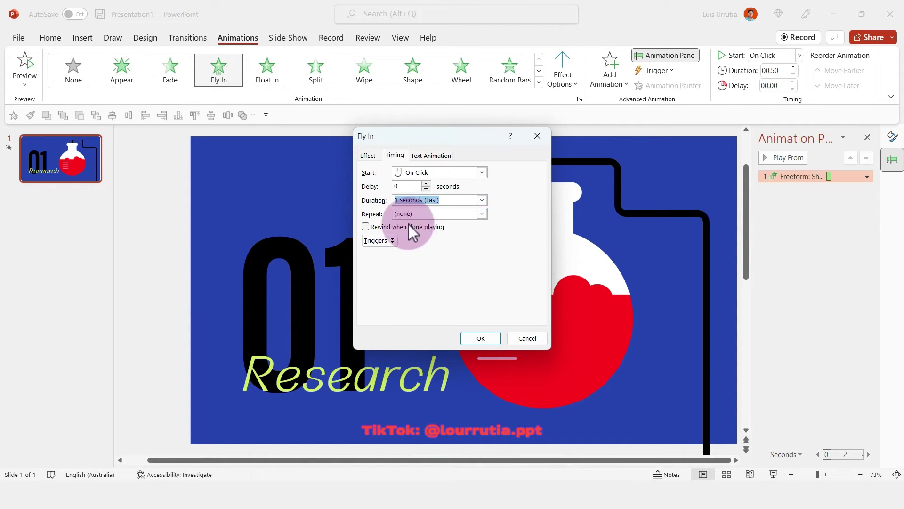
left_click(368, 155)
left_click_drag(423, 219, 543, 219)
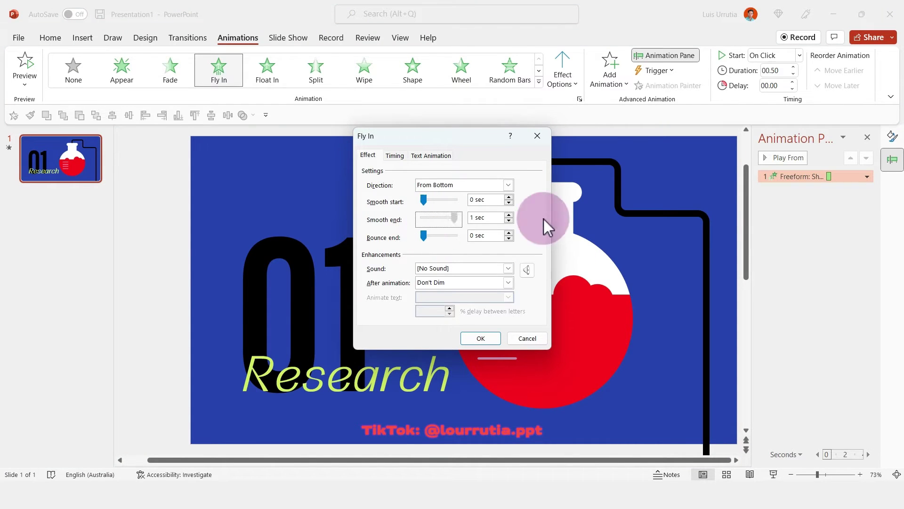
left_click(479, 339)
left_click(821, 250)
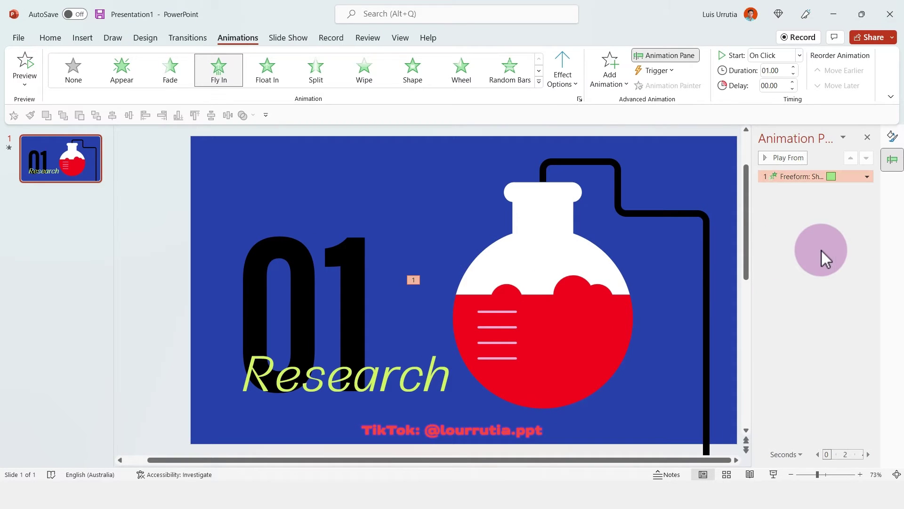
Add a second slide and change its layout to Blank.
right_click(77, 204)
left_click(109, 250)
right_click(83, 215)
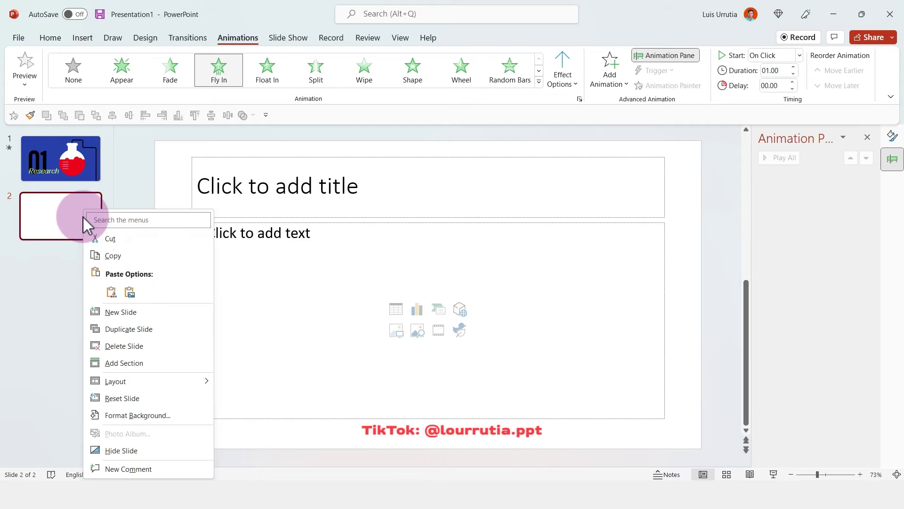
mouse_move(157, 380)
left_click(269, 426)
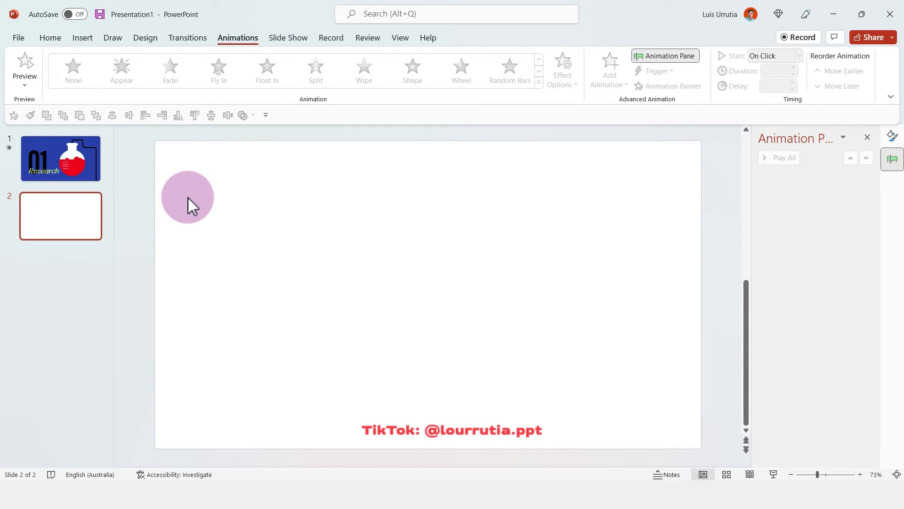
Draw a tall rounded rectangle about 13.31 cm high and 3.74 cm wide with fully rounded ends on slide 2.
left_click(77, 44)
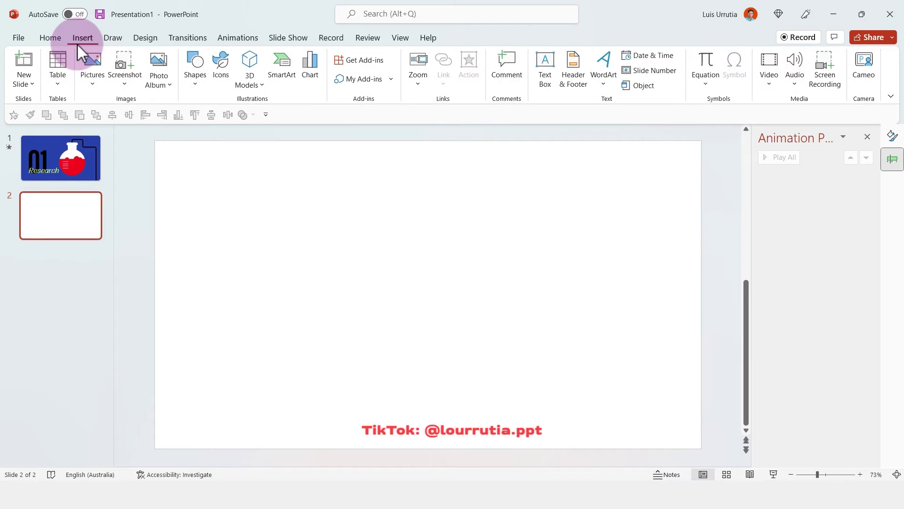
left_click(190, 69)
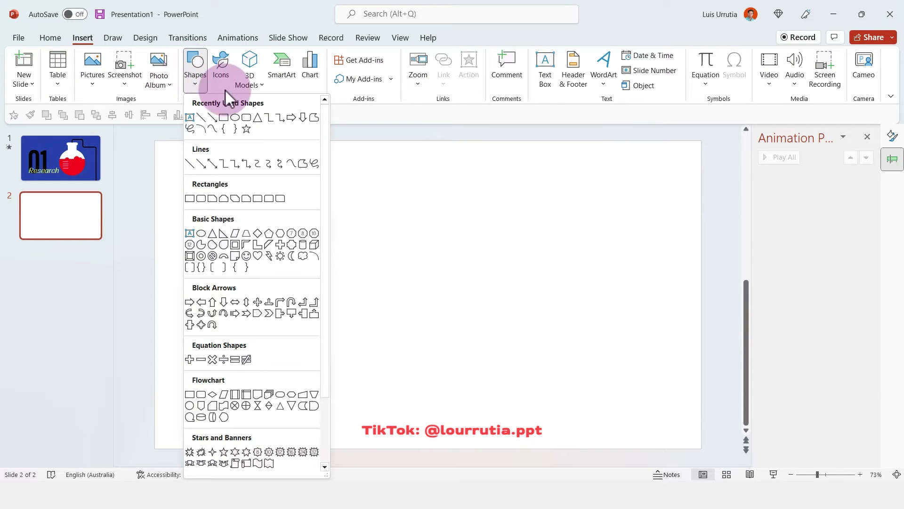
left_click(250, 118)
left_click_drag(299, 210, 362, 410)
left_click_drag(309, 195, 313, 198)
left_click_drag(319, 256, 357, 254)
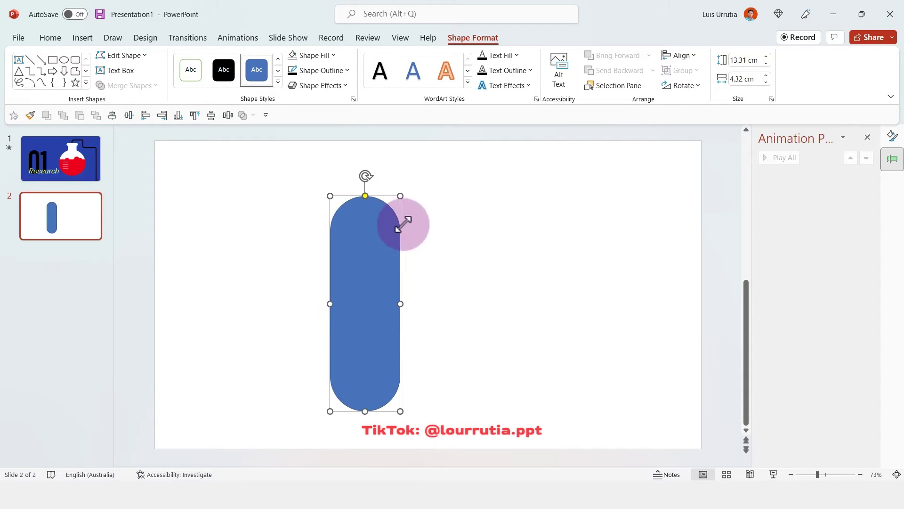
left_click_drag(401, 303, 394, 300)
Add a horizontal rounded bar about 5.52 by 1.23 cm with fully rounded ends across the upper part of the tall shape.
left_click(75, 59)
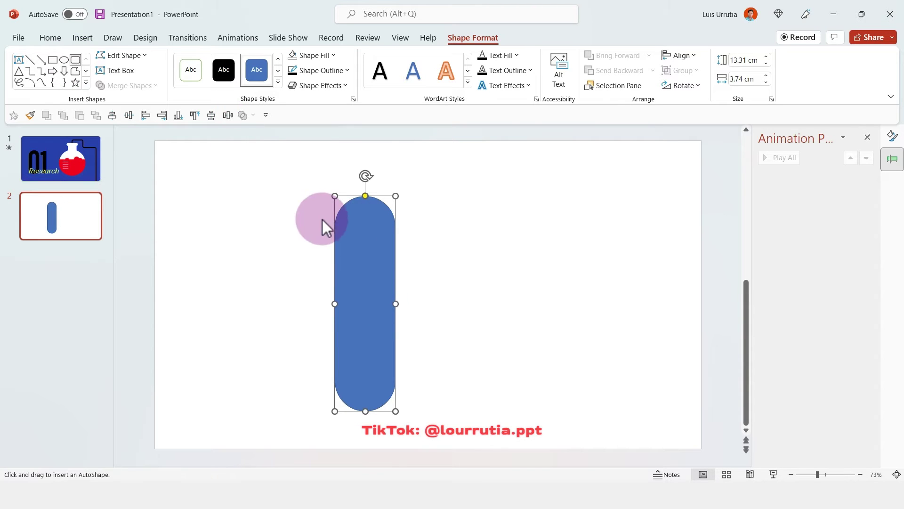
left_click_drag(478, 244, 410, 237)
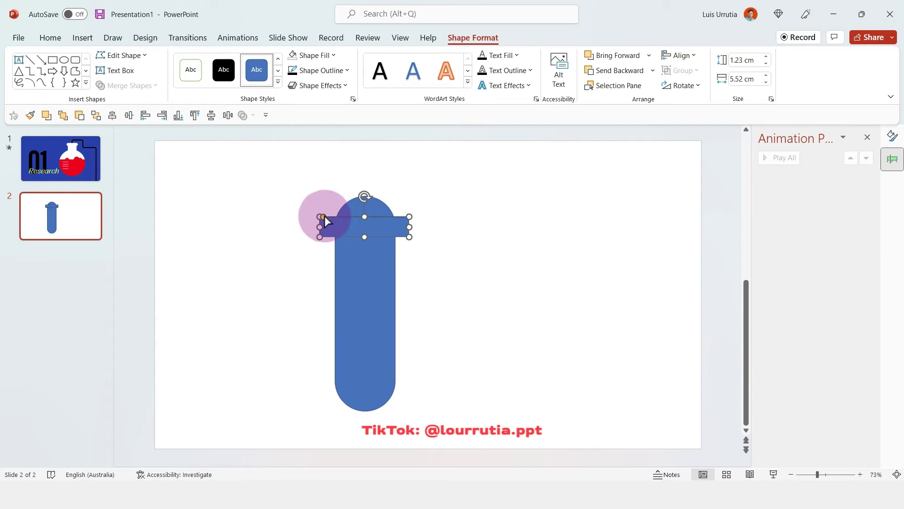
left_click_drag(324, 217, 429, 217)
Fragment the tall shape and the horizontal bar, and delete the domed piece above the bar.
left_click(363, 272, "shift")
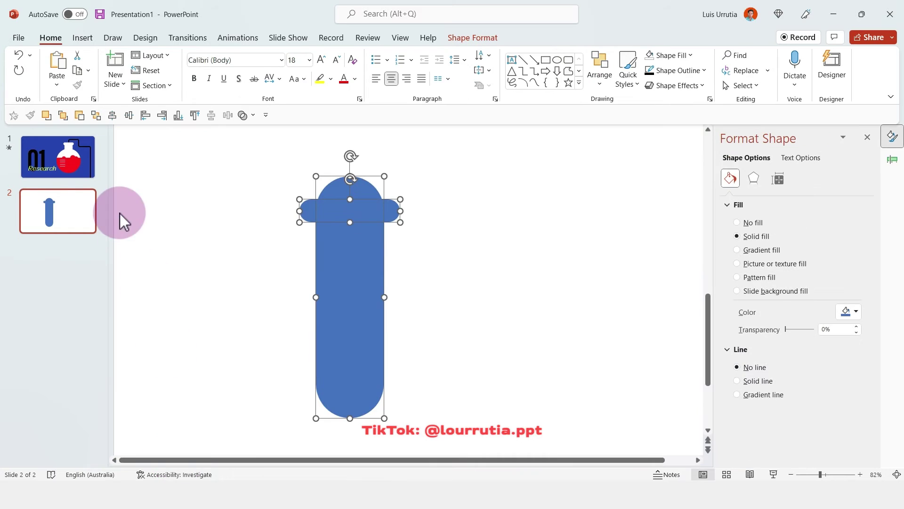
left_click(485, 37)
left_click(134, 86)
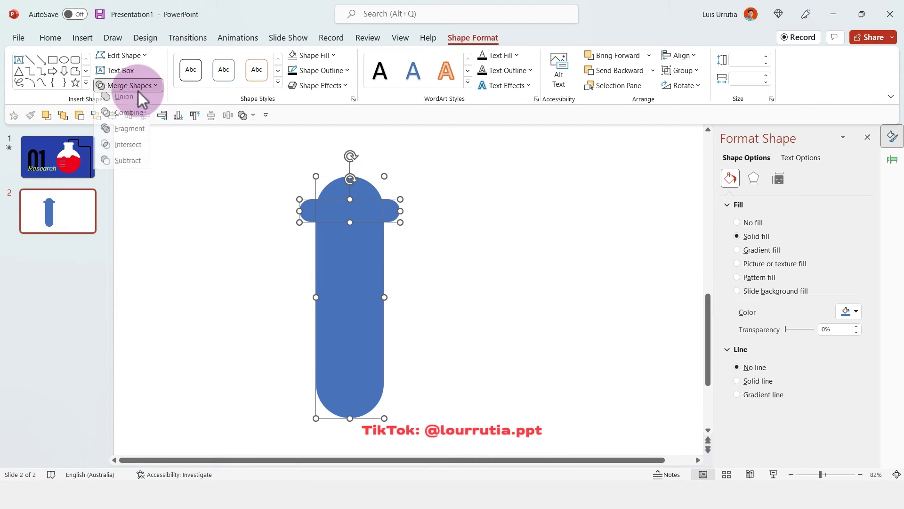
left_click(116, 135)
left_click(518, 188)
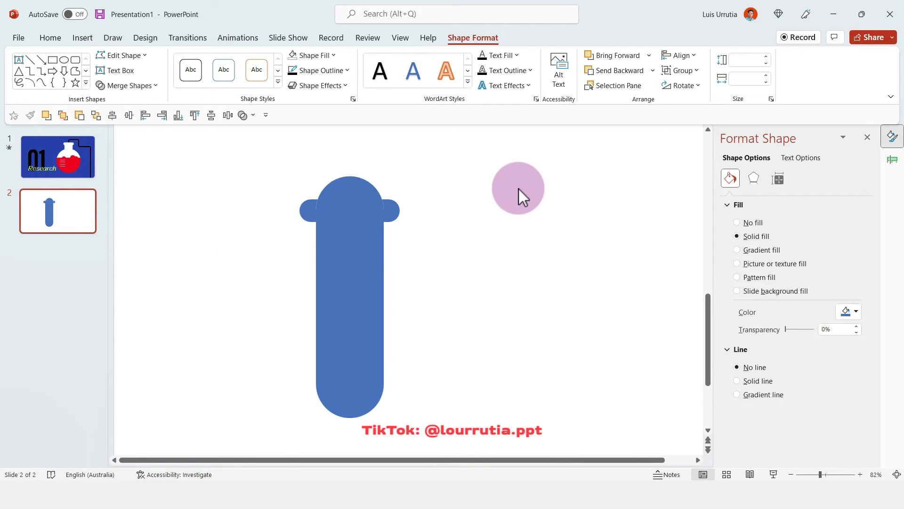
left_click(324, 187)
key("Delete")
Merge all the remaining fragments into a single test-tube shape with Union.
left_click_drag(464, 181, 227, 453)
left_click(472, 37)
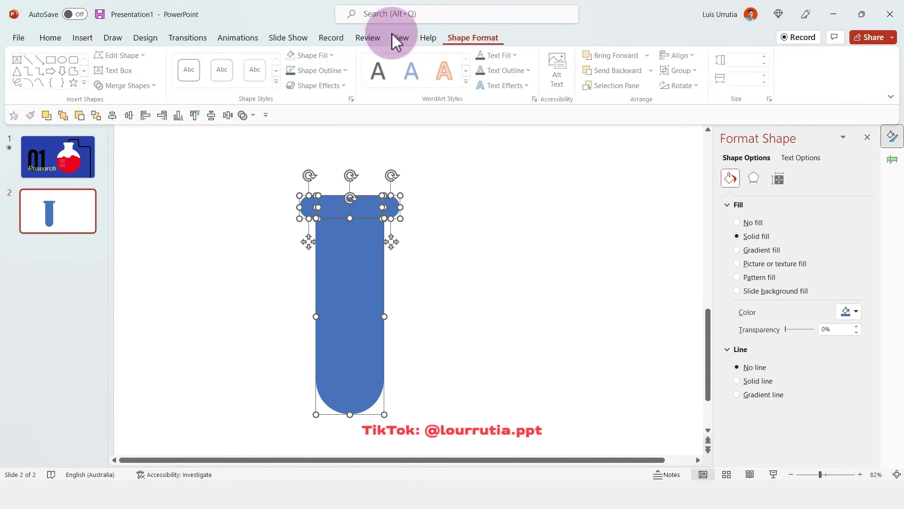
left_click(123, 85)
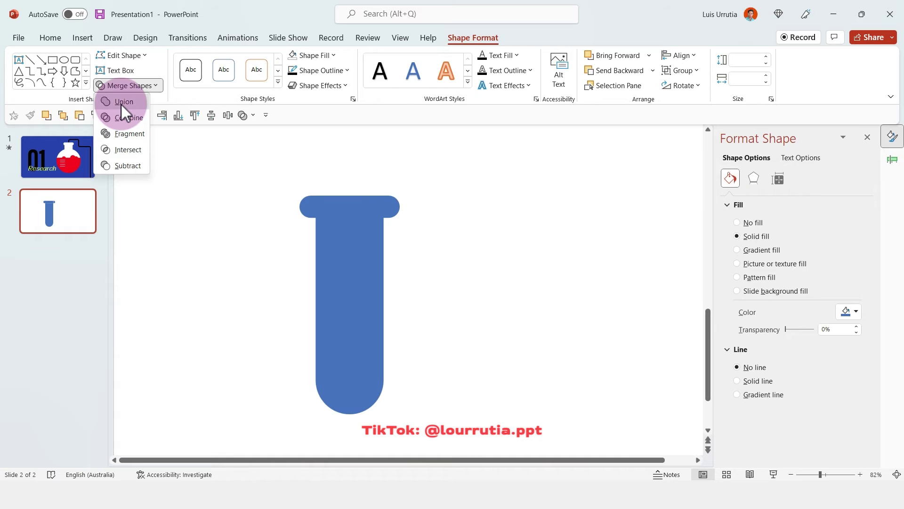
left_click(121, 101)
left_click(485, 239)
Duplicate the test tube twice to make a row of three tubes.
left_click(369, 289)
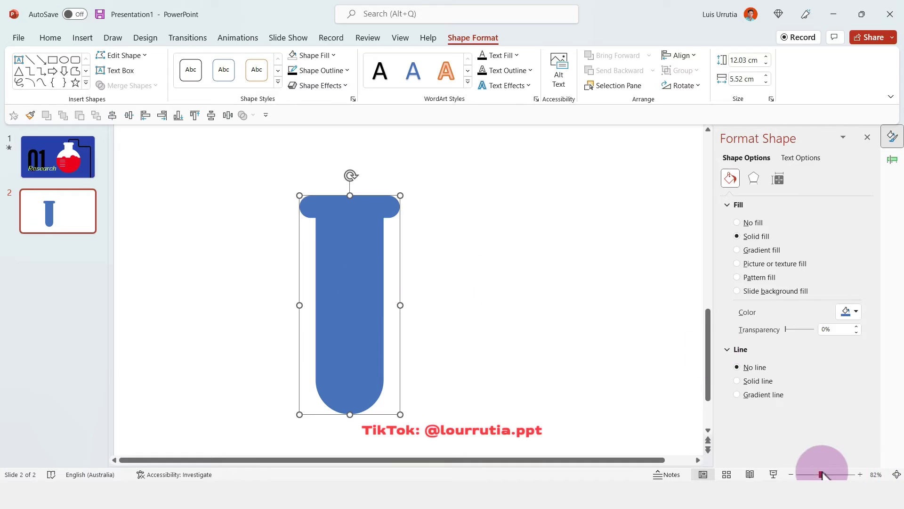
left_click(814, 474)
left_click_drag(370, 312, 541, 299)
left_click(464, 306, "ctrl")
Distribute the three test tubes evenly across the row, each about 11.16 cm high and 5.12 cm wide, centred on the slide.
left_click(365, 308, "ctrl")
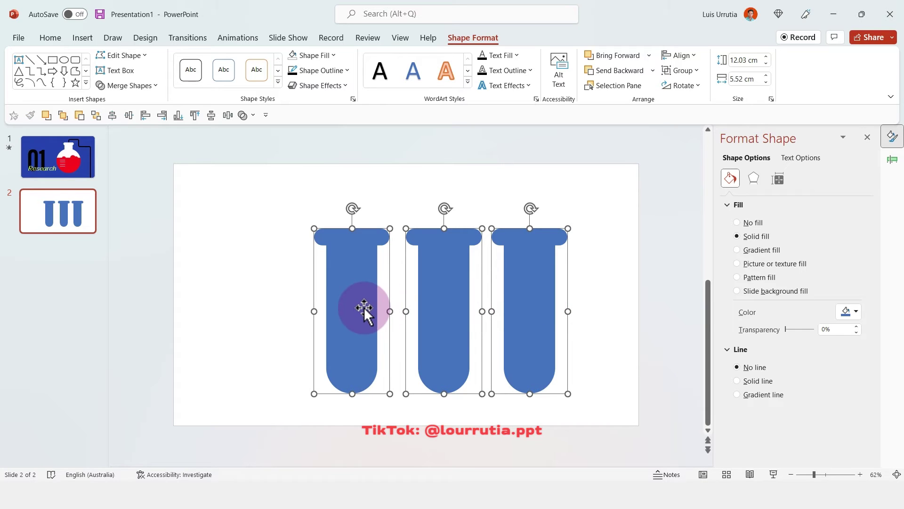
left_click(662, 56)
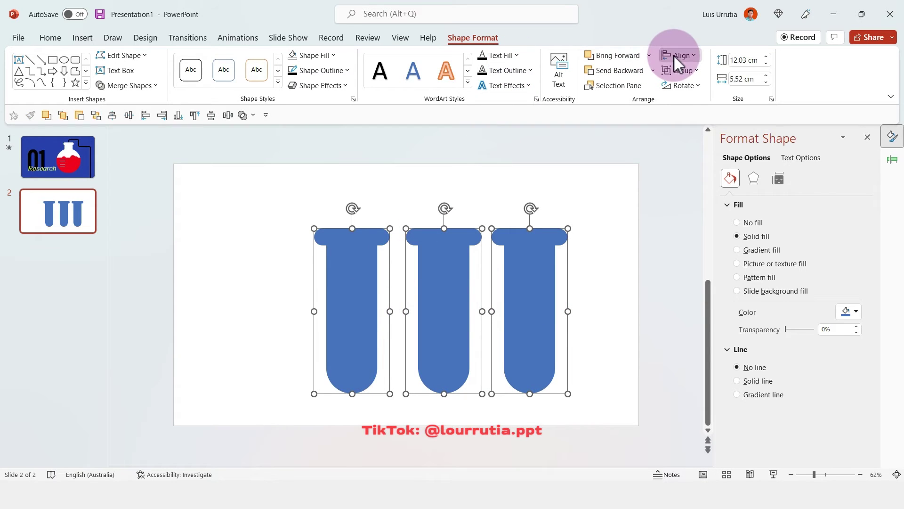
left_click(712, 178)
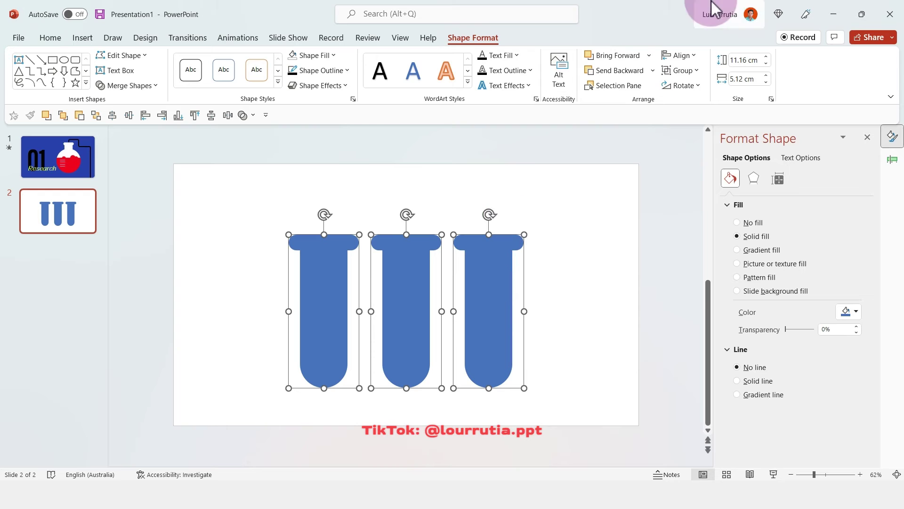
Merge the three test tubes into one shape with Union.
left_click(148, 92)
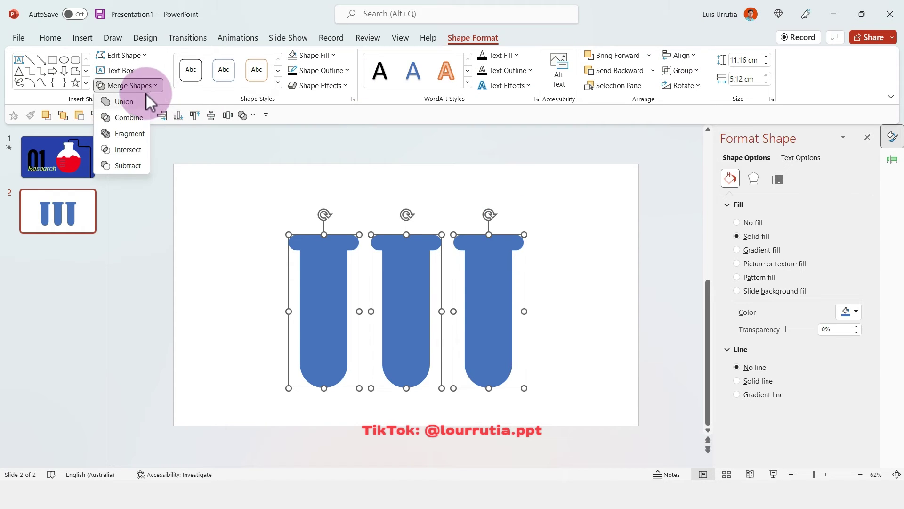
left_click(138, 104)
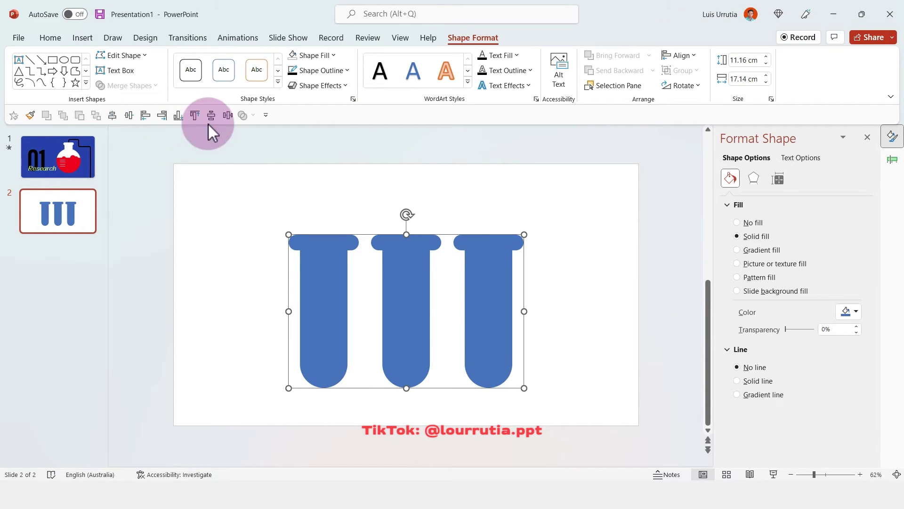
left_click(253, 217)
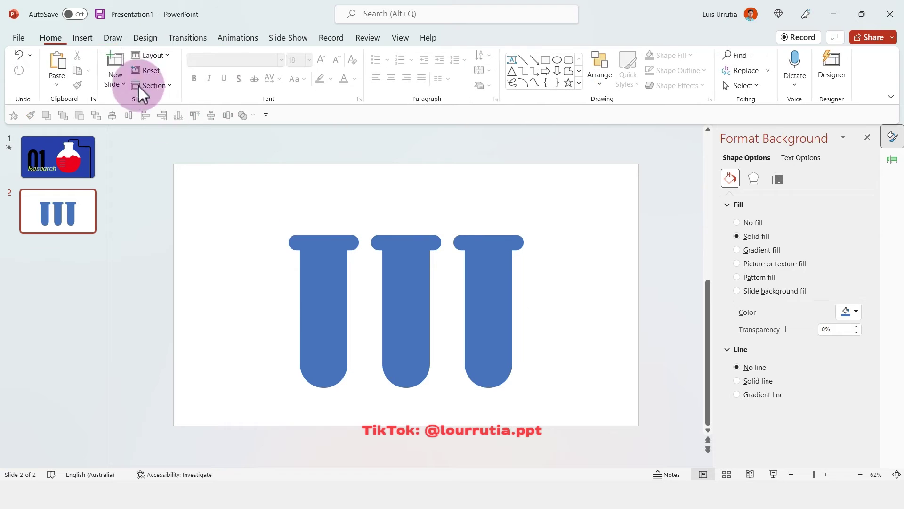
Draw a 33.87 by 19.05 cm rectangle covering the whole of slide 2.
left_click(82, 37)
left_click(205, 86)
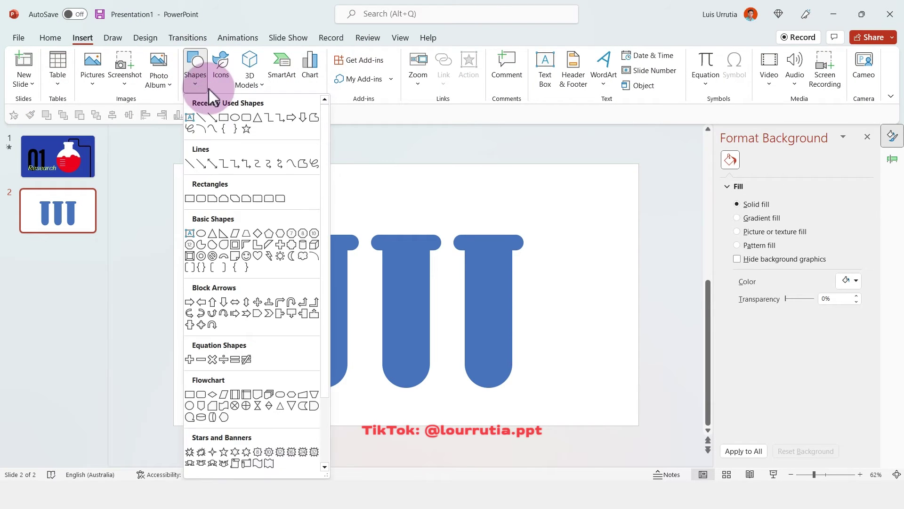
left_click(225, 116)
left_click_drag(175, 163, 639, 425)
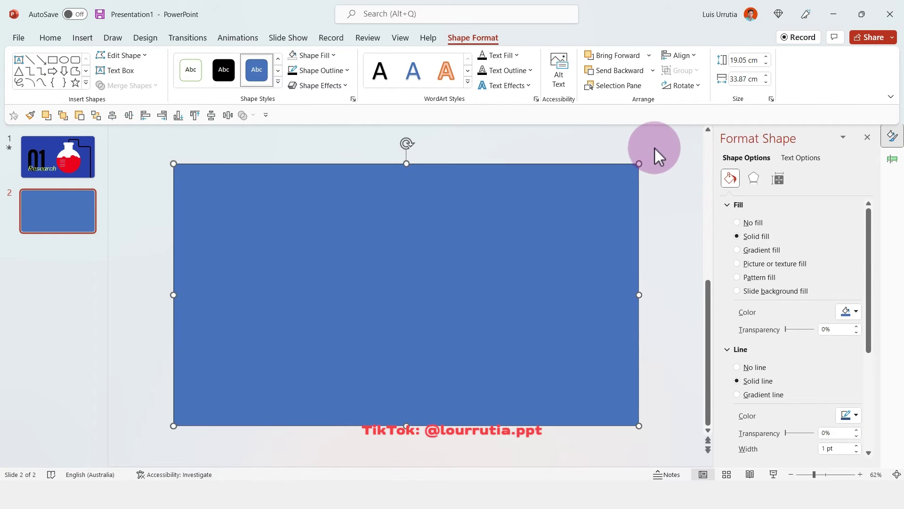
Combine the full-slide rectangle with the test-tube shape to cut the tubes out of it.
left_click_drag(658, 152, 123, 440)
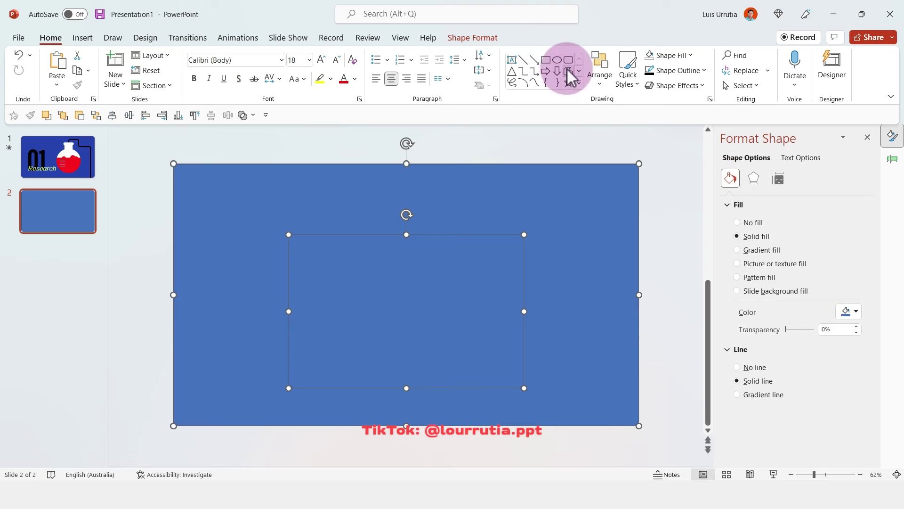
left_click(487, 41)
left_click(145, 86)
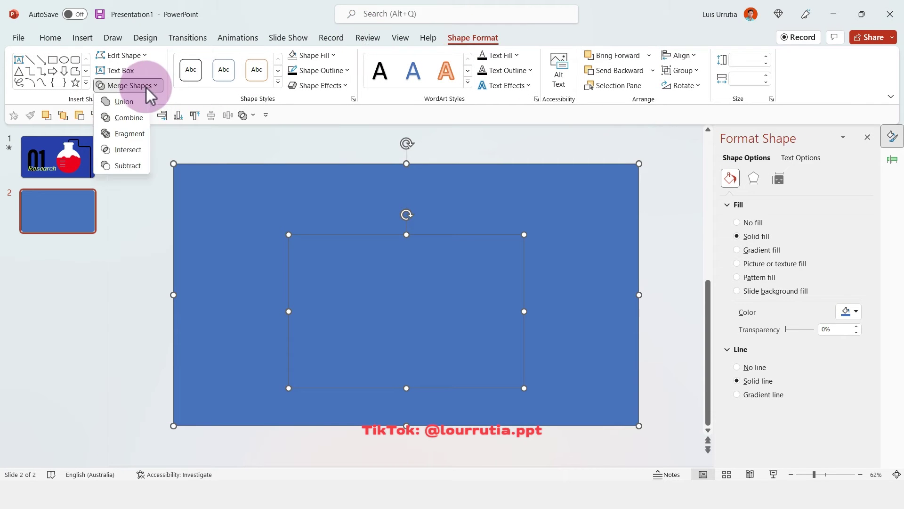
left_click(130, 117)
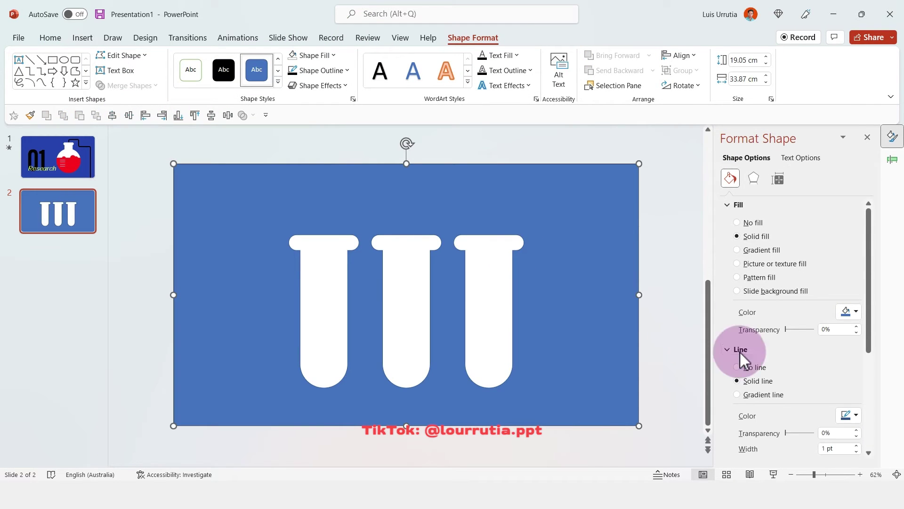
Remove the cut-out rectangle's outline and fill it with the recent dark blue.
left_click(762, 370)
left_click(859, 313)
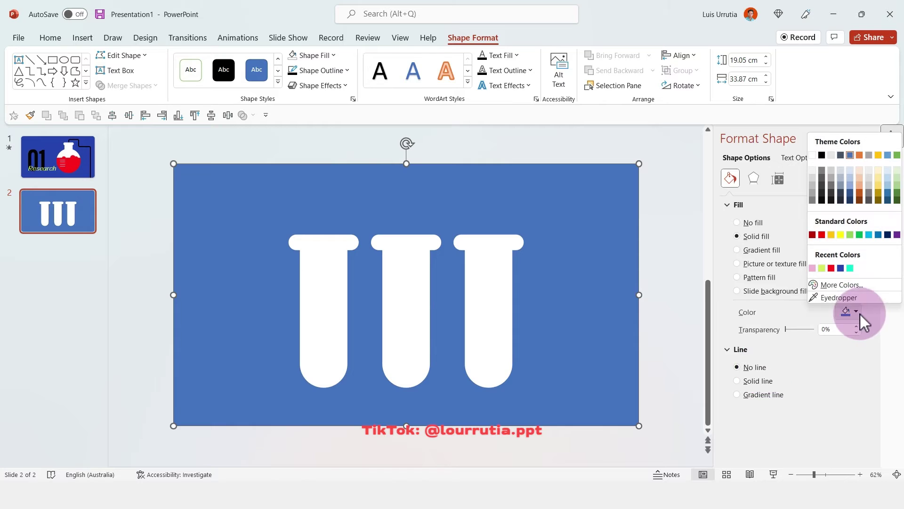
left_click(841, 268)
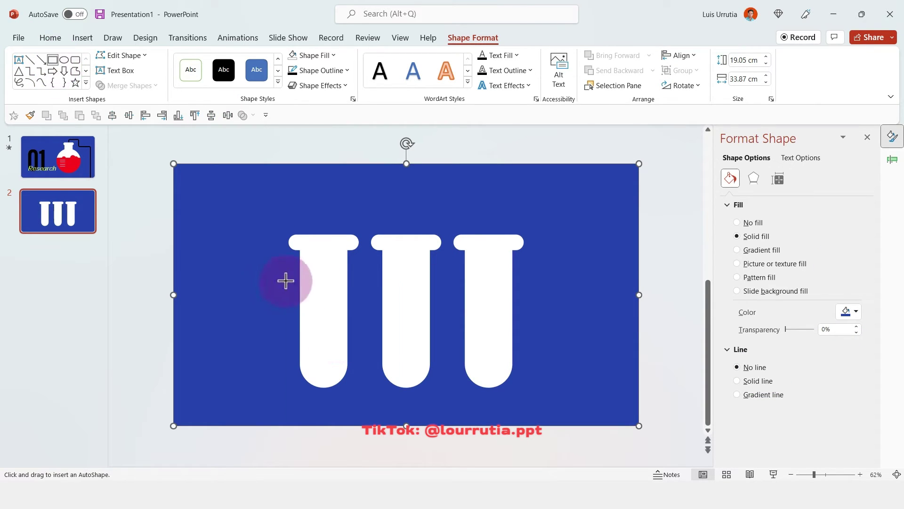
Draw a rectangle about 10.06 cm high and 5.46 cm wide over the left tube, with no outline and a lime green fill.
mouse_move(285, 281)
left_mouse_down()
mouse_move(363, 404)
mouse_move(361, 419)
left_mouse_up()
left_click(748, 368)
left_click(852, 311)
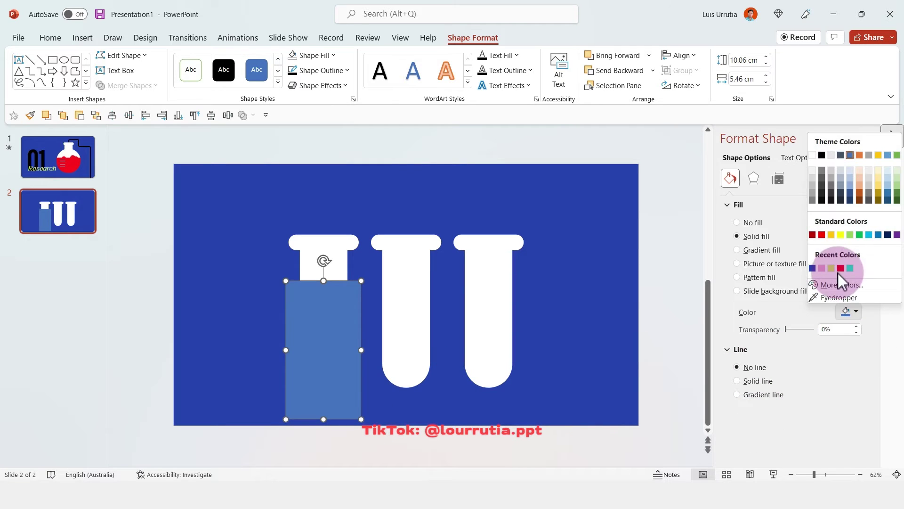
left_click(834, 269)
Duplicate the green rectangle over the middle tube, lower its top edge, and fill it with turquoise.
left_click_drag(336, 329, 412, 322)
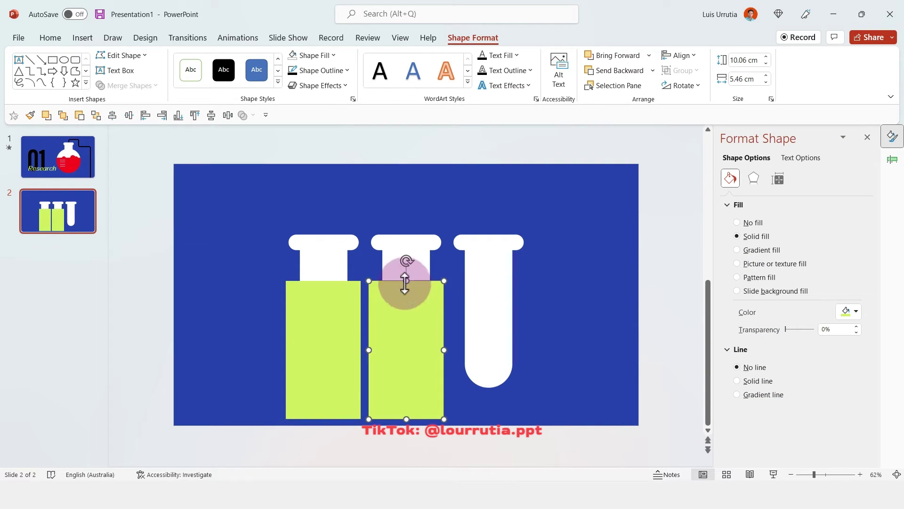
left_click_drag(406, 281, 406, 312)
left_click(853, 311)
left_click(850, 268)
Duplicate the turquoise rectangle over the right tube, raise its height to 10.06 cm, and fill it with red.
left_click_drag(415, 359, 499, 359)
left_click_drag(489, 312, 489, 281)
left_click(853, 311)
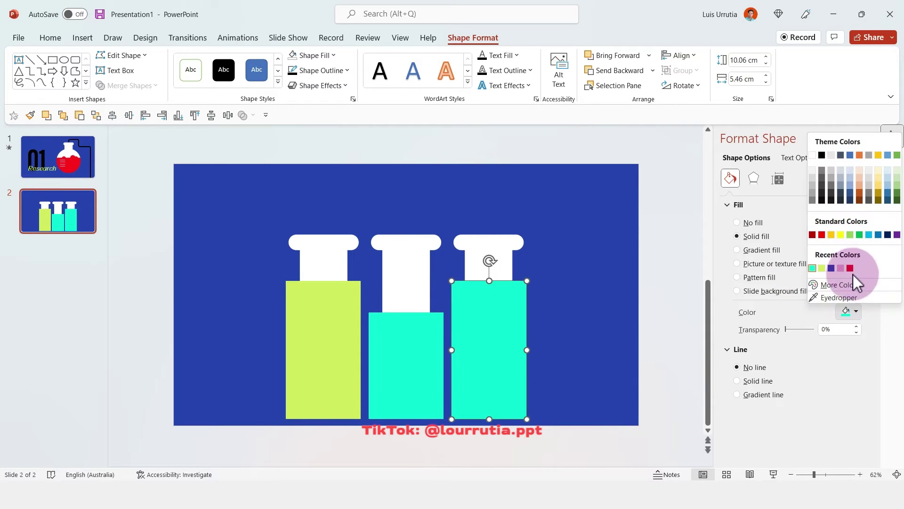
left_click(849, 267)
Send the three coloured rectangles behind the blue cut-out shape and move them slightly upward.
left_click(369, 357)
left_click(343, 347, "shift")
left_click(496, 324, "shift")
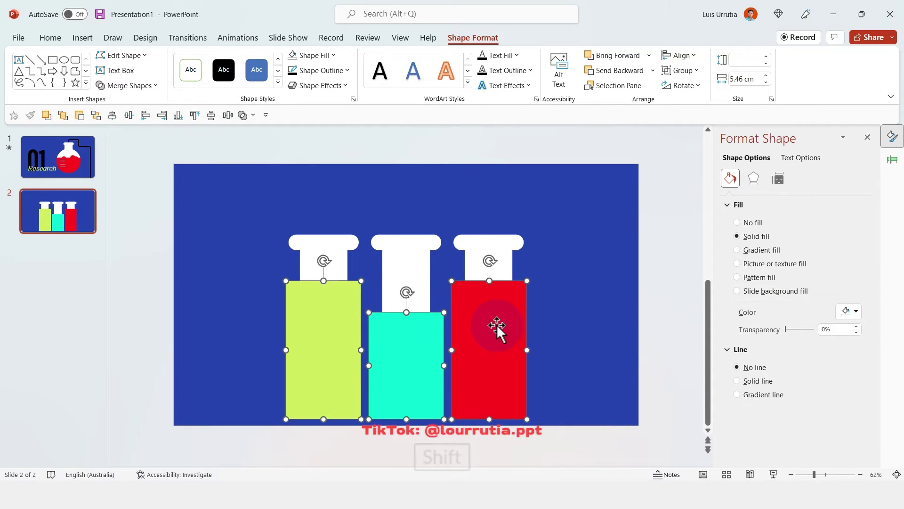
right_click(496, 323)
left_click(544, 194)
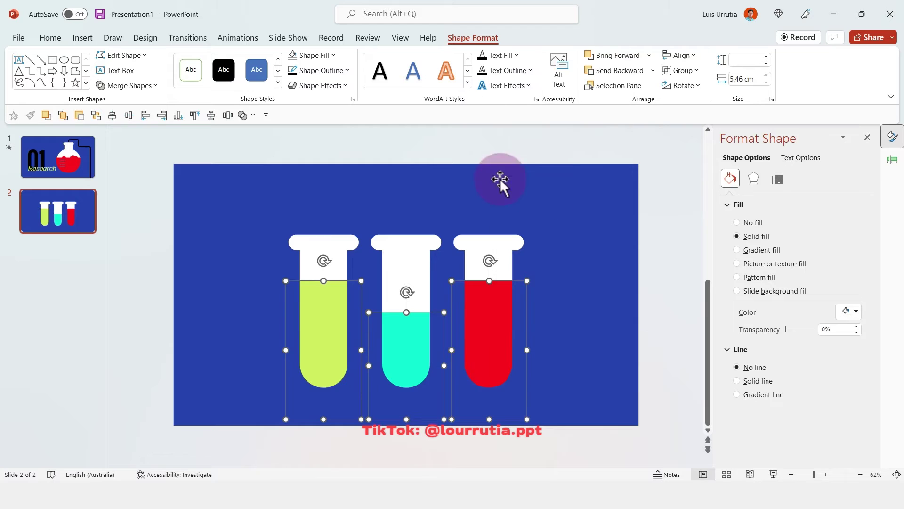
left_click_drag(414, 335, 419, 326)
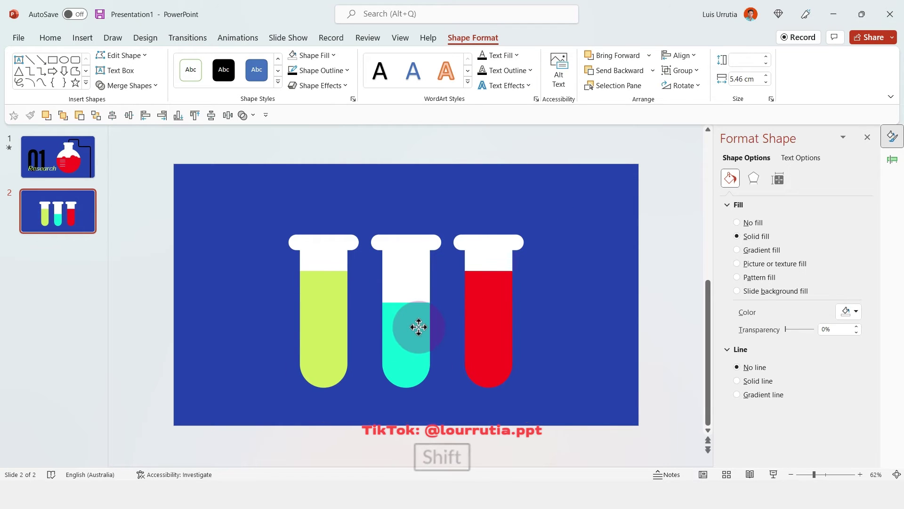
left_click(448, 170)
Copy the black tube's long vertical segment from slide 1 to slide 2 and move it up past the slide's top edge.
left_click(55, 157)
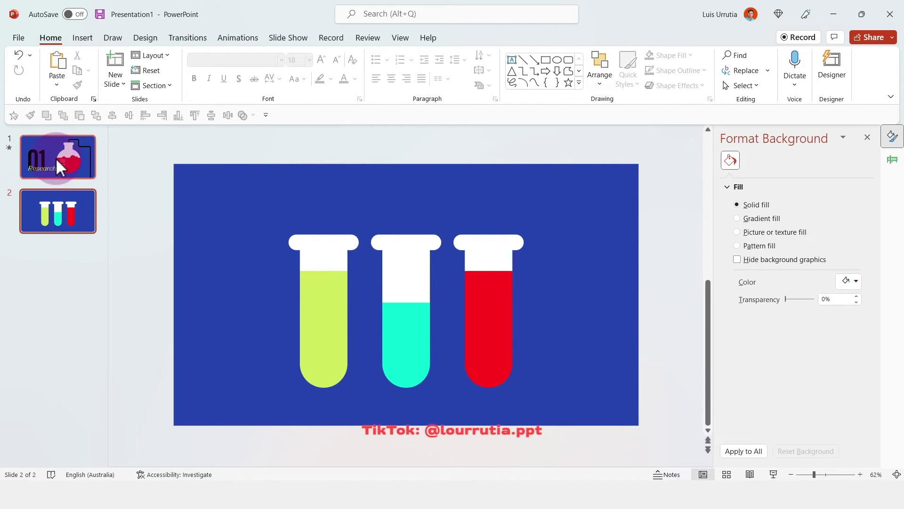
left_click(631, 273)
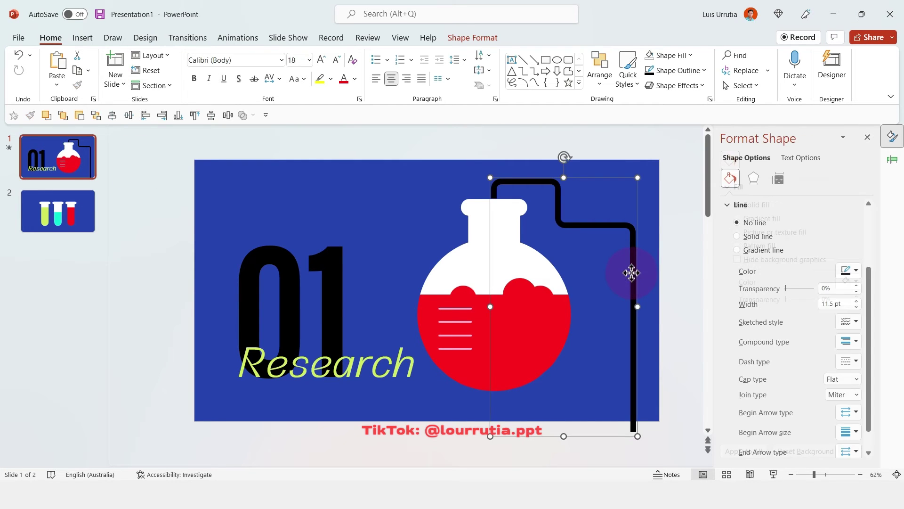
scroll(631, 273, "up", 3, "ctrl")
key("ctrl+c")
left_click(66, 213)
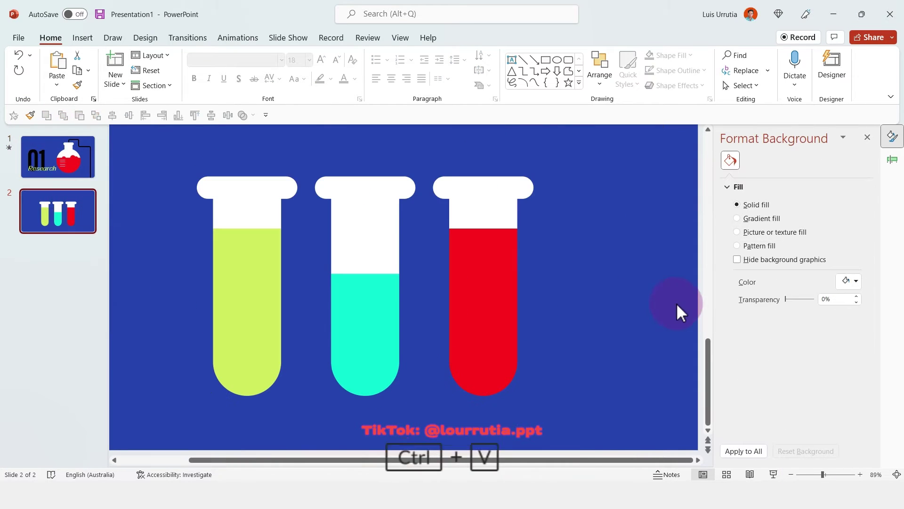
key("ctrl+v")
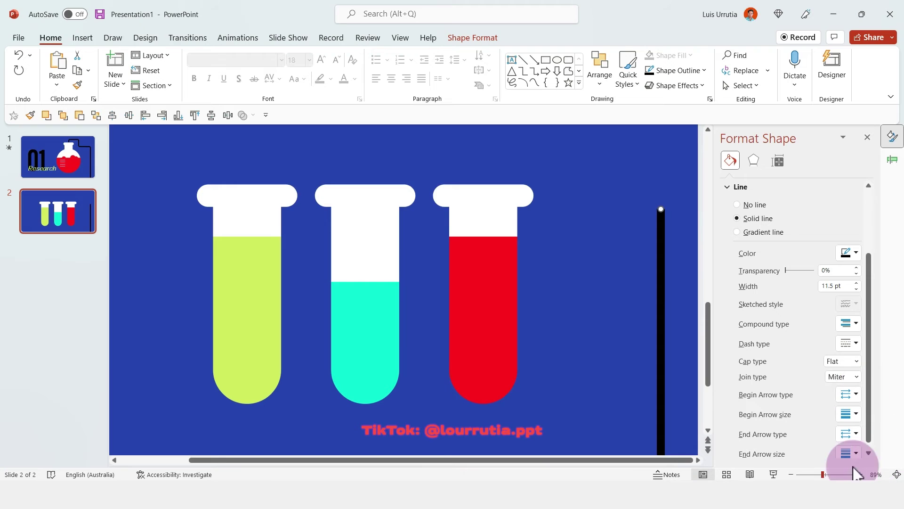
left_click(811, 474)
left_click_drag(579, 383, 572, 314)
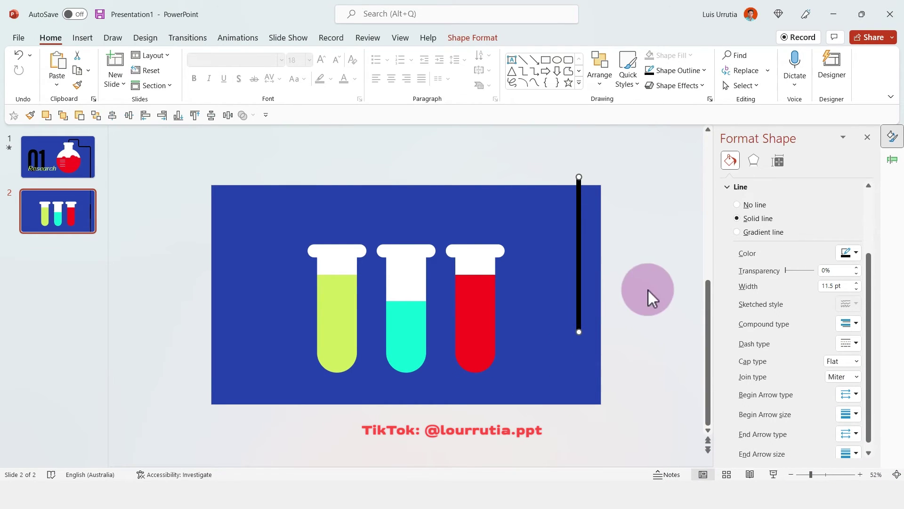
Copy the black tube's lower-left rounded corner segment from slide 1 and paste it onto slide 2.
left_click(28, 167)
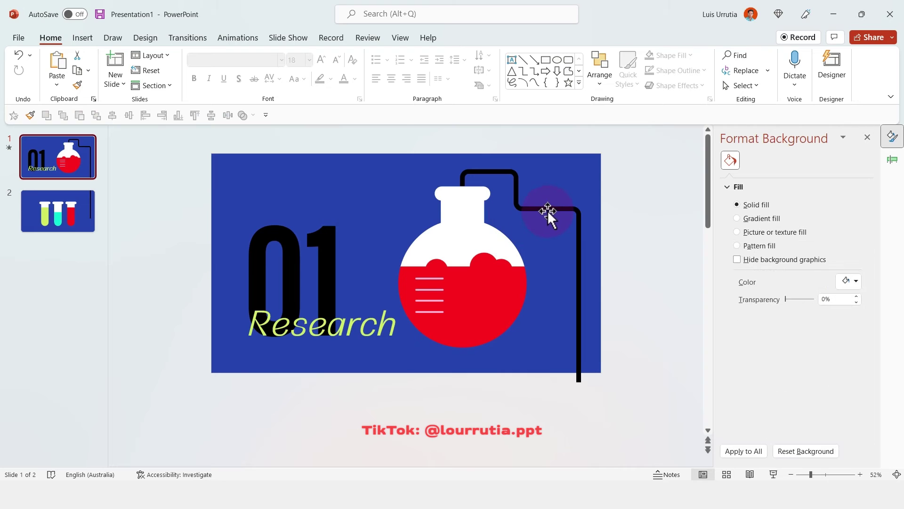
left_click(547, 212)
left_click(535, 208)
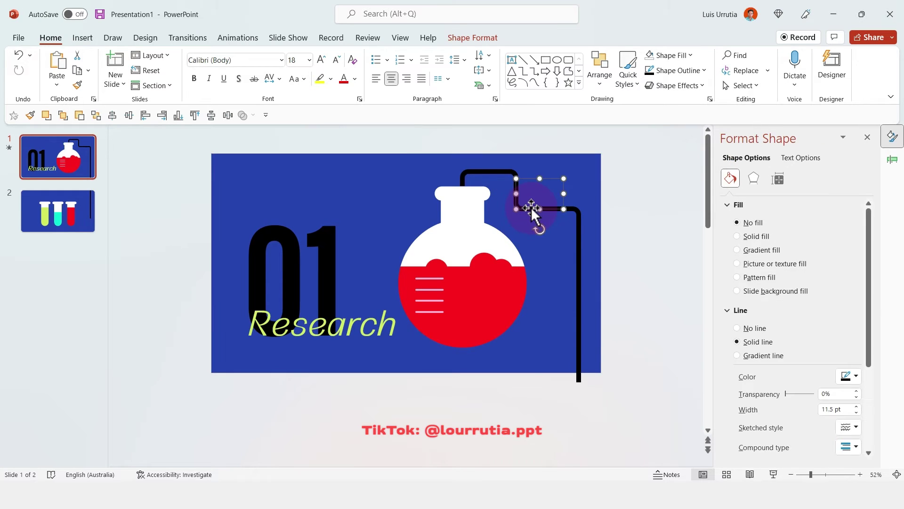
key("ctrl+c")
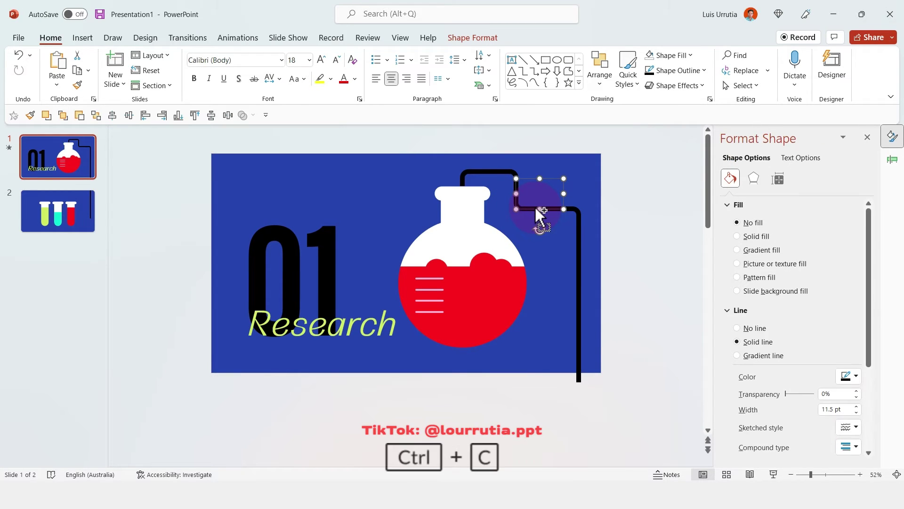
left_click(198, 158)
left_click(58, 210)
left_click(632, 371)
key("ctrl+v")
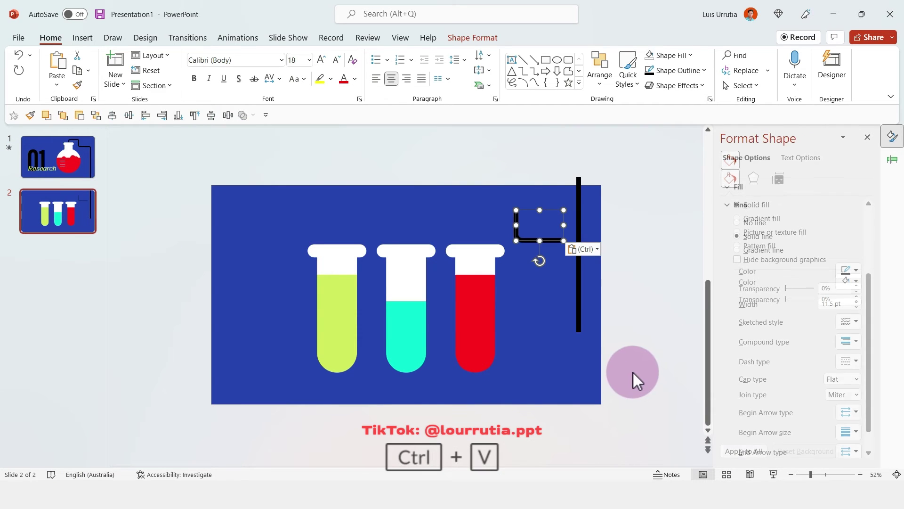
left_click(474, 39)
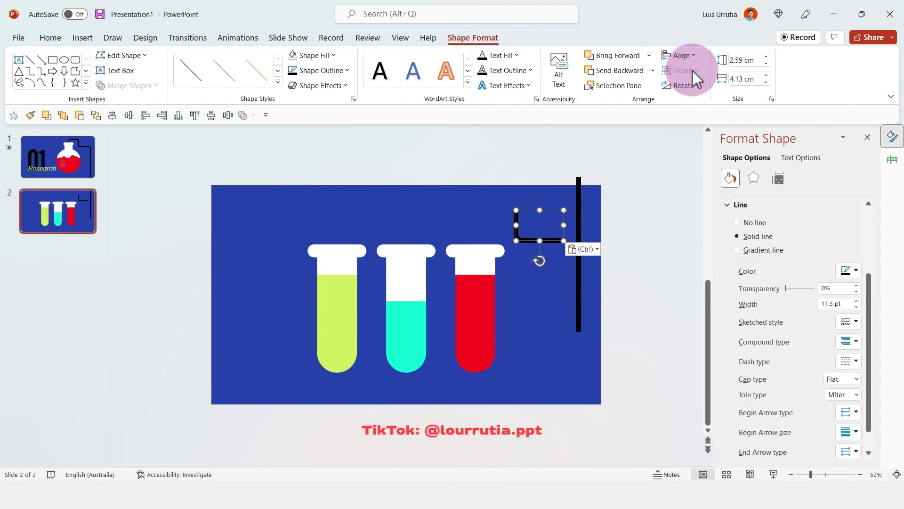
Flip the copied rounded corner segment horizontally and join it to the lower end of the black vertical tube.
left_click(691, 85)
left_click(708, 149)
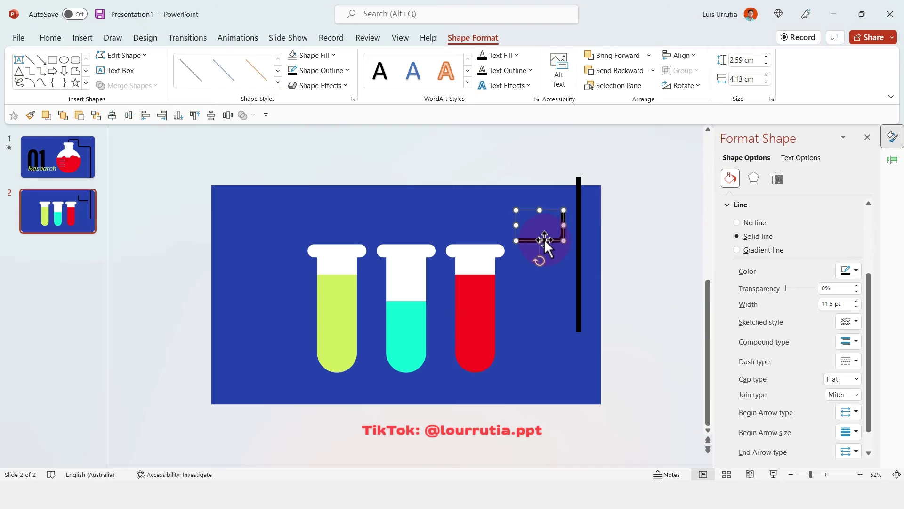
left_click_drag(550, 241, 560, 340)
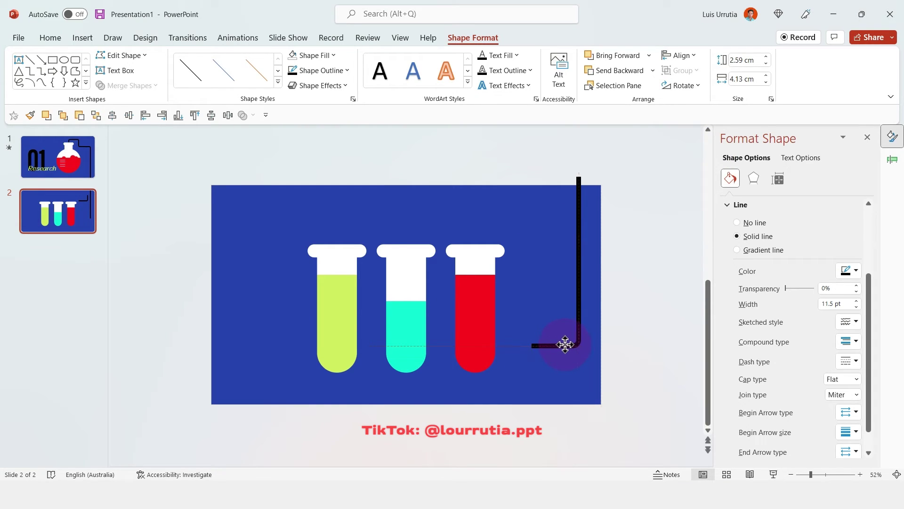
left_click(633, 338)
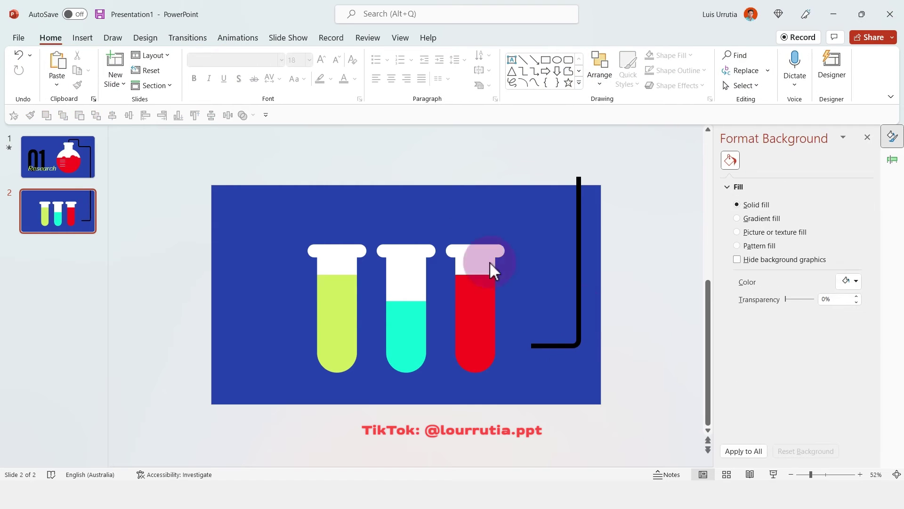
Add a horizontal line about 20.58 cm long from the corner segment across the test tubes, with the black tube's 11.5 pt line formatting.
left_click(78, 38)
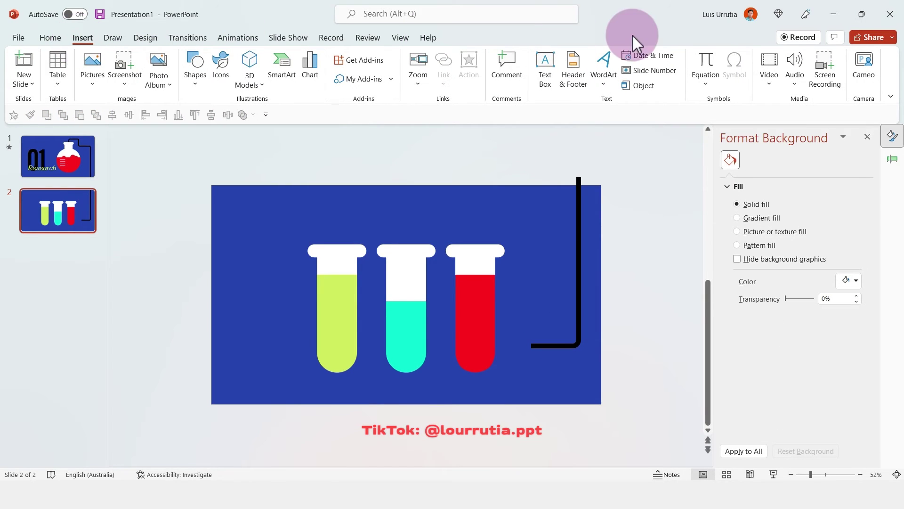
left_click(195, 66)
left_click(202, 121)
left_click_drag(285, 363, 295, 363)
left_click(556, 344)
left_click(30, 114)
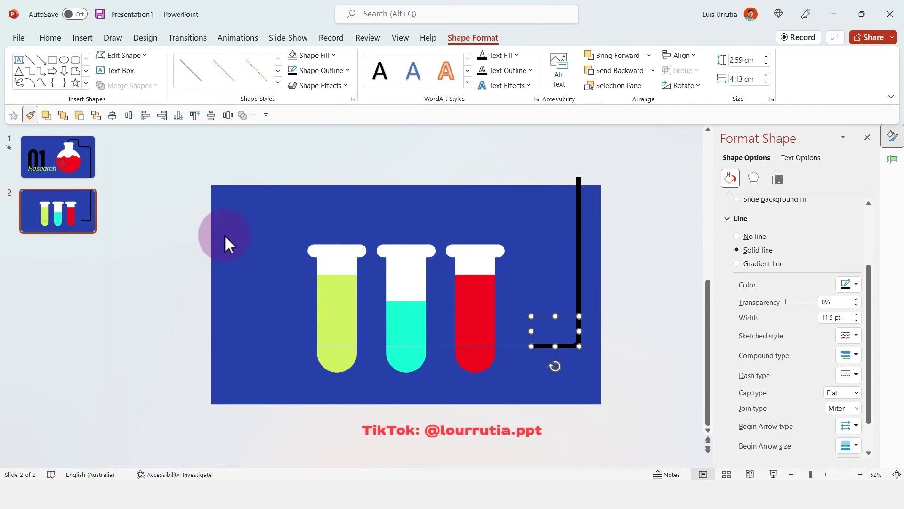
left_click(306, 346)
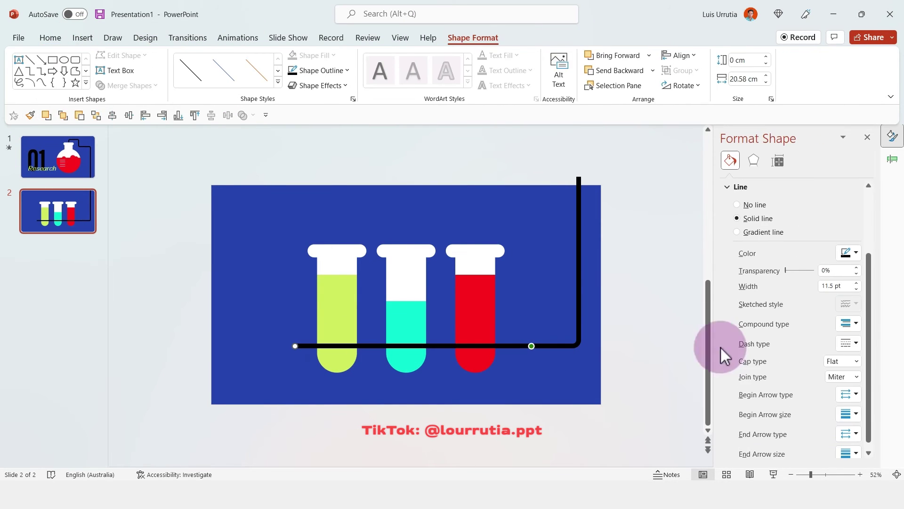
Add two vertical support lines about 7.77 cm tall at the outer sides of the test tubes and apply the black tube's formatting.
left_click(613, 323)
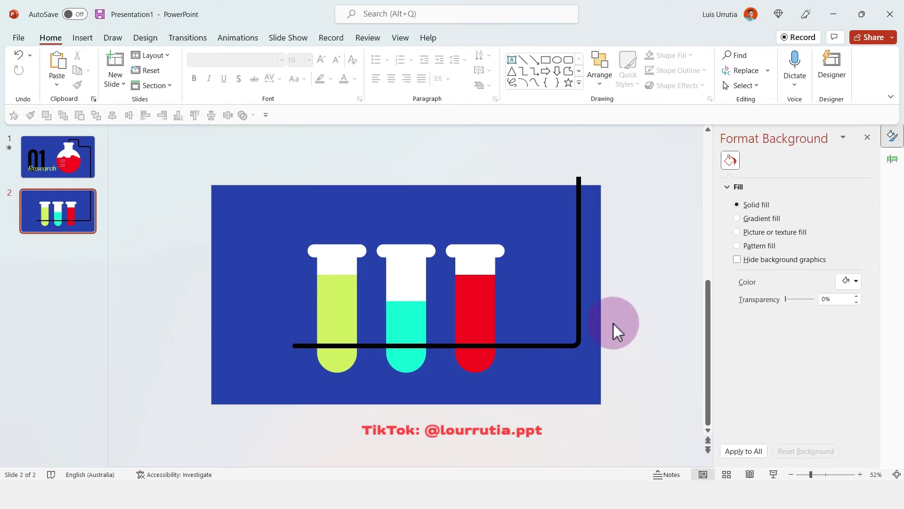
left_click(522, 60)
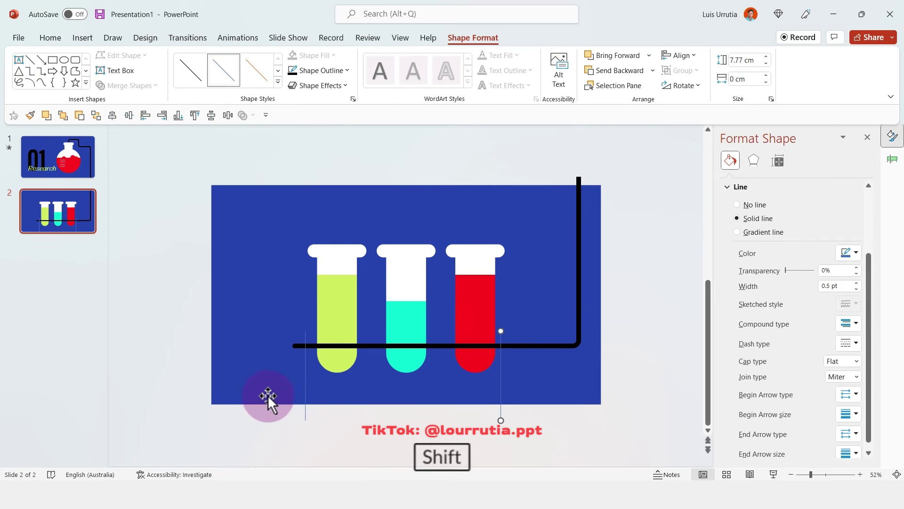
left_click(307, 416, "shift")
key("Left")
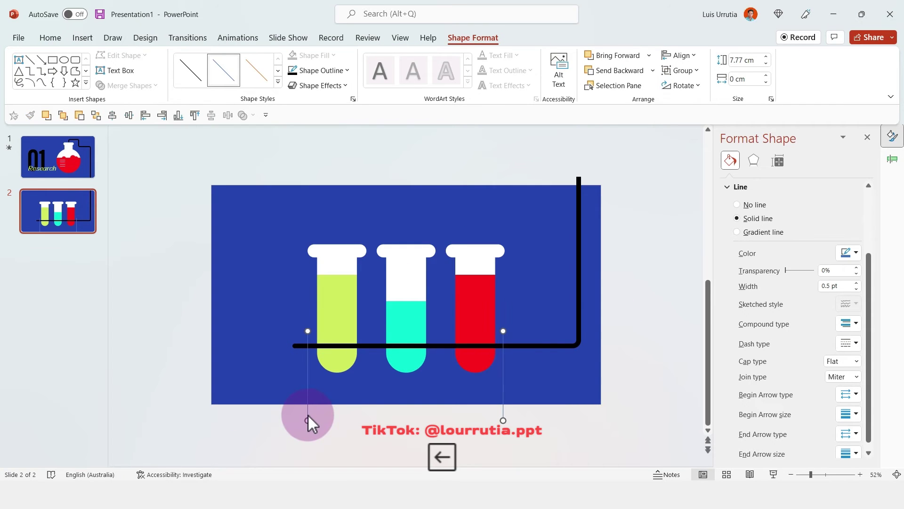
left_click(301, 346)
double_click(30, 114)
left_click(538, 431)
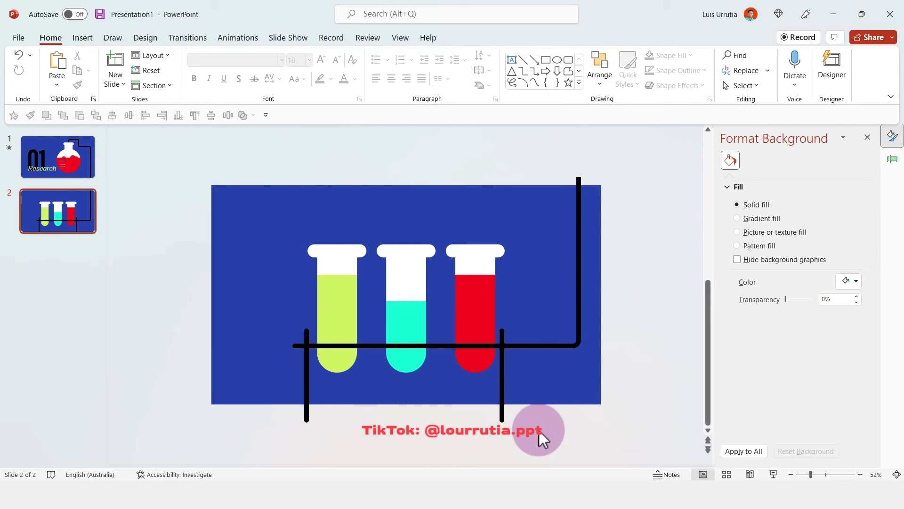
Select all the black tube and support lines on slide 2 and move them slightly upward together.
left_click_drag(257, 427, 693, 309)
left_click(579, 250, "shift")
key("Up")
key("Up")
key("Up")
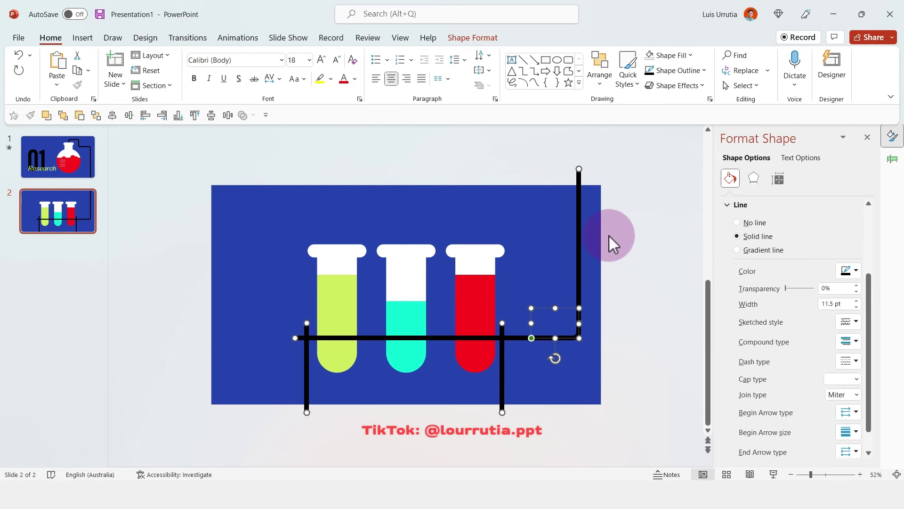
left_click(631, 238)
Group the four pink measuring lines on slide 1's flask and copy the group.
left_click(80, 154)
left_click(436, 278)
left_click(434, 291, "shift")
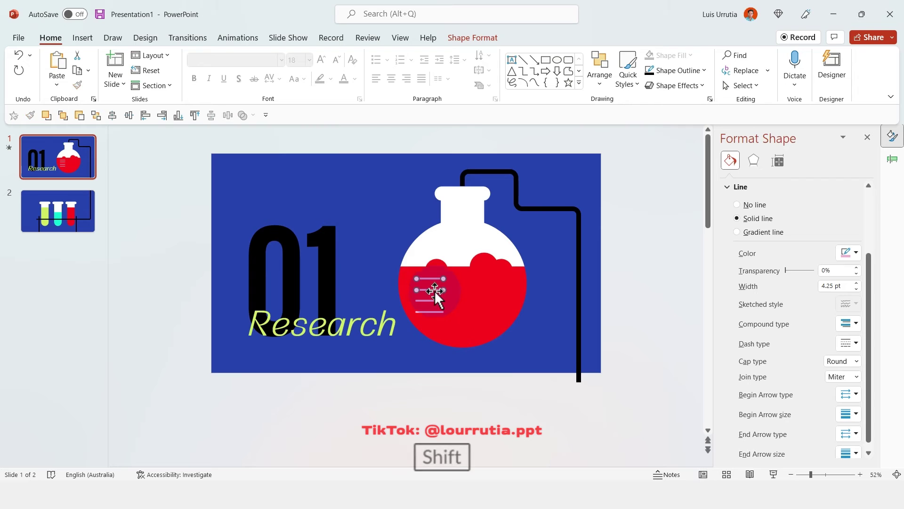
left_click(434, 300, "shift")
left_click(433, 310, "shift")
key("ctrl+g")
key("ctrl+c")
Paste the measuring lines onto slide 2 and place a set over the right edge of each of the three test tubes.
left_click(89, 222)
key("ctrl+v")
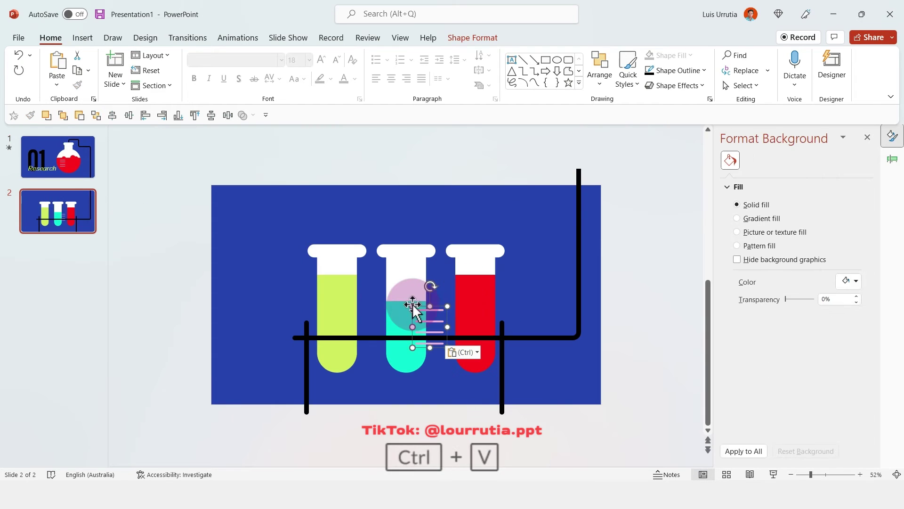
mouse_move(412, 303)
left_mouse_down()
mouse_move(323, 313)
mouse_move(353, 302)
mouse_move(357, 281)
mouse_move(362, 314)
mouse_move(425, 309)
left_mouse_up()
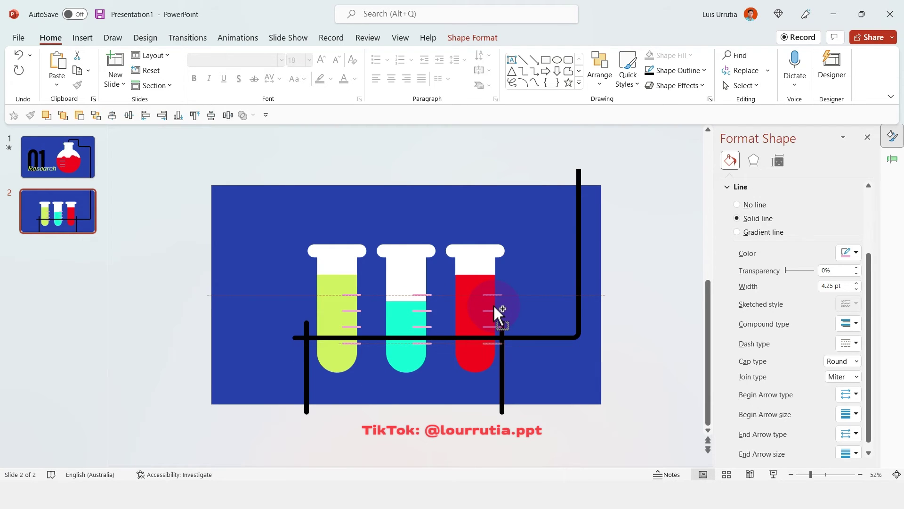
left_click_drag(493, 306, 493, 306)
Complete the third number label as 03 and colour the number labels to match the liquids in their tubes.
type("3")
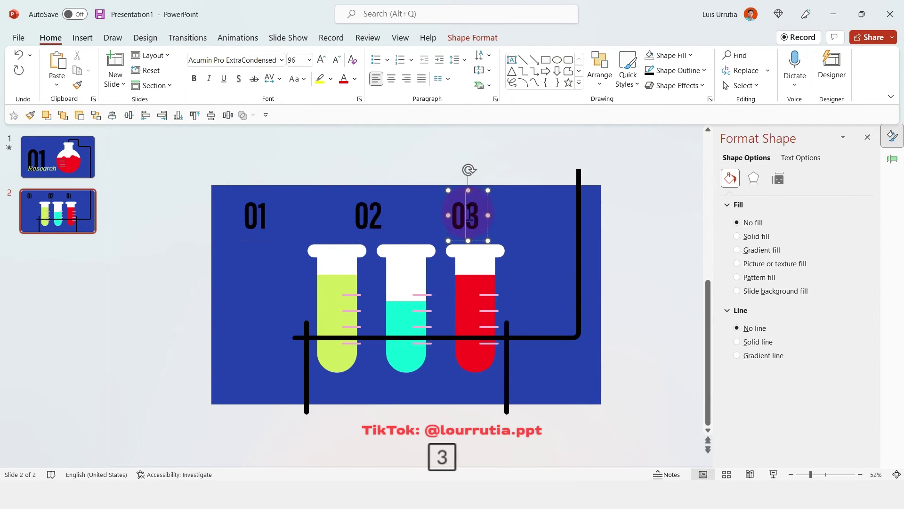
left_click(354, 78)
left_click(345, 222)
left_click(354, 78)
left_click(355, 223)
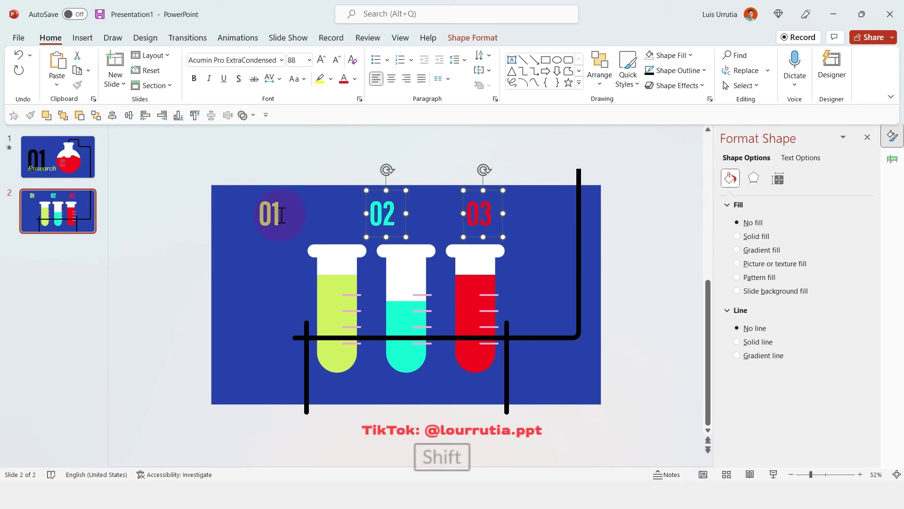
Move the numbers 01, 02 and 03 closer together and slightly lower above the test tubes.
left_click(268, 213, "shift")
left_click_drag(355, 148, 552, 243)
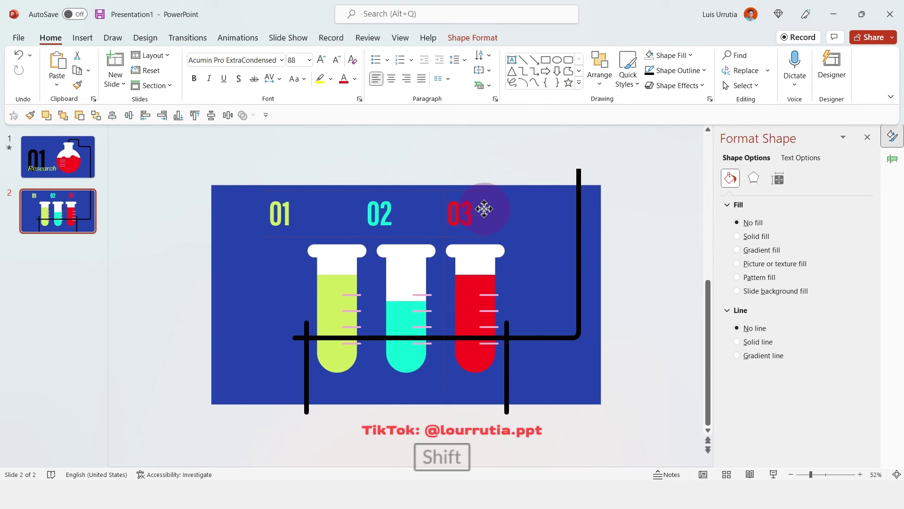
left_click_drag(484, 209, 484, 214)
left_click(448, 165)
Insert a text box beside 01 with lorem placeholder text, trimmed to "Lorem ipsum dolor sit amet, consectetuer adipiscing elit.".
left_click(86, 37)
left_click(545, 70)
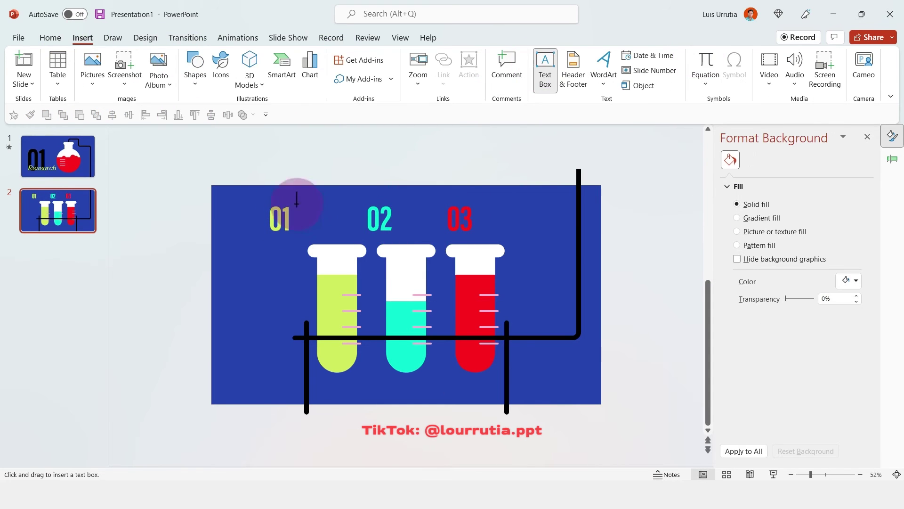
left_click_drag(295, 203, 364, 239)
type("=lorem()")
key("Return")
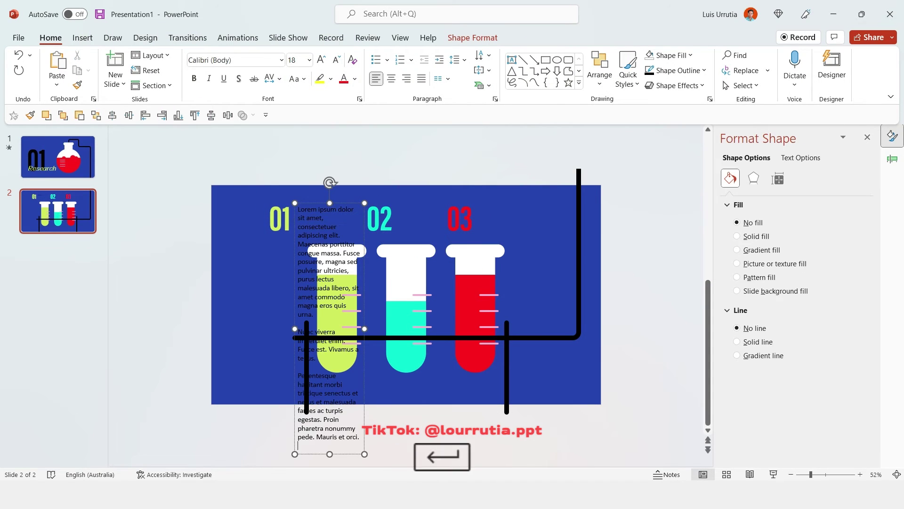
left_click_drag(302, 445, 279, 241)
key("BackSpace")
left_click_drag(364, 219, 369, 218)
Format the placeholder paragraph in white Avenir Next LT Pro at 14 pt.
left_click_drag(383, 165, 276, 253)
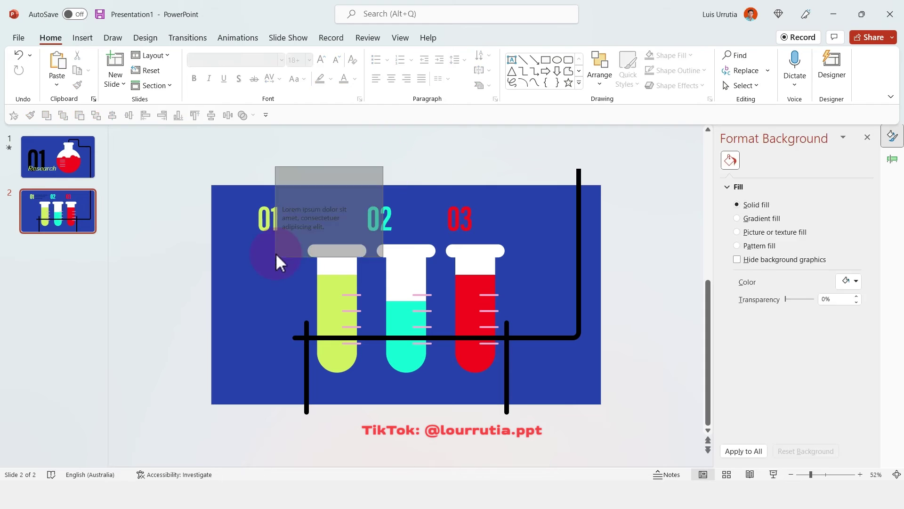
left_click(355, 79)
left_click(343, 105)
left_click(419, 160)
triple_click(314, 218)
left_click(233, 60)
type("Avenir Next LT Pro")
left_click(332, 60)
Duplicate the white paragraph for 02 and 03 and position each number with its text in an evenly spaced row.
left_click_drag(346, 208, 460, 207)
left_click(379, 218, "shift")
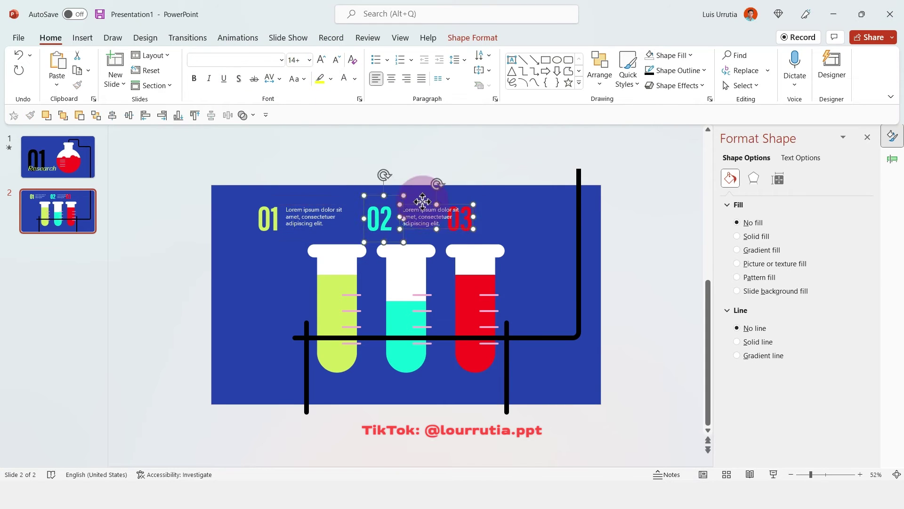
left_click_drag(422, 202, 409, 202)
left_click(424, 209)
left_click_drag(442, 204, 254, 235)
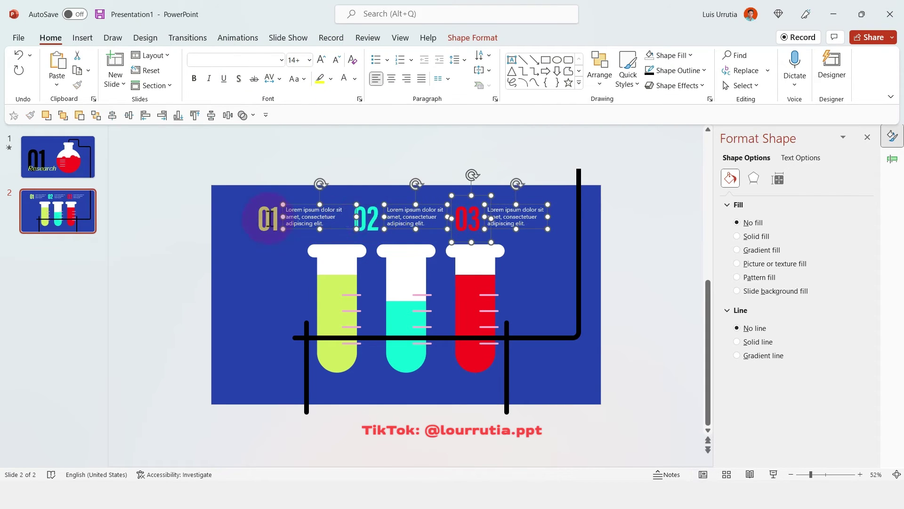
Centre the row of numbers and paragraphs horizontally on the slide as one group, leaving the items ungrouped.
left_click(472, 38)
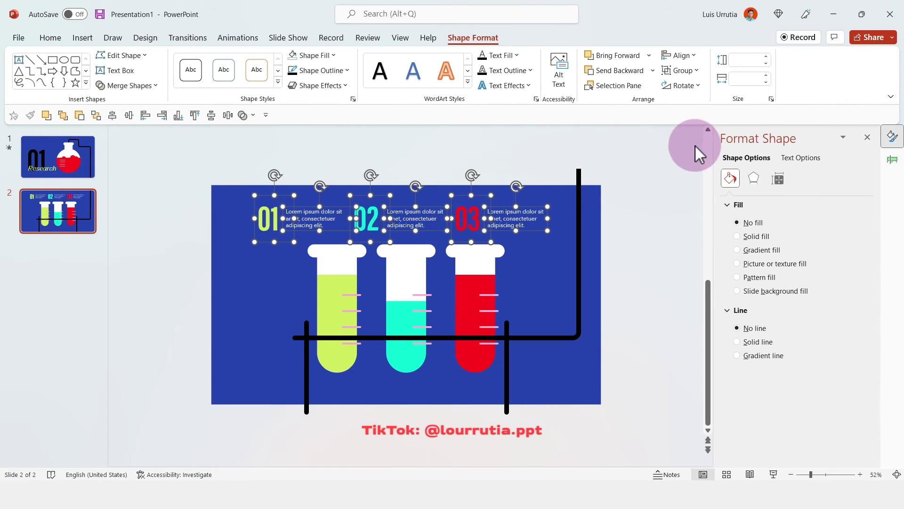
left_click(112, 115)
key("ctrl+shift+g")
left_click(357, 148)
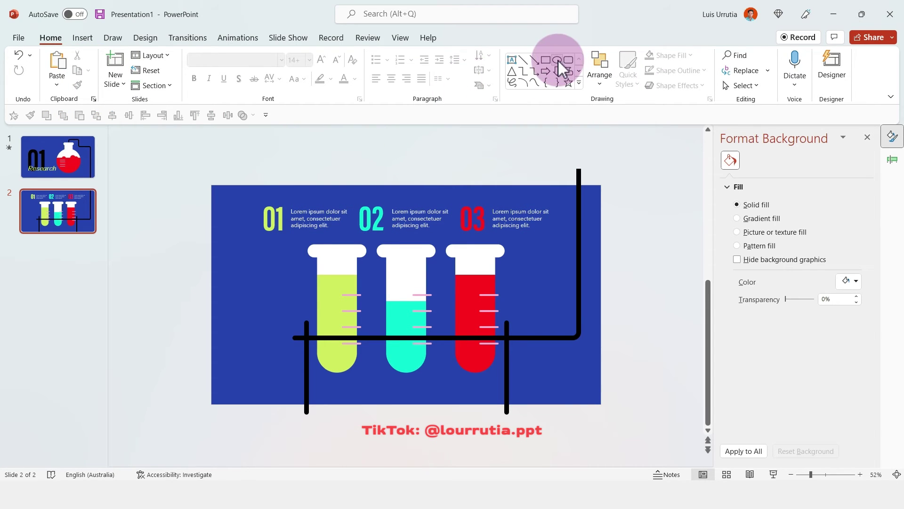
Draw a 2.1 cm circle on the black tube right of the stand, filled white with no outline.
left_click_drag(533, 324, 546, 349)
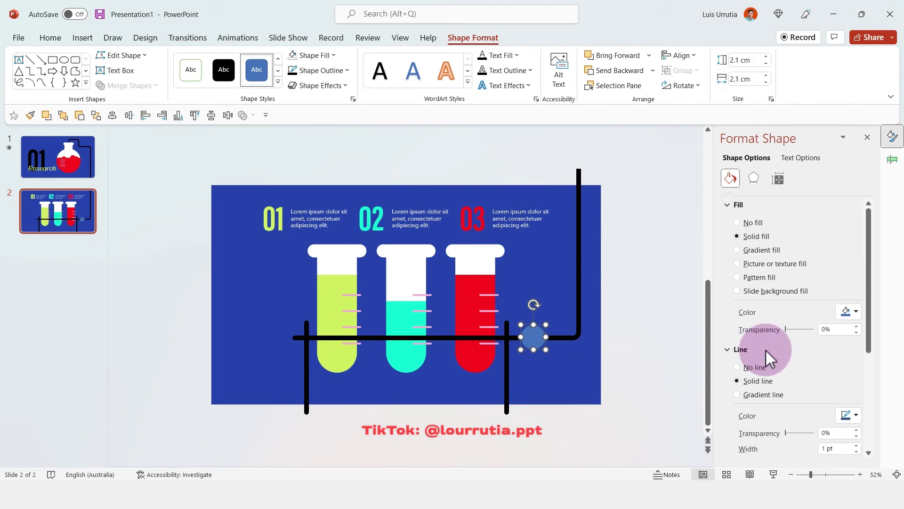
left_click(755, 367)
left_click(850, 312)
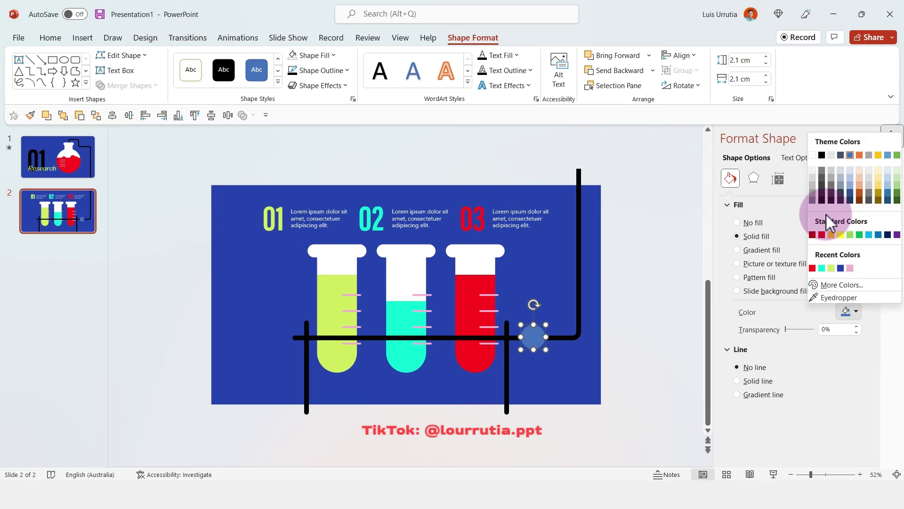
left_click(811, 155)
left_click(598, 171)
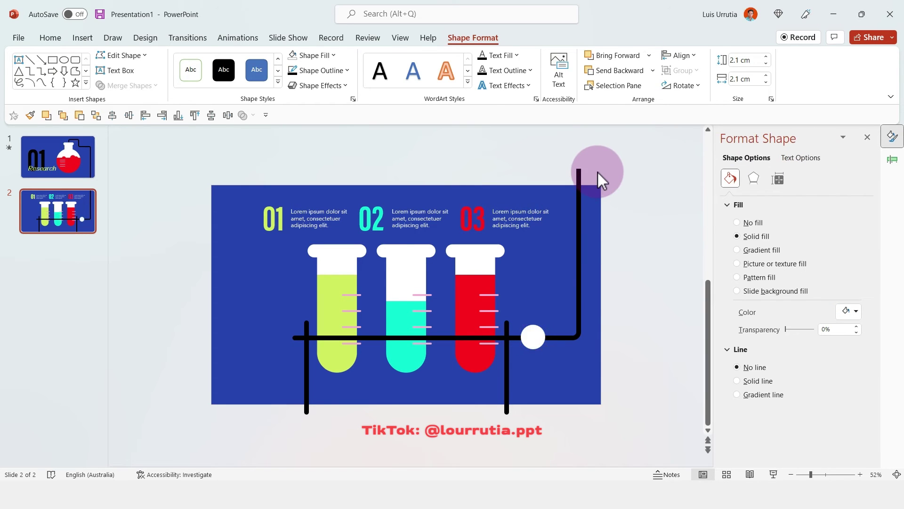
Copy the Fly In animation from slide 1's red liquid to the lime, turquoise and red liquids on slide 2.
scroll(598, 172, "up", 1)
left_click(471, 270)
left_click(471, 43)
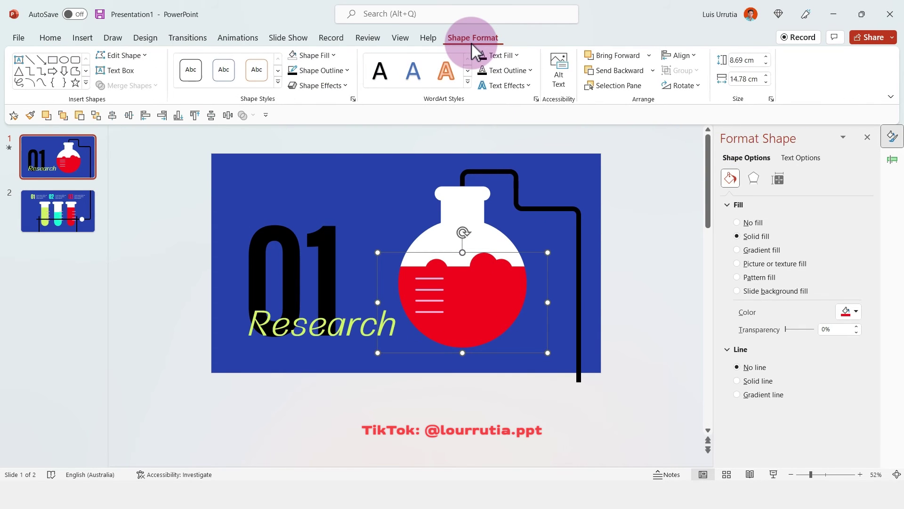
left_click(241, 41)
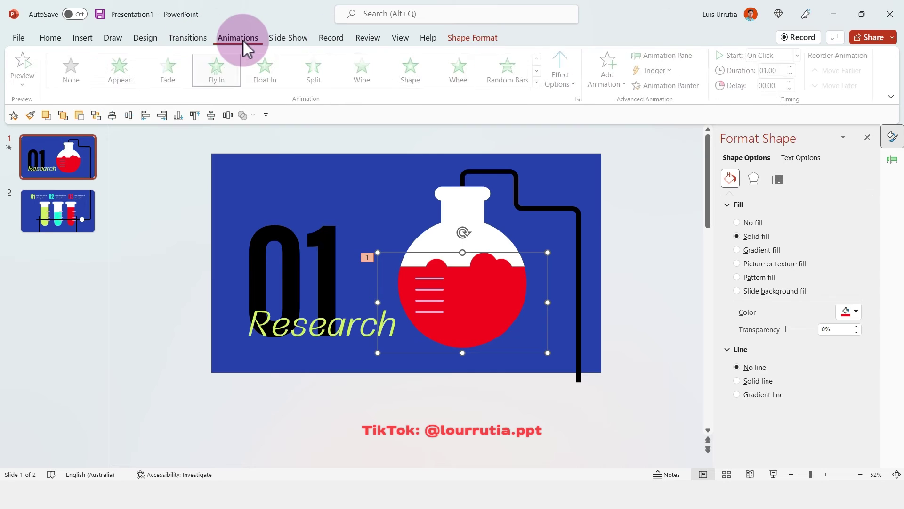
left_click(654, 85)
left_click(78, 226)
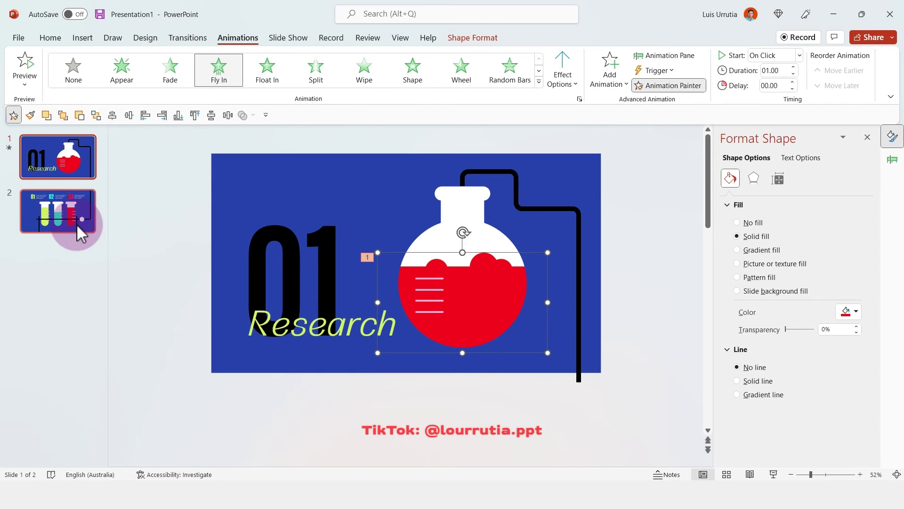
left_click(331, 284)
left_click(399, 320)
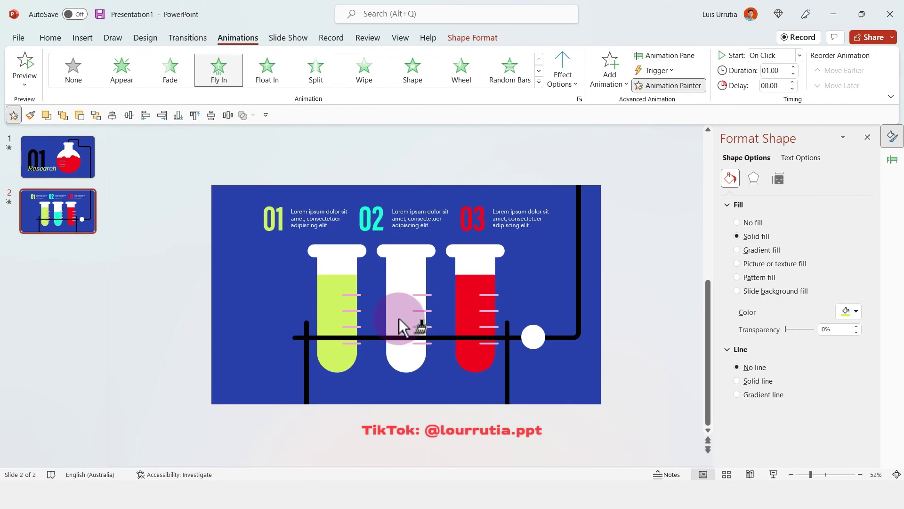
left_click(470, 282)
left_click(650, 187)
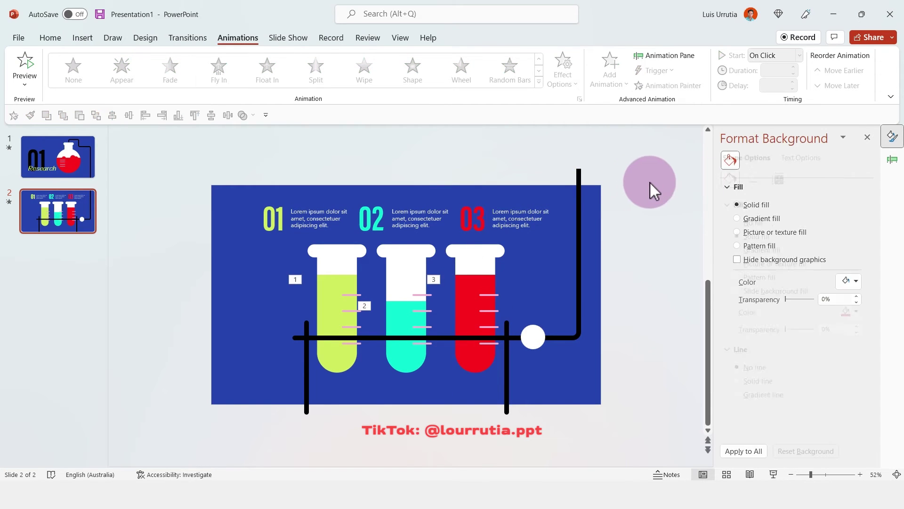
Set all three liquid animations on slide 2 to start With Previous.
left_click(892, 159)
left_click(834, 188)
left_click(801, 178)
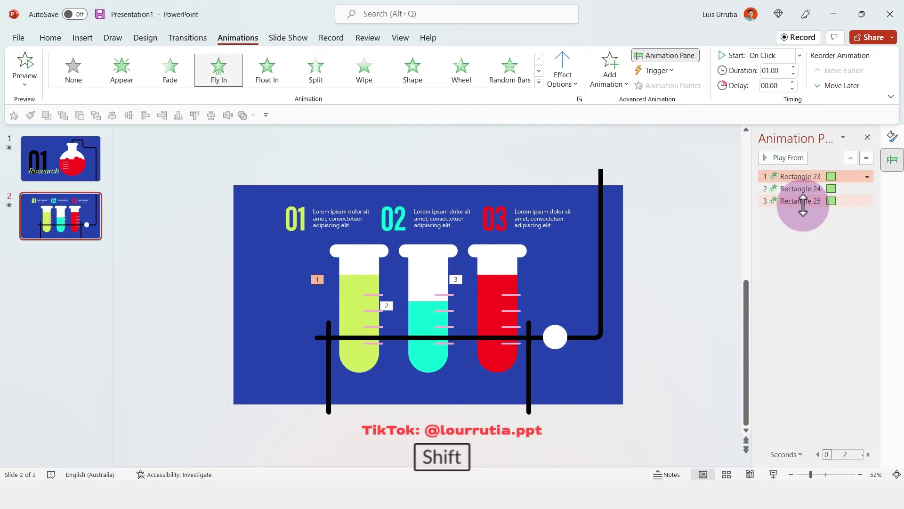
left_click(802, 201, "shift")
right_click(803, 202)
left_click(812, 228)
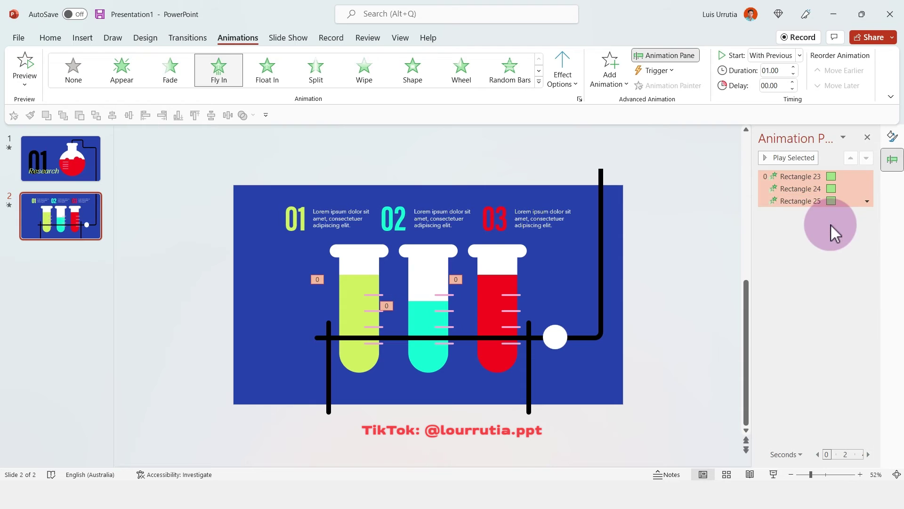
Set the red flask liquid's animation on slide 1 to start With Previous.
left_click(60, 160)
left_click(495, 280)
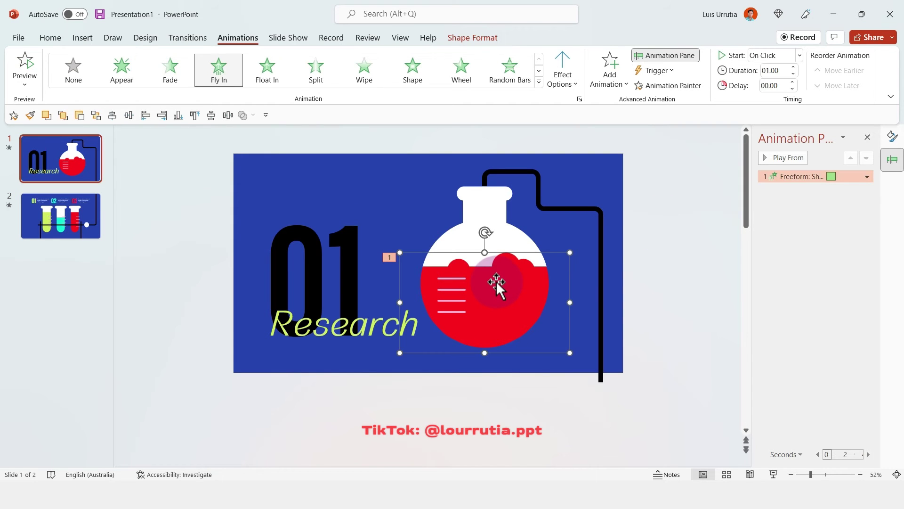
right_click(796, 178)
left_click(825, 203)
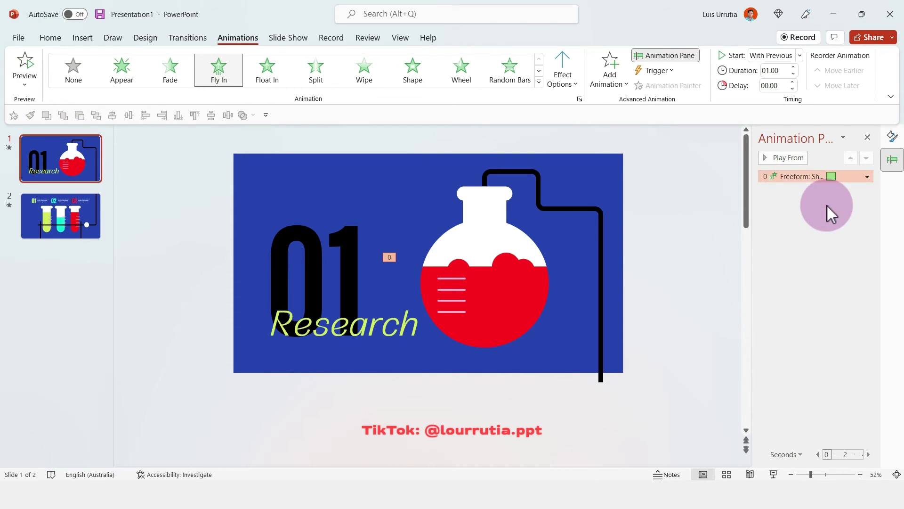
left_click(71, 217)
left_click(353, 278)
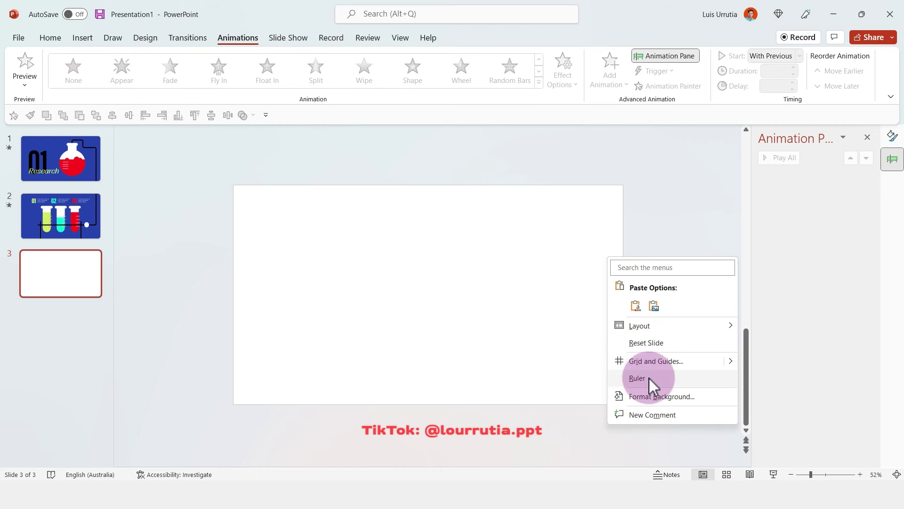
Add a blank third slide and fill its background with the dark blue used on the other slides.
left_click(656, 396)
left_click(857, 282)
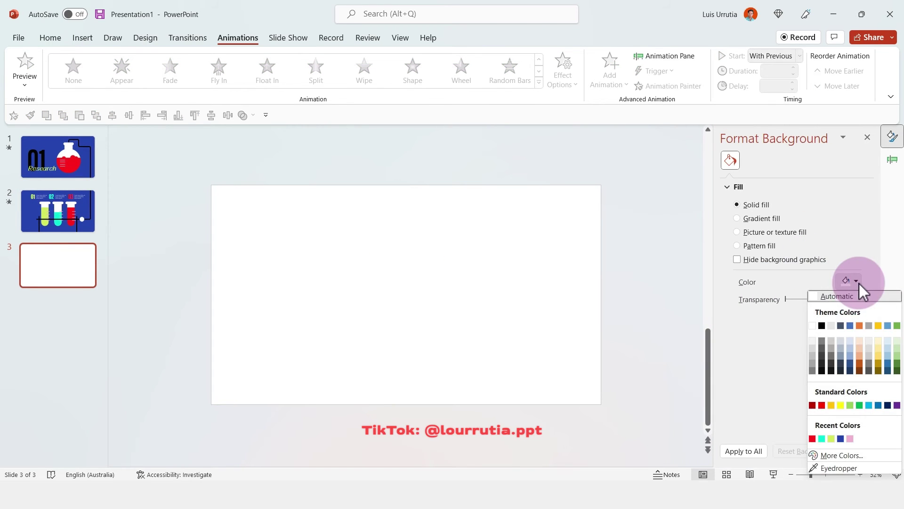
left_click(841, 438)
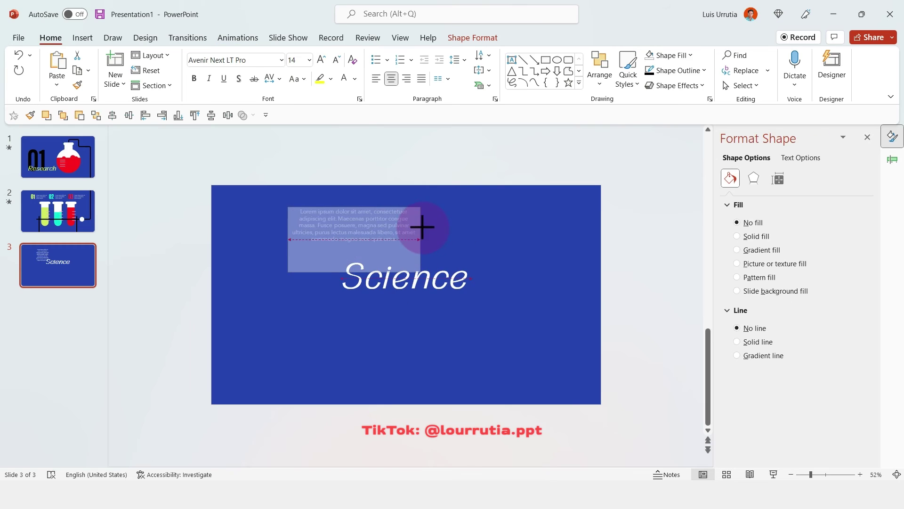
Place the lorem ipsum paragraph beneath the Science title and centre both text boxes on slide 3.
left_click_drag(422, 227, 479, 315)
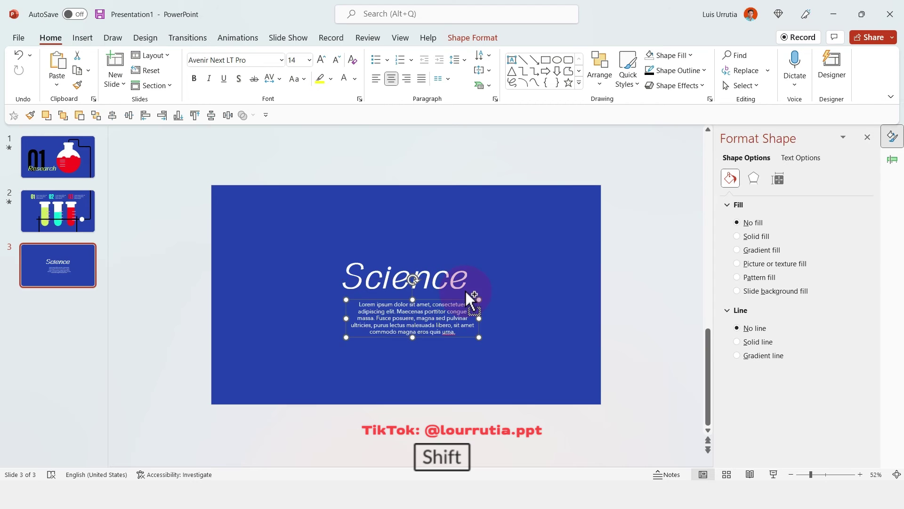
left_click(426, 278, "shift")
left_click(476, 41)
Draw a tall ellipse about 28.88 cm high and 15.57 cm wide over slide 3, extending past its upper and lower edges.
left_click(64, 59)
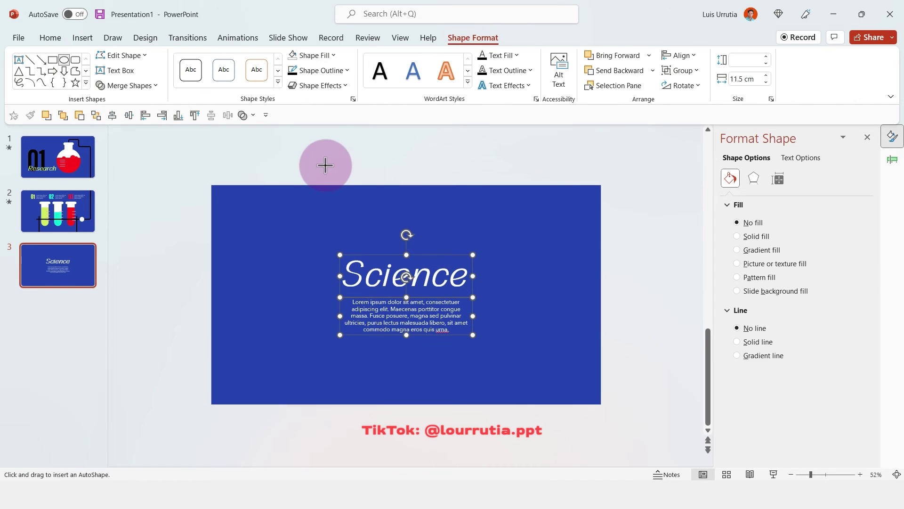
left_click_drag(301, 153, 480, 466)
left_click_drag(479, 153, 478, 129)
Copy the formatting of the black 11.5 pt tube line on slide 1 to the tall ellipse on slide 3 with Format Painter.
left_click(97, 168)
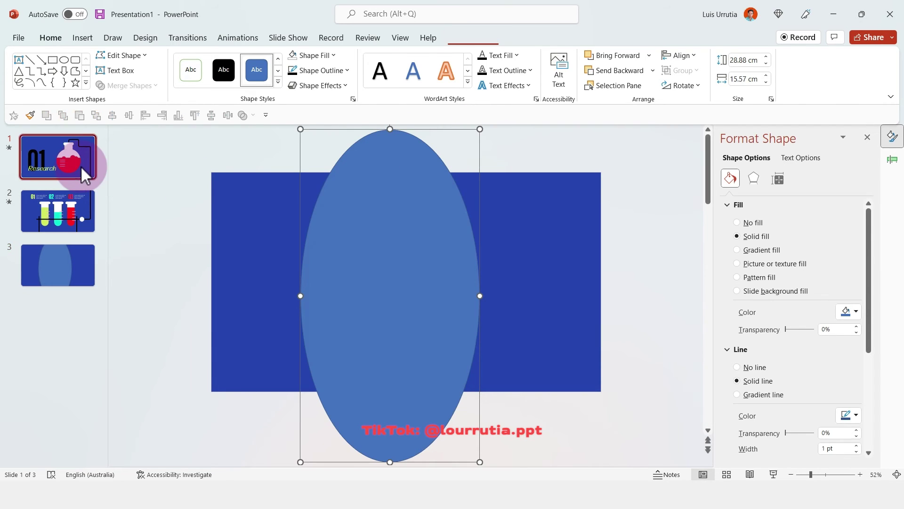
left_click(579, 253)
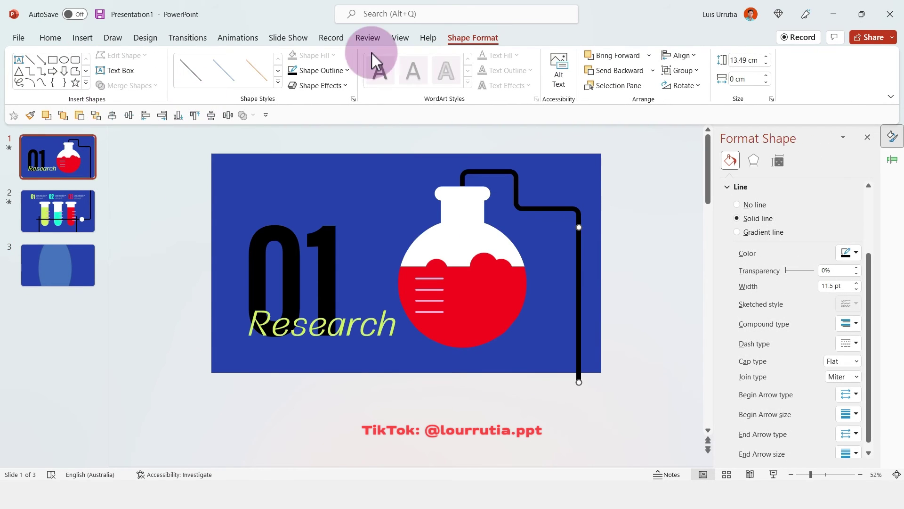
left_click(50, 38)
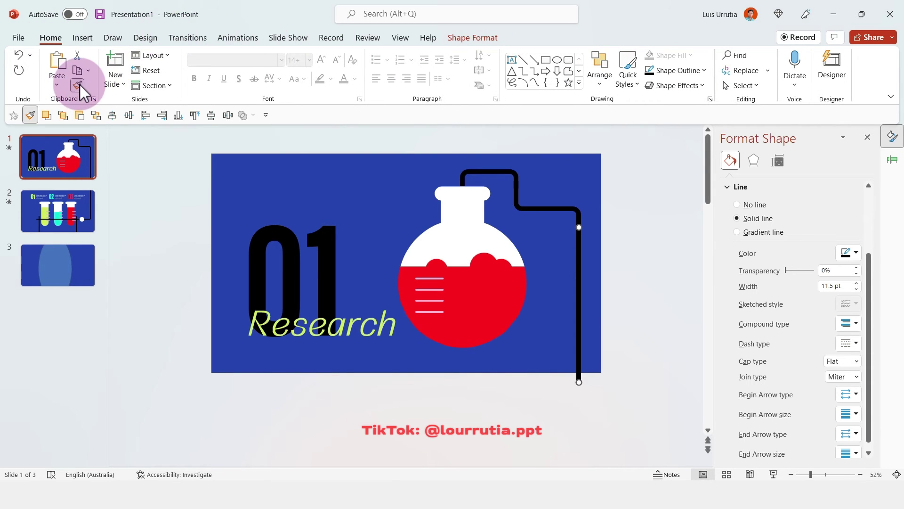
left_click(65, 262)
left_click(404, 199)
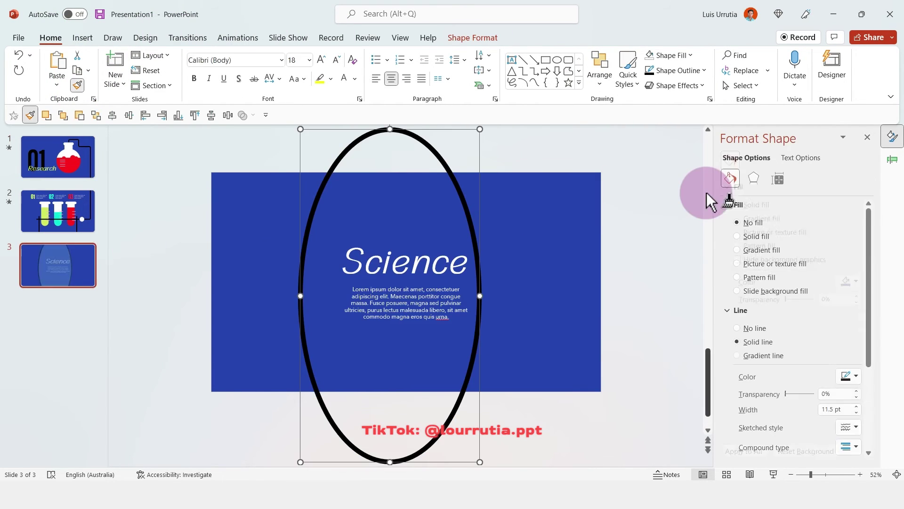
Centre the ellipse horizontally and vertically on the slide and rotate it counterclockwise so its upper end leans left.
scroll(677, 196, "down", 1)
left_click(677, 196)
left_click(434, 152)
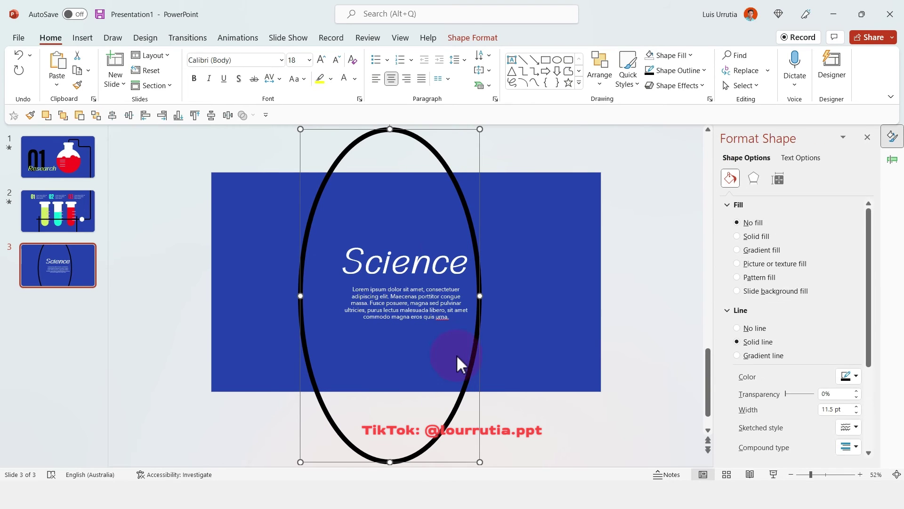
left_click(498, 38)
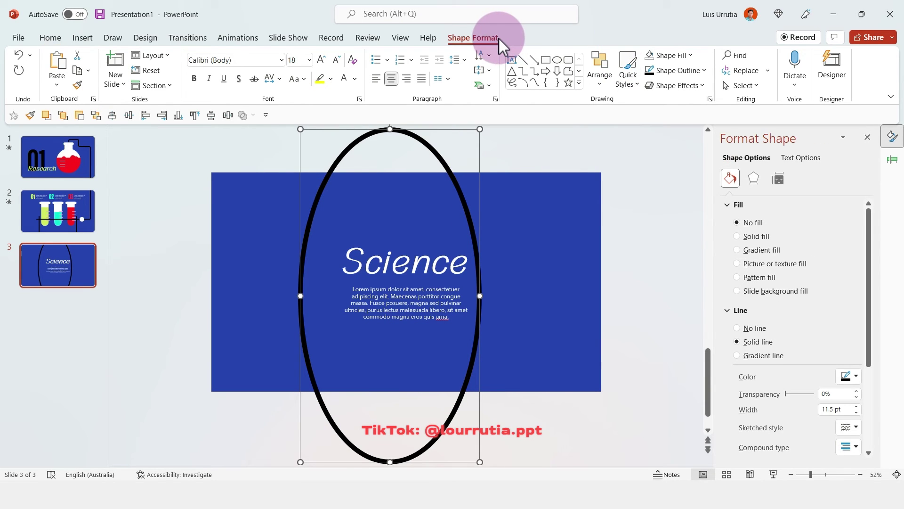
left_click(681, 56)
left_click(702, 88)
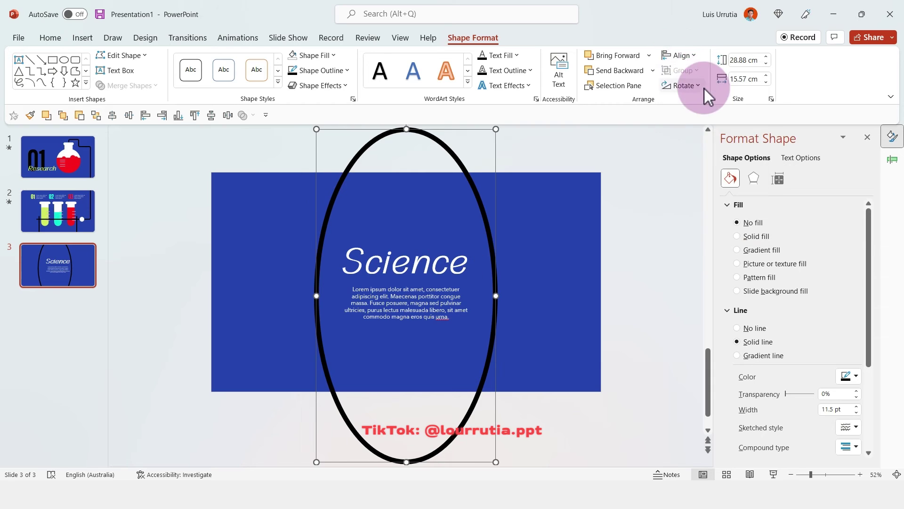
left_click(671, 56)
left_click(707, 140)
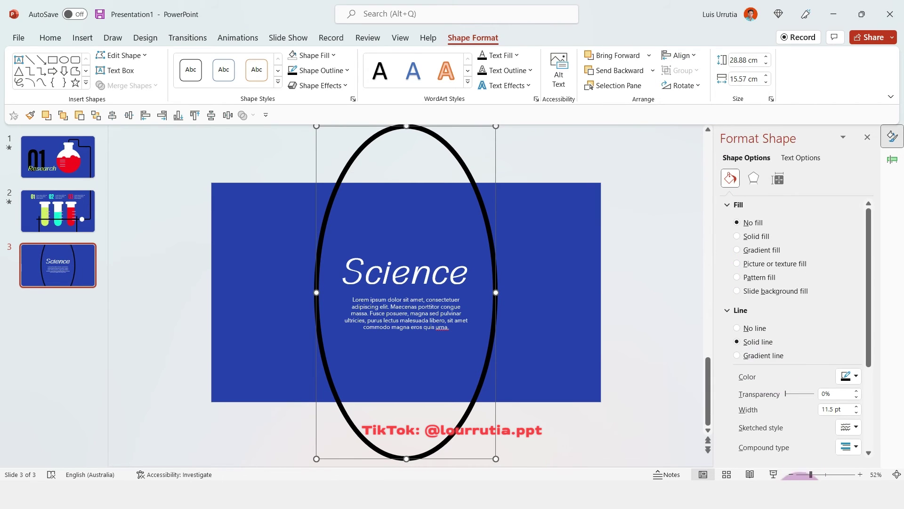
left_click_drag(810, 474, 808, 474)
left_click_drag(405, 140, 332, 167)
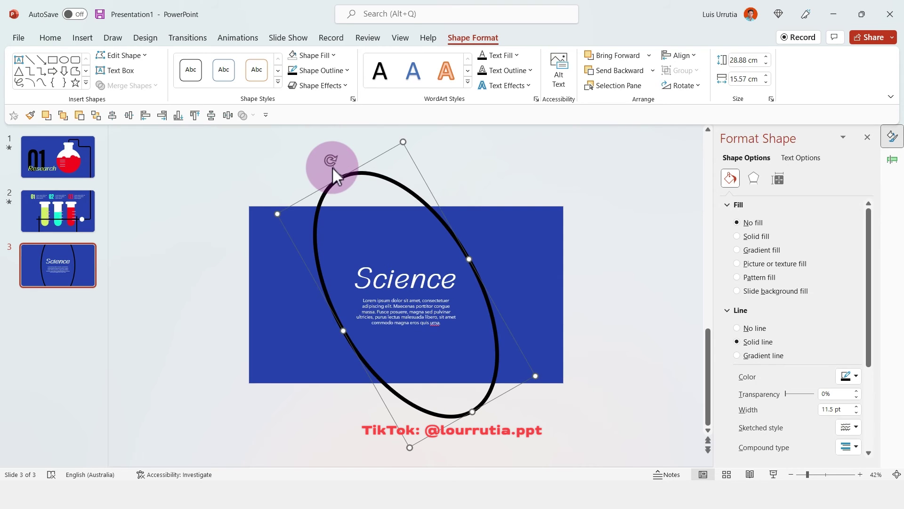
Duplicate the tilted ellipse, flip the copy horizontally and centre it both ways on the slide to cross the original.
key("ctrl+v")
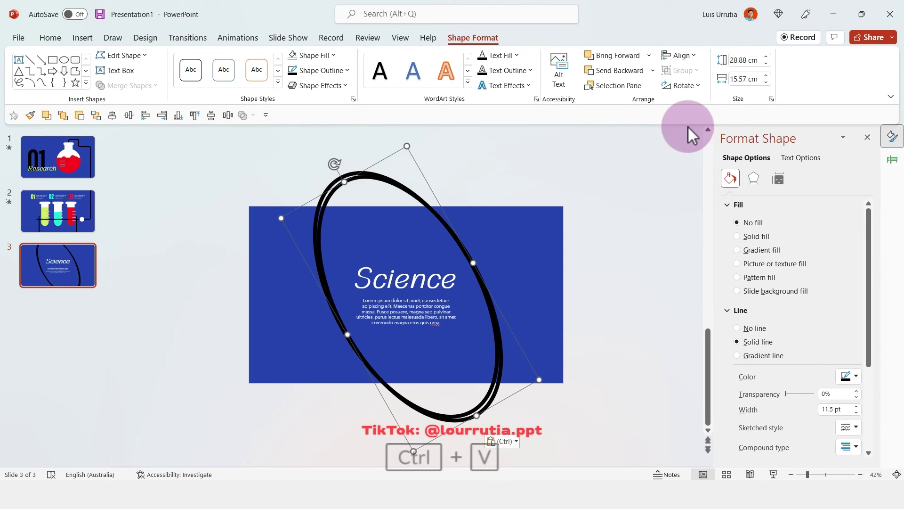
left_click(681, 85)
left_click(701, 150)
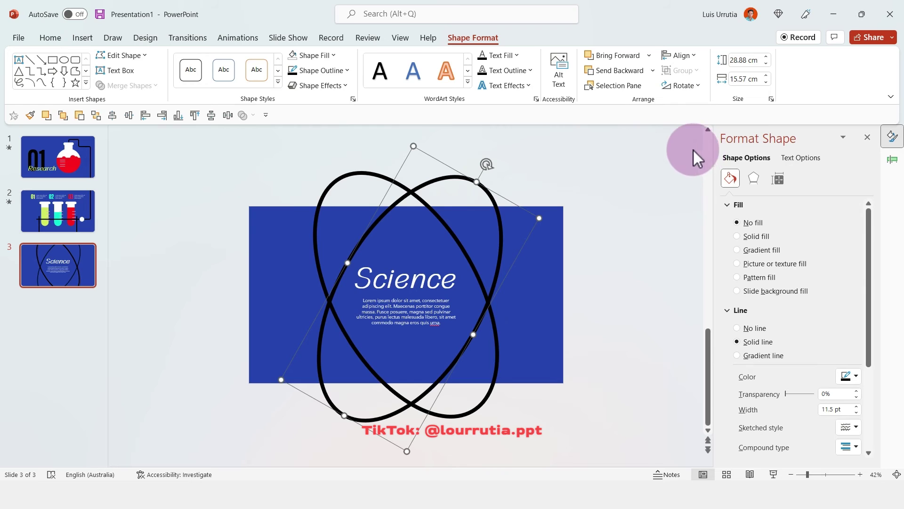
left_click(680, 55)
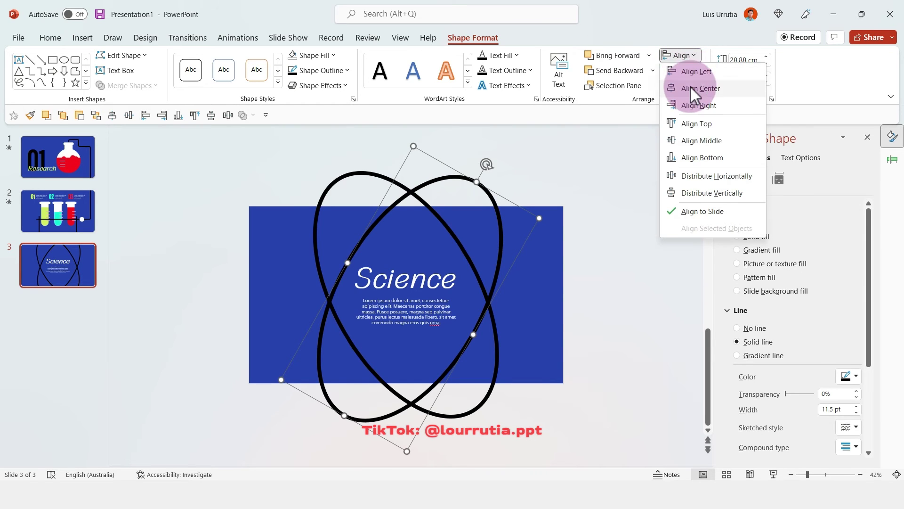
left_click(690, 86)
left_click(683, 55)
left_click(694, 141)
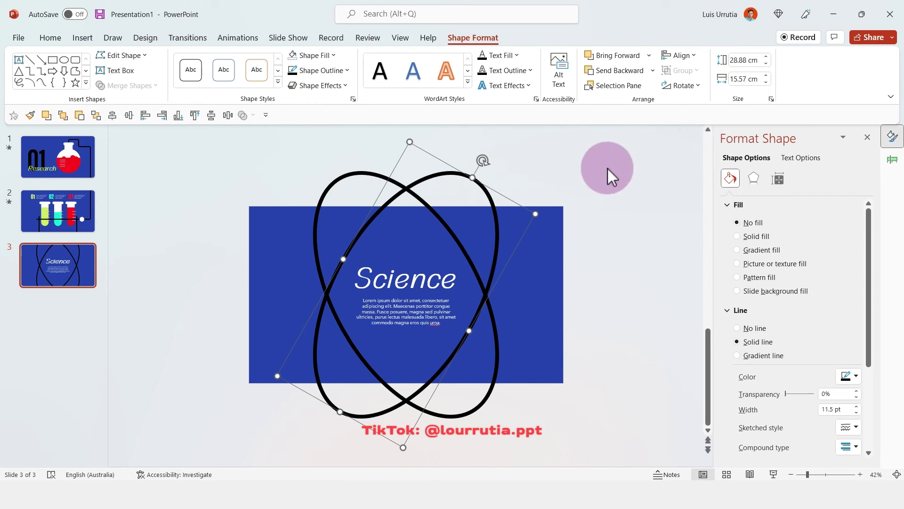
Add a third copy of the ellipse, rotate it until it lies nearly horizontal and centre it both ways on the slide.
key("ctrl+v")
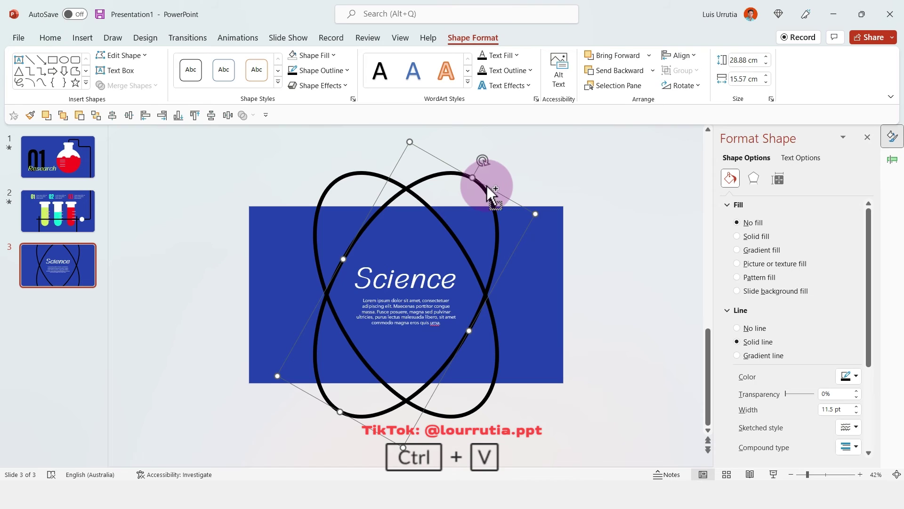
left_click_drag(484, 158, 563, 286)
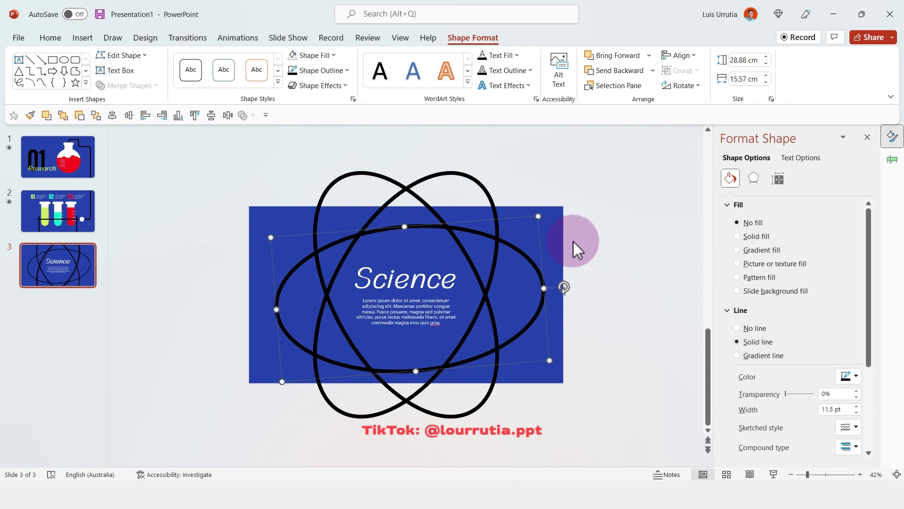
left_click(676, 55)
left_click(691, 89)
left_click(688, 56)
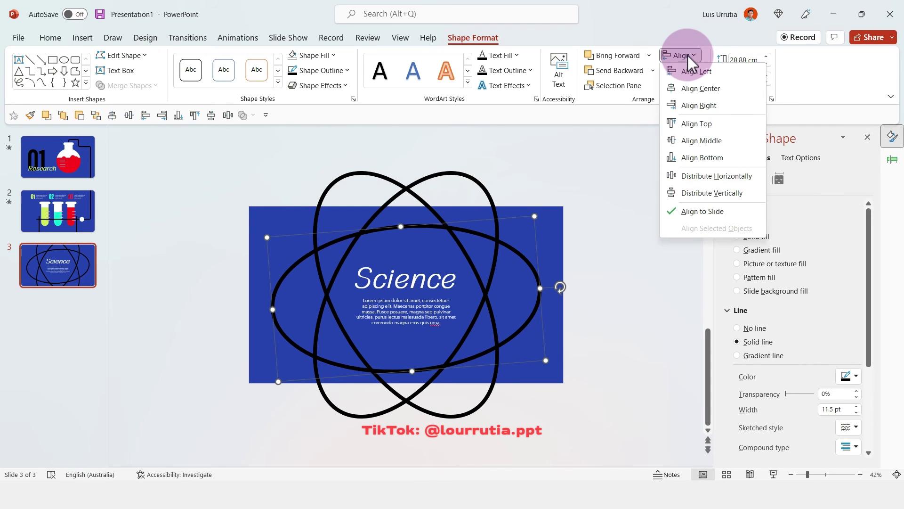
left_click(701, 143)
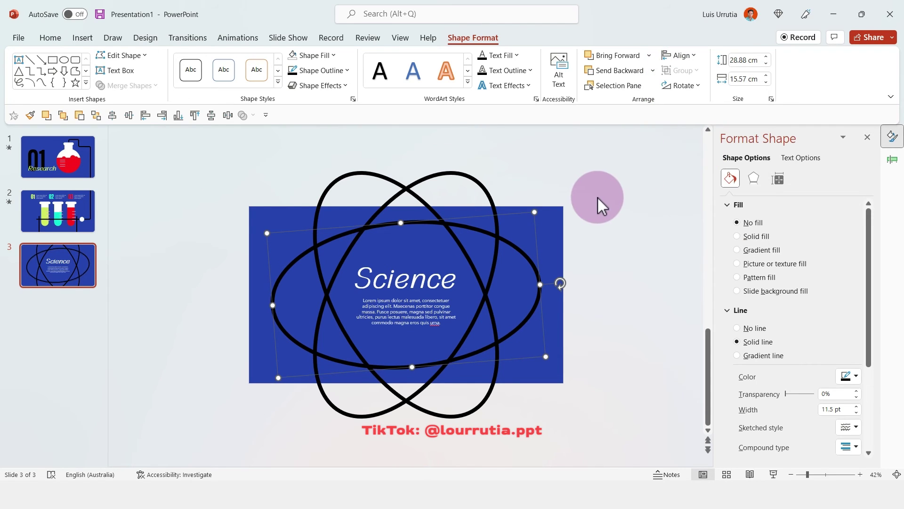
Start a small circle on the horizontal ellipse's upper edge and scale the three ellipses down together to about 26.81 by 14.45 cm.
left_click(597, 198)
left_click_drag(807, 474, 814, 473)
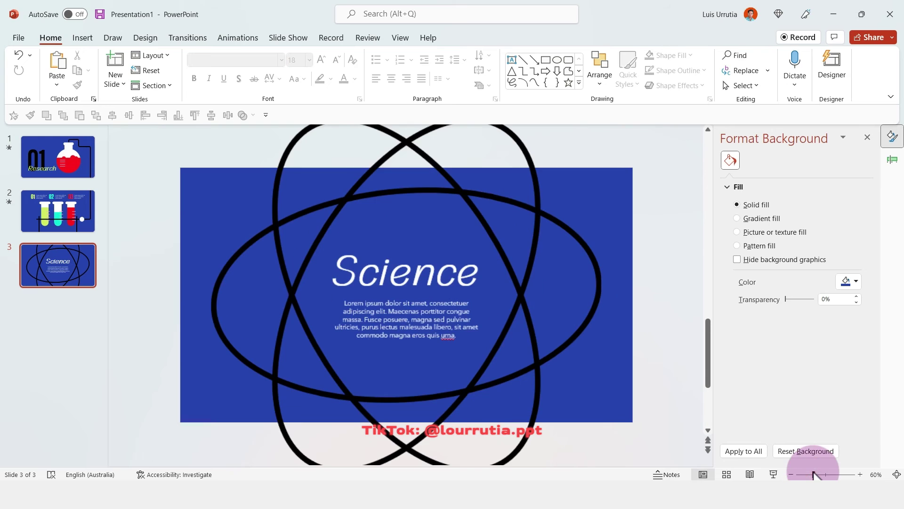
left_click(556, 61)
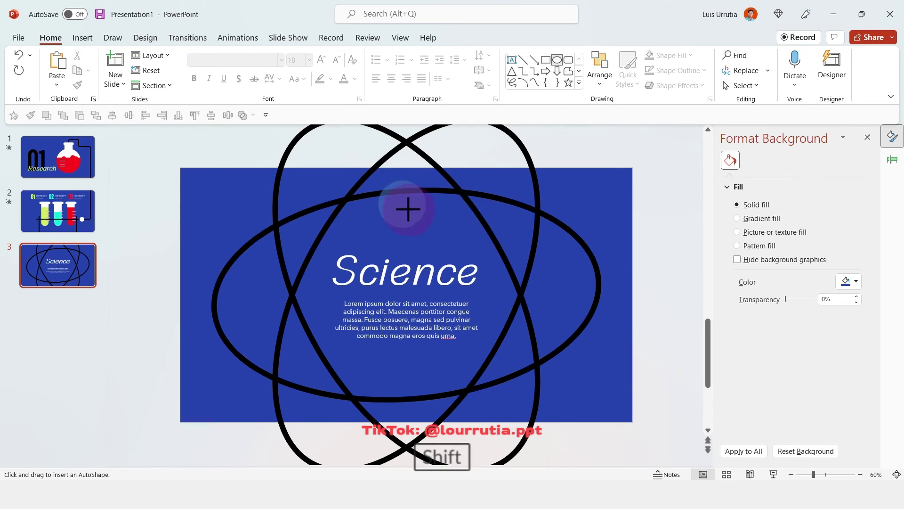
left_click_drag(408, 209, 408, 204)
left_click(582, 245)
left_click(522, 148, "shift")
left_click(535, 372, "shift")
left_click_drag(606, 382, 592, 375)
Place outline-free lime, red and white circles on the orbits, and copy the red one to the right end of the horizontal ellipse.
mouse_move(408, 185)
left_mouse_down()
mouse_move(539, 408)
mouse_move(530, 395)
mouse_move(244, 416)
mouse_move(285, 416)
left_mouse_up()
left_click(737, 367)
left_click(855, 311)
left_click(816, 267)
left_click(856, 312)
left_click(816, 156)
left_click_drag(294, 407, 567, 265)
left_click(856, 311)
left_click(825, 267)
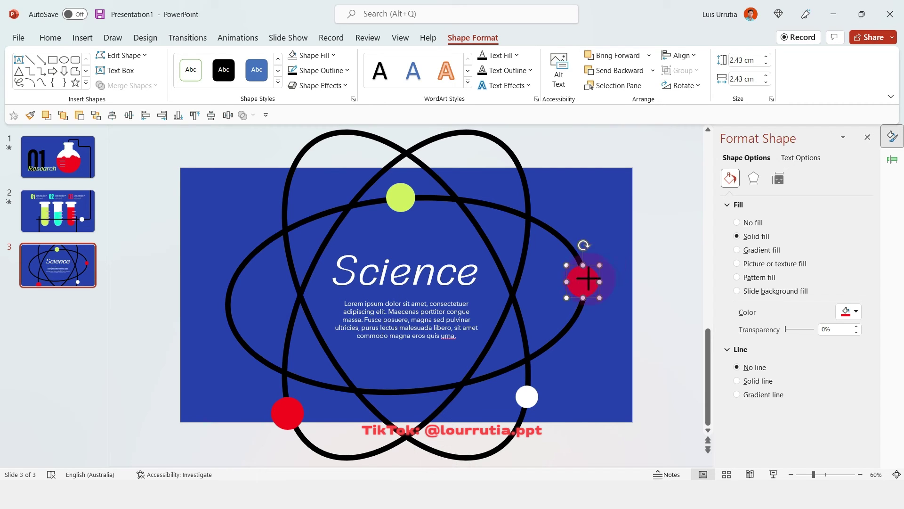
Fill the circle at the right end of the horizontal ellipse with the recently used pink.
left_click(585, 282, "shift")
left_click(853, 312)
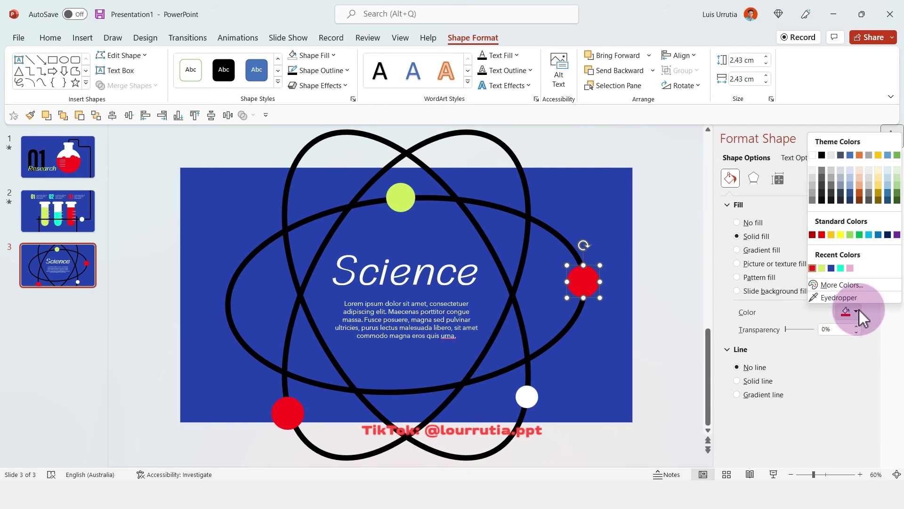
left_click(850, 268)
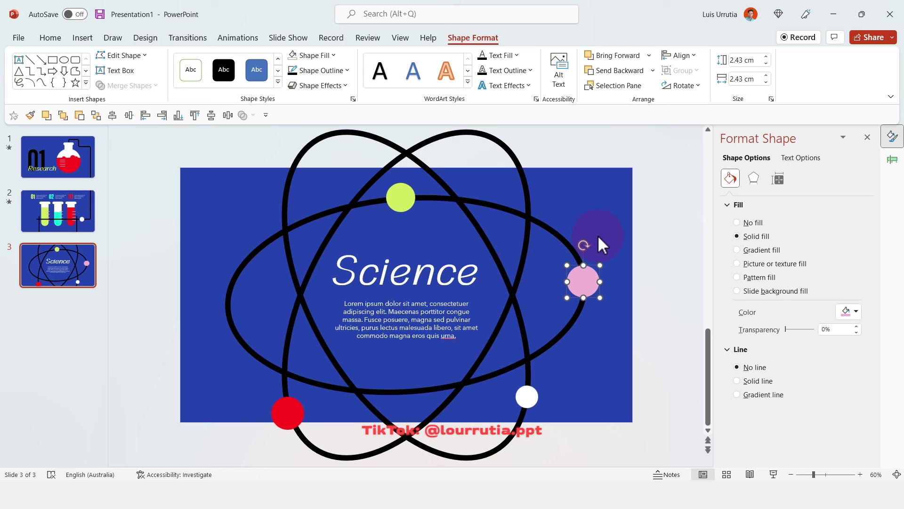
Group each ellipse with its circles: pink and lime with the horizontal one, white with the left-leaning one, red with the right-leaning one.
left_click(546, 224, "shift")
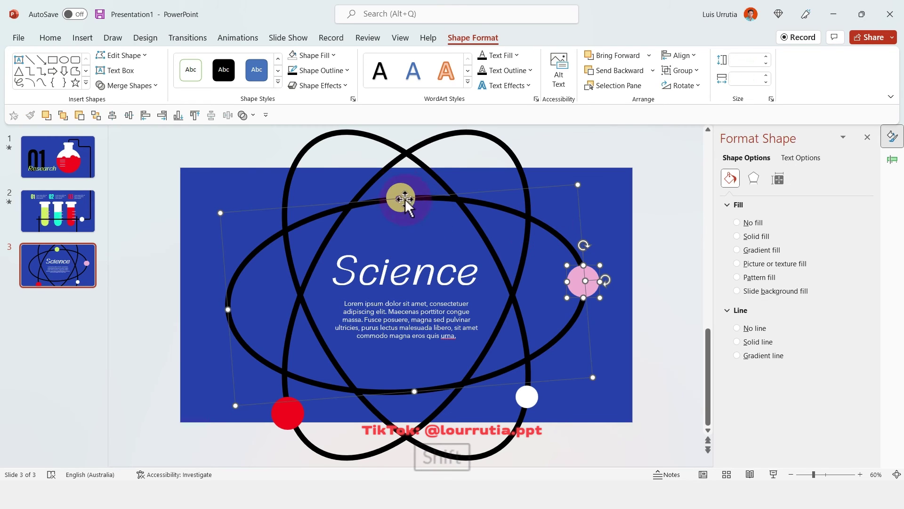
key("ctrl+g")
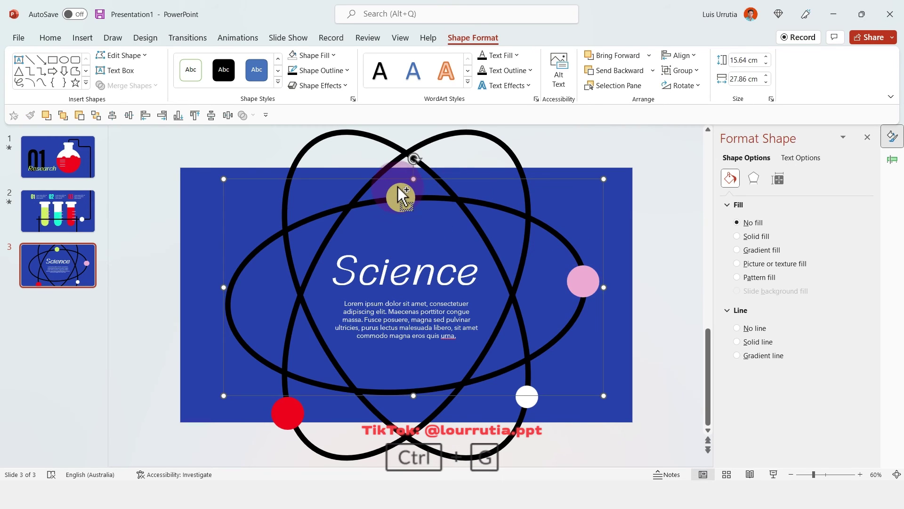
left_click(528, 397)
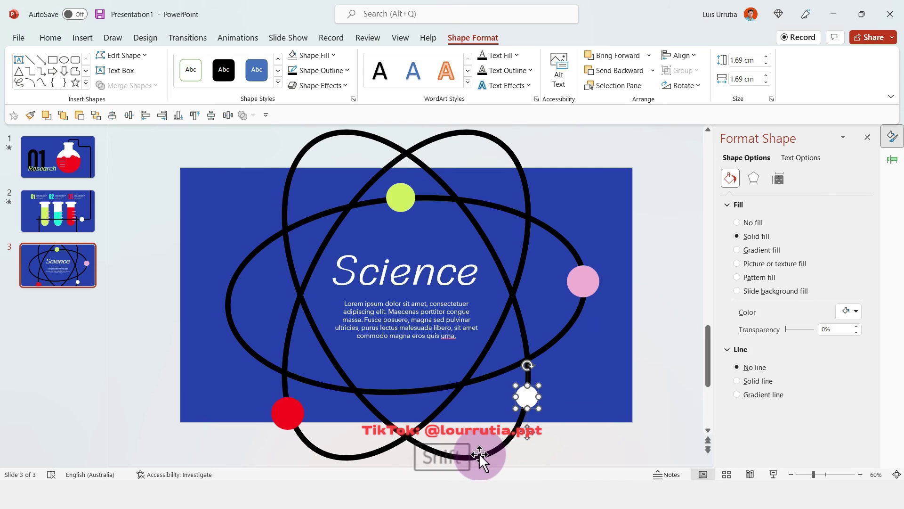
left_click(479, 453, "shift")
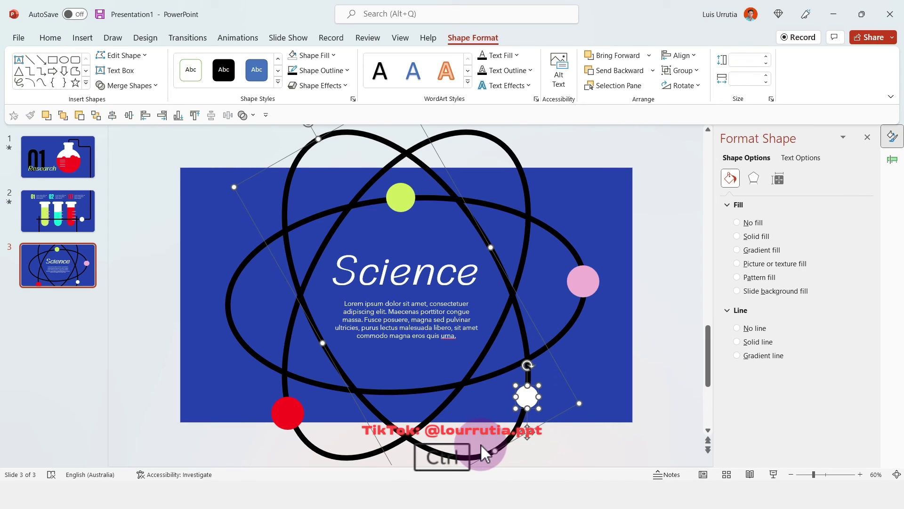
key("ctrl+g")
left_click(515, 160)
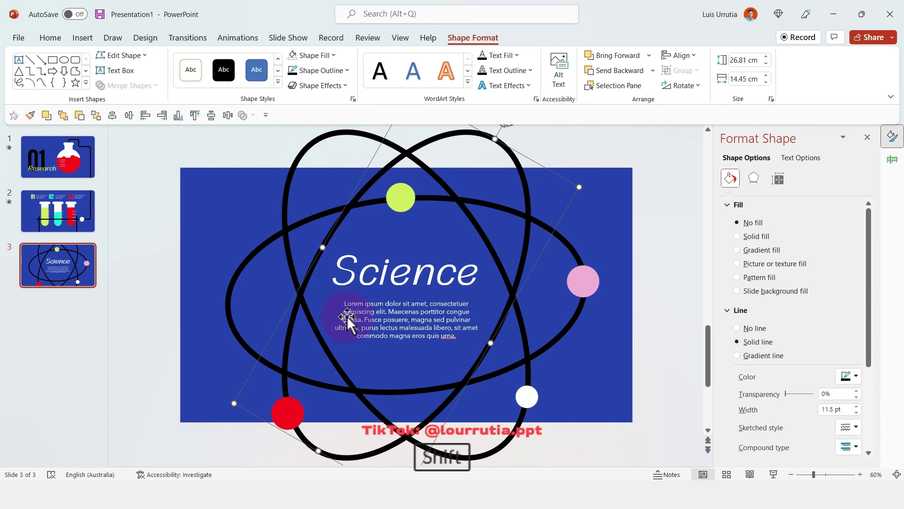
left_click(296, 414, "shift")
key("ctrl+g")
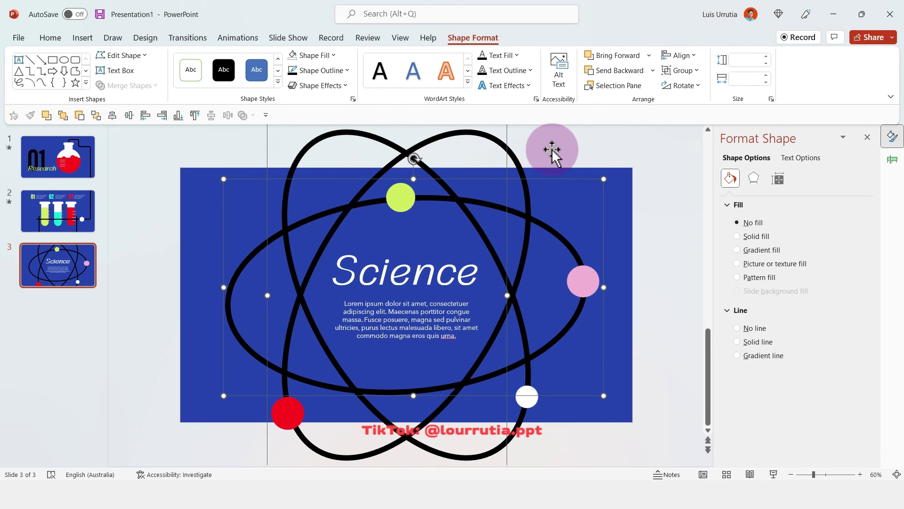
Apply the Spin emphasis animation to the horizontal orbit group and the orbit group with the red circle.
left_click(498, 144)
left_click(498, 143)
left_click(522, 178)
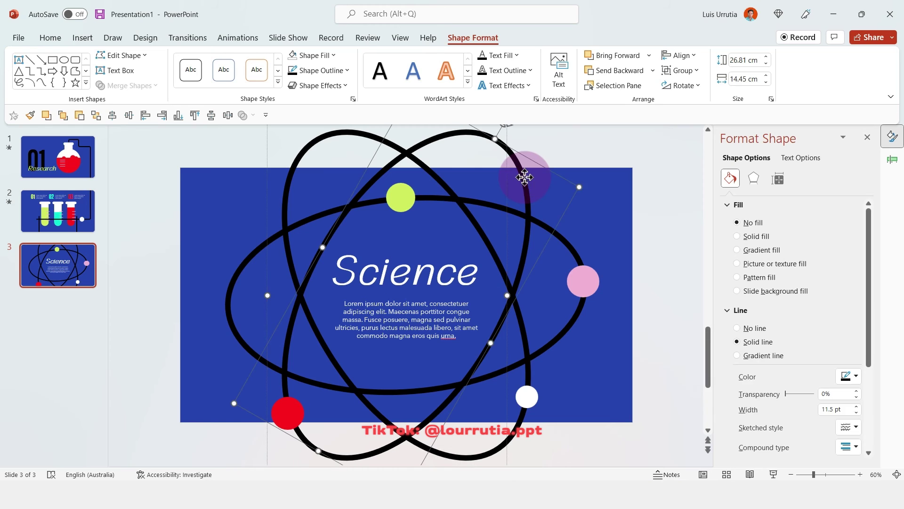
left_click(580, 263)
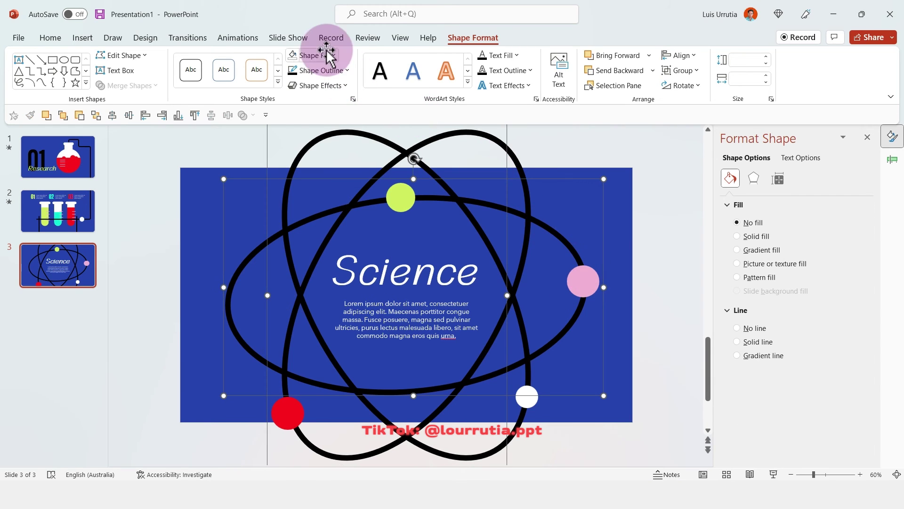
left_click(228, 41)
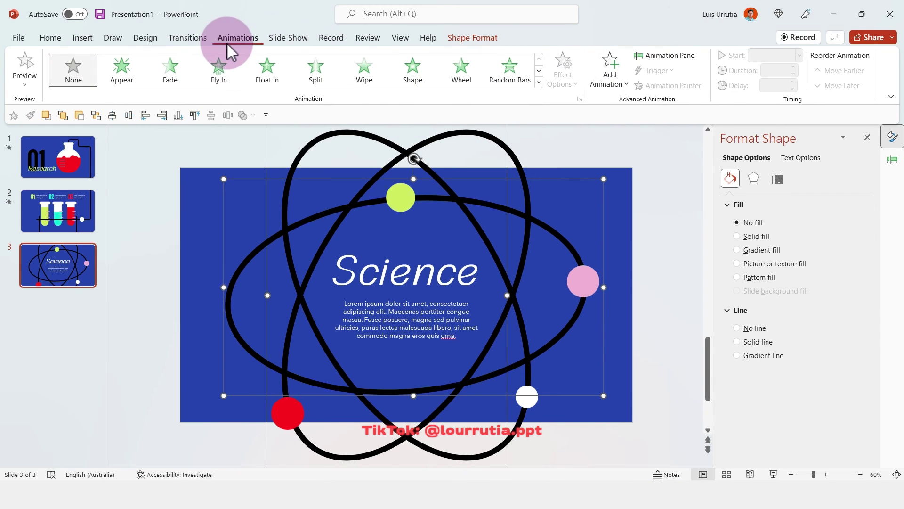
left_click(538, 82)
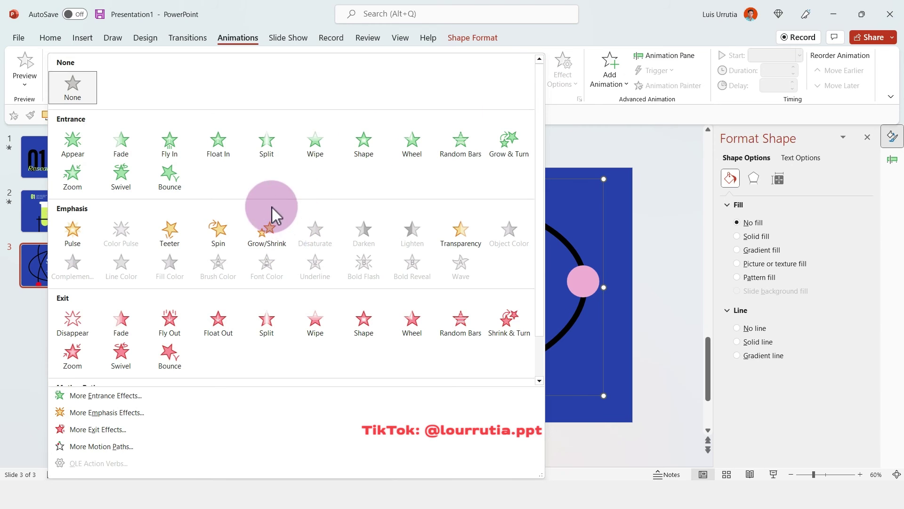
left_click(216, 233)
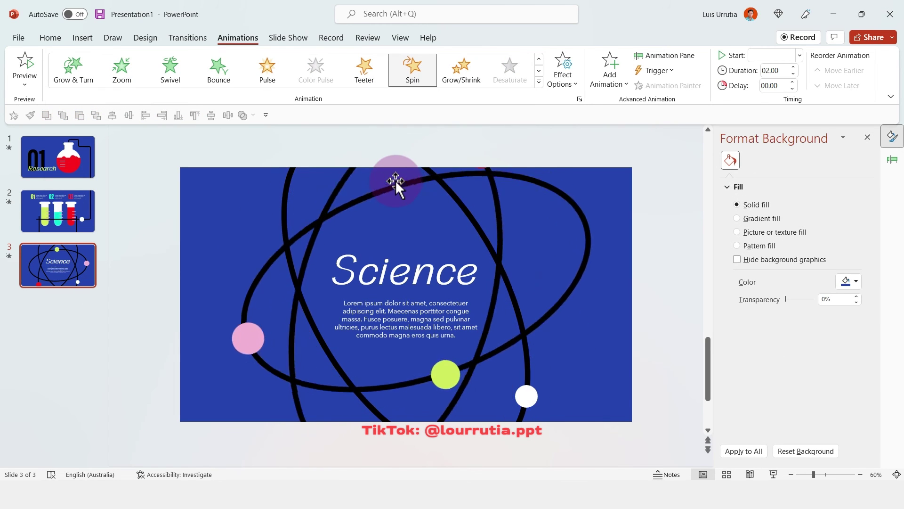
Apply the Spin emphasis animation to the left-leaning orbit group with the white circle.
left_click(524, 372)
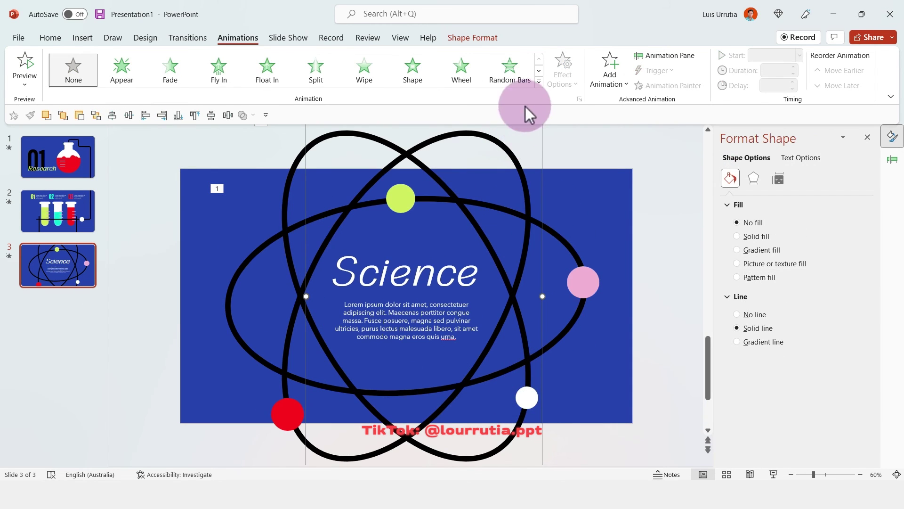
left_click(539, 82)
left_click(214, 234)
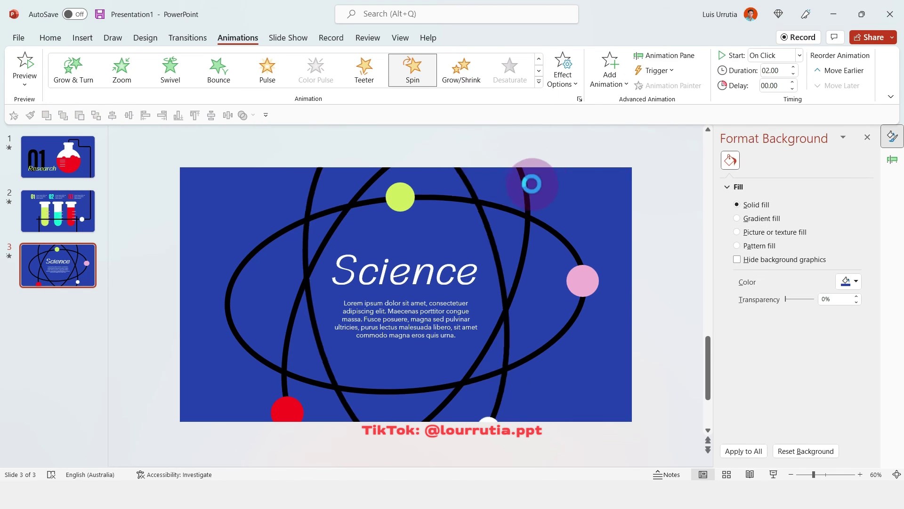
Show the animation list and set all three orbit Spin animations to start With Previous.
left_click(885, 161)
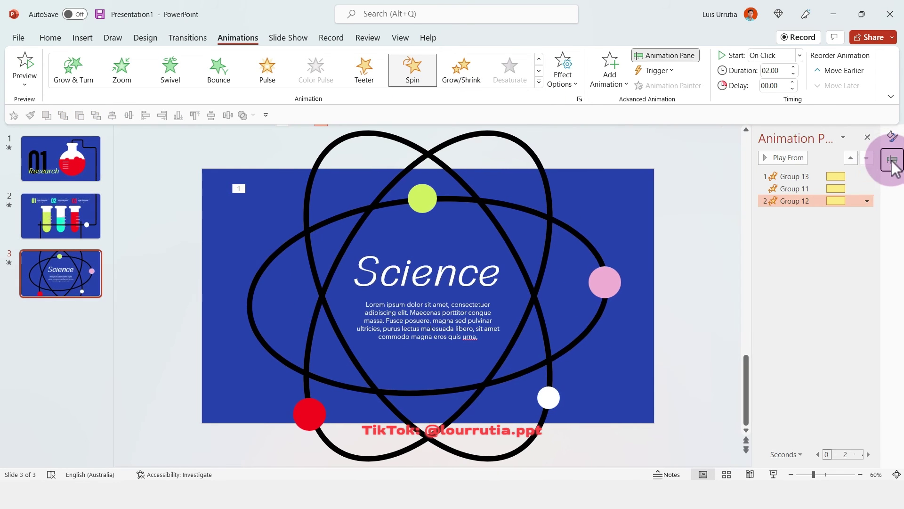
left_click(822, 256)
left_click(801, 177, "shift")
right_click(801, 182)
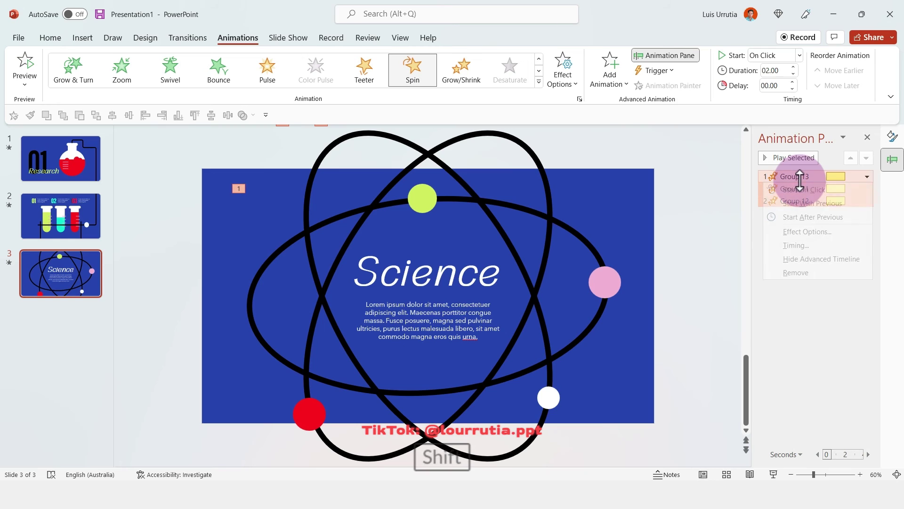
left_click(800, 204)
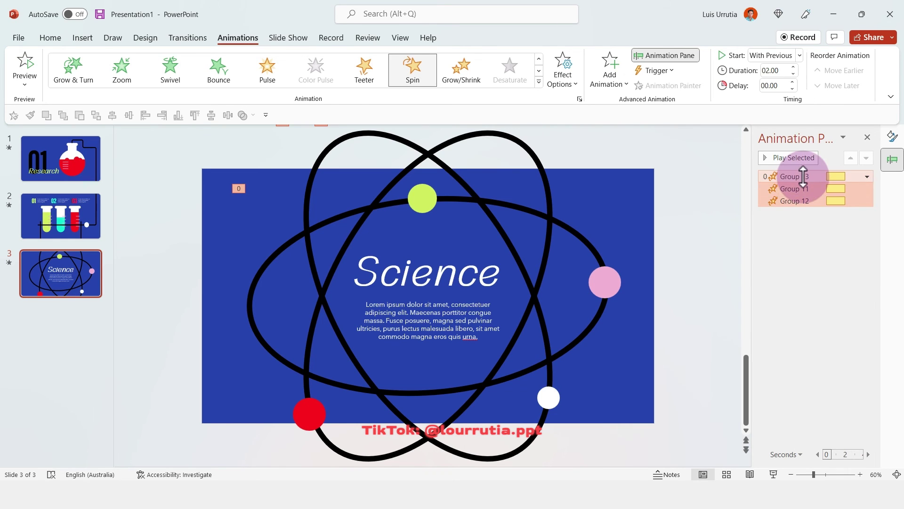
Set all three orbit Spin animations to a custom 15° clockwise amount with a 2-second smooth end.
right_click(803, 178)
left_click(808, 231)
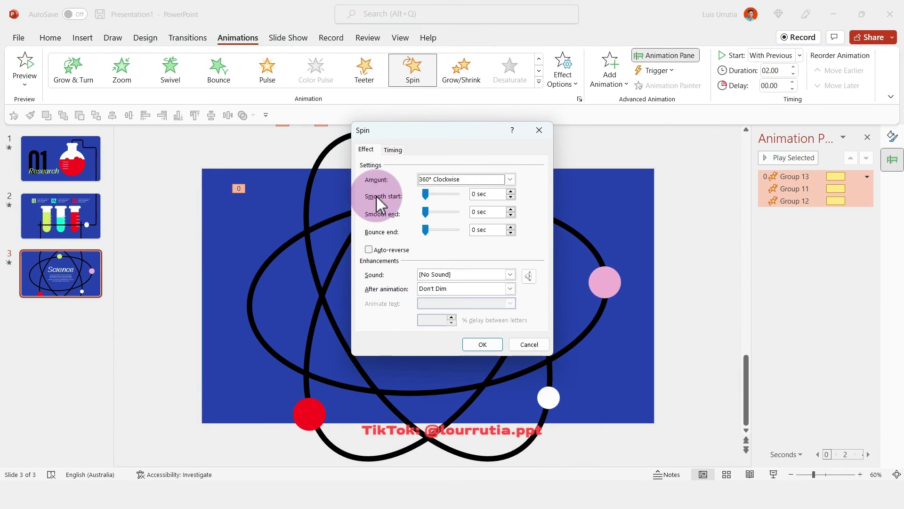
left_click(391, 150)
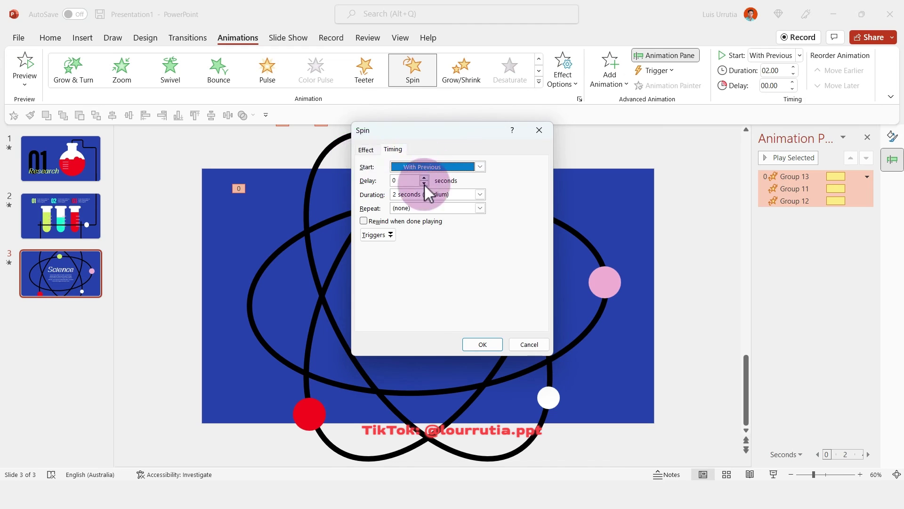
left_click(368, 154)
left_click(511, 179)
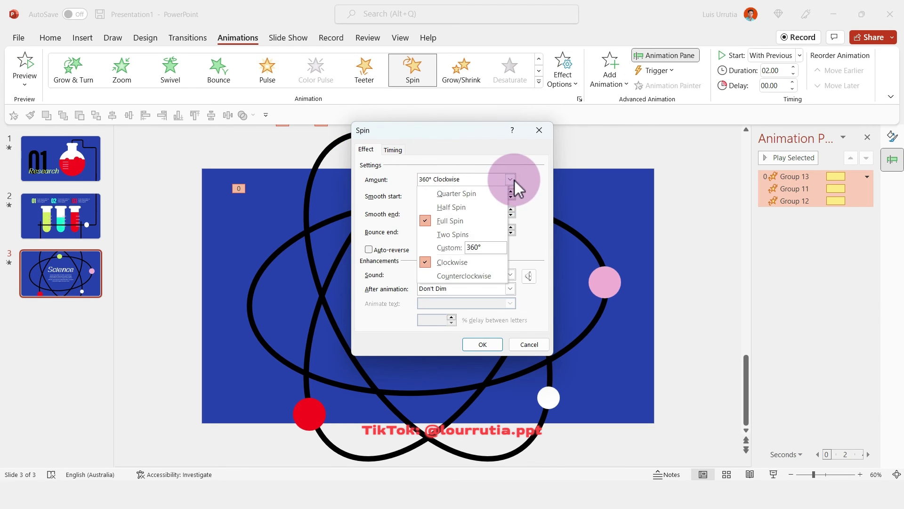
left_click(490, 247)
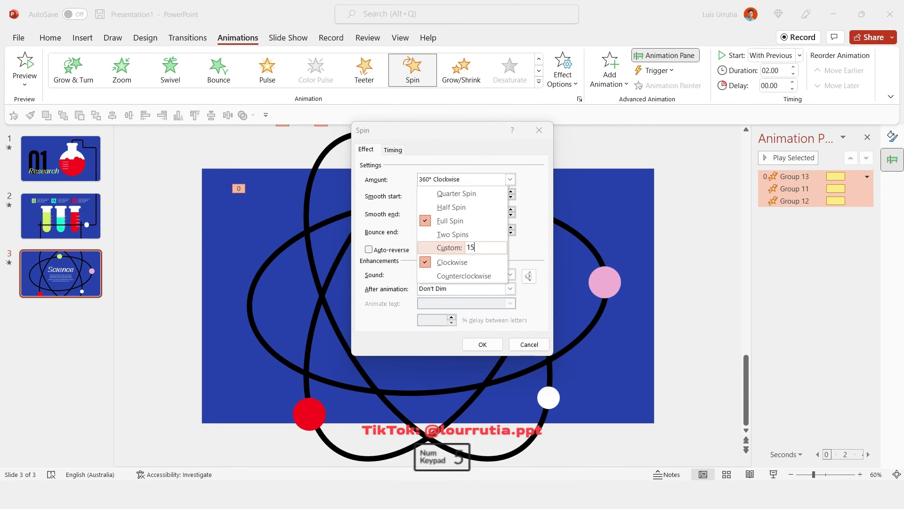
left_click(219, 192)
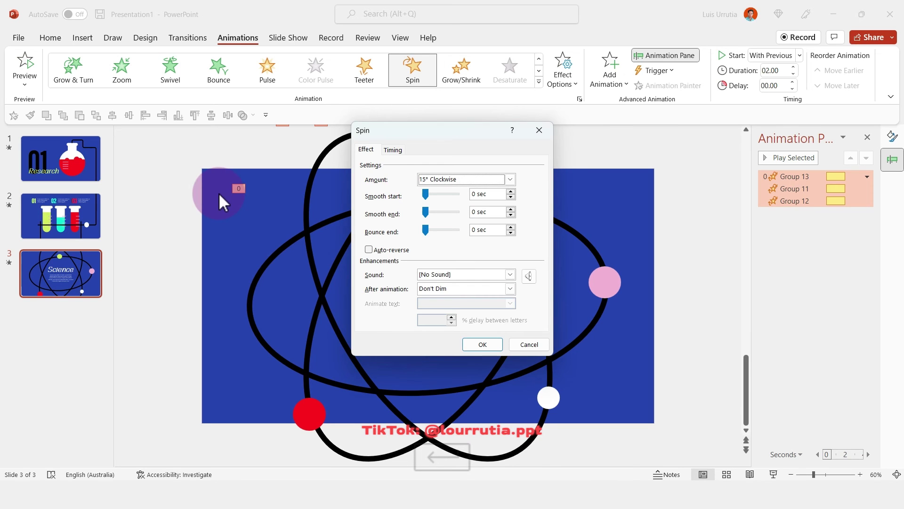
left_click(482, 342)
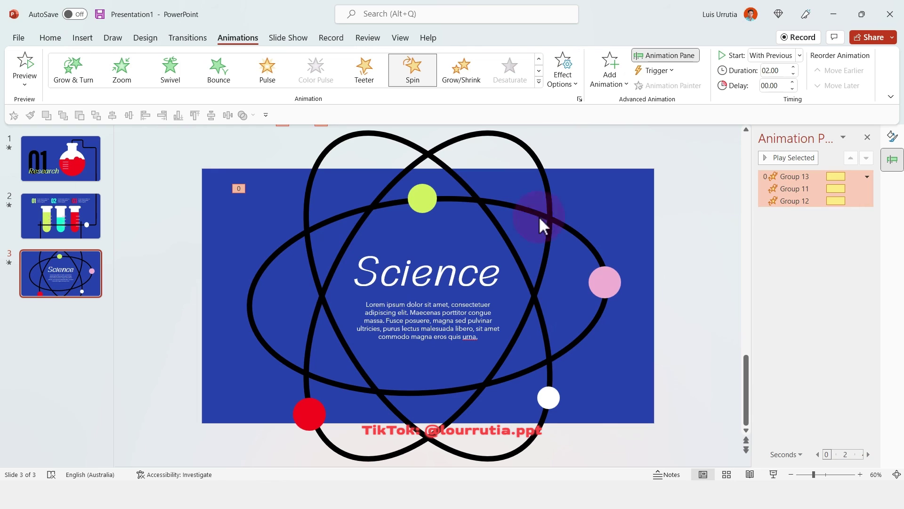
Change the Spin of the left-leaning orbit group with the white circle to counterclockwise.
left_click(402, 144)
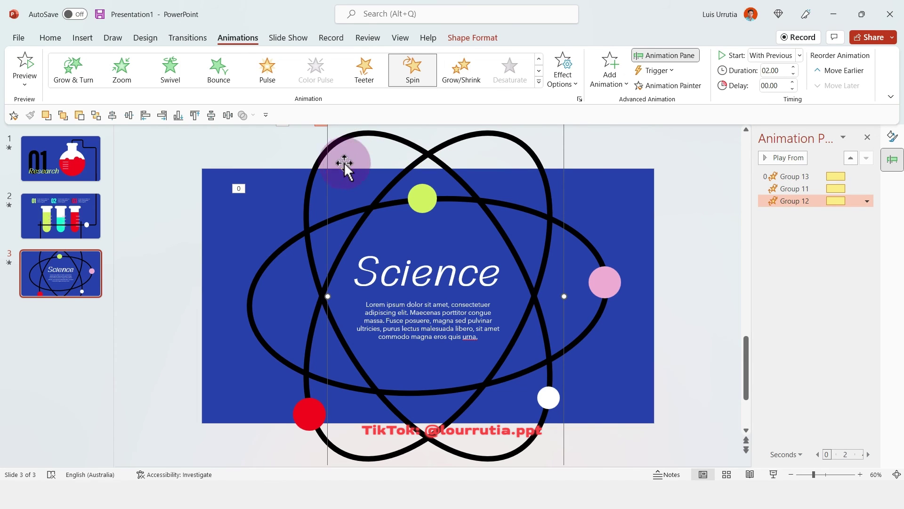
right_click(814, 200)
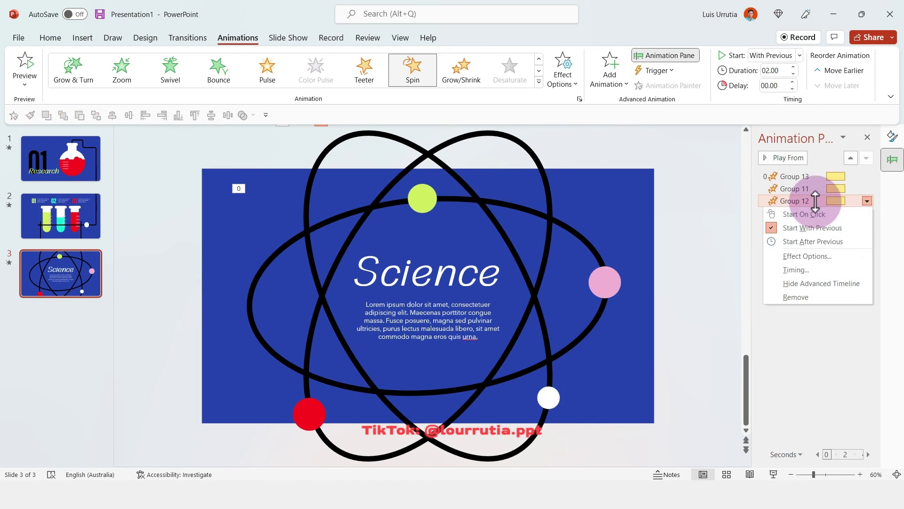
left_click(828, 256)
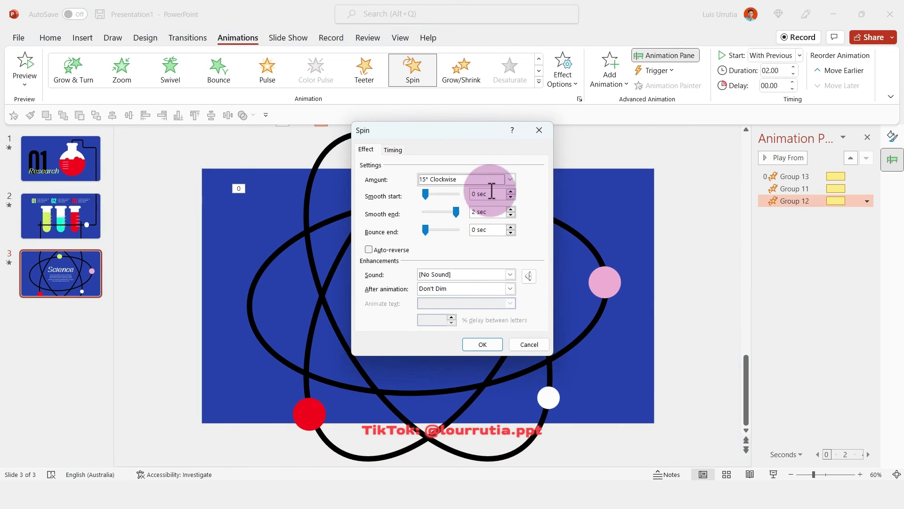
left_click(497, 185)
left_click(459, 278)
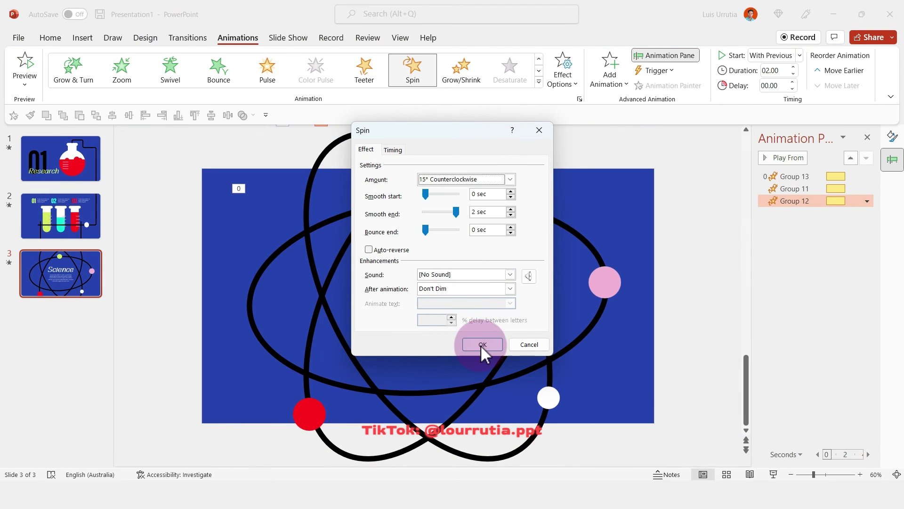
left_click(481, 344)
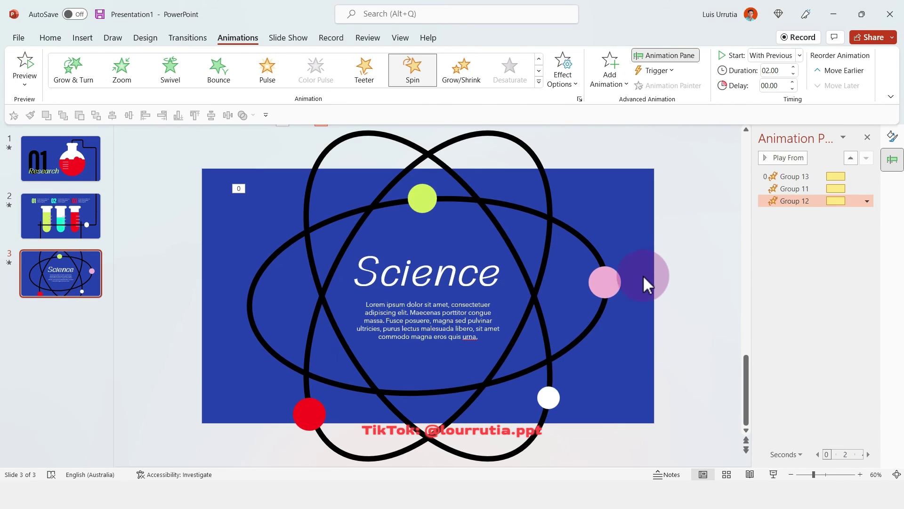
Preview the Spin animations of the orbits on the Science slide.
left_click(776, 159)
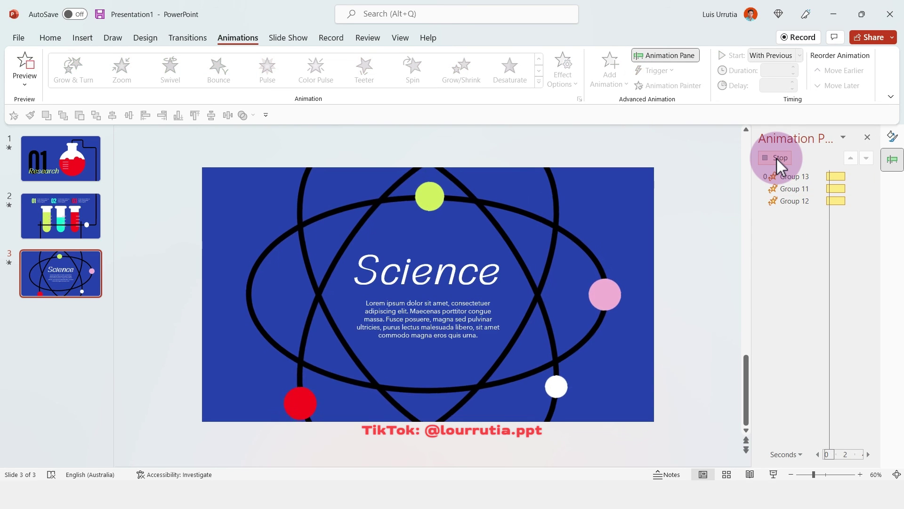
left_click(615, 289)
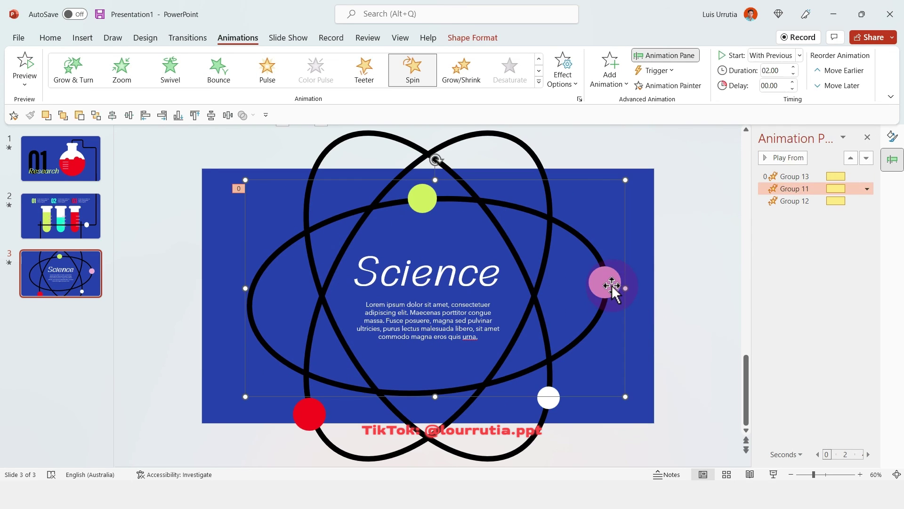
left_click(777, 222)
Apply the Push transition to the Science slide and set its direction to From Left.
left_click(187, 38)
left_click(213, 69)
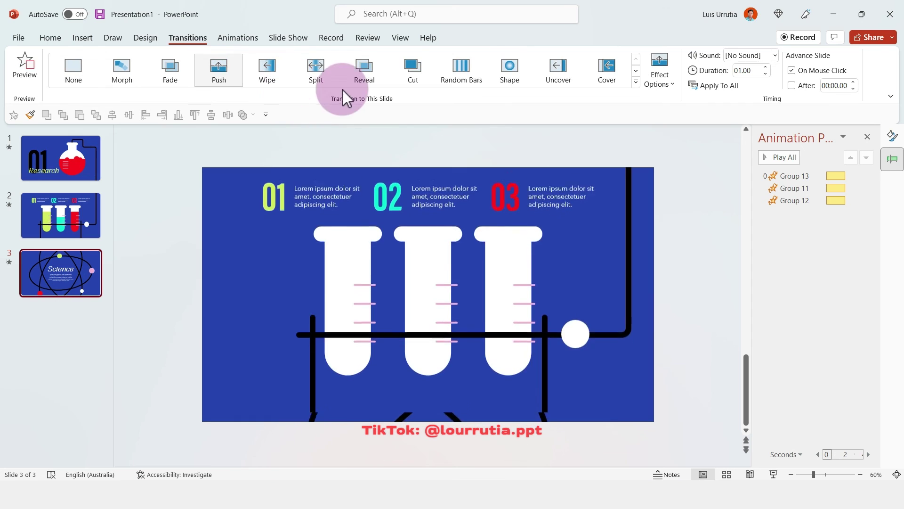
left_click(657, 82)
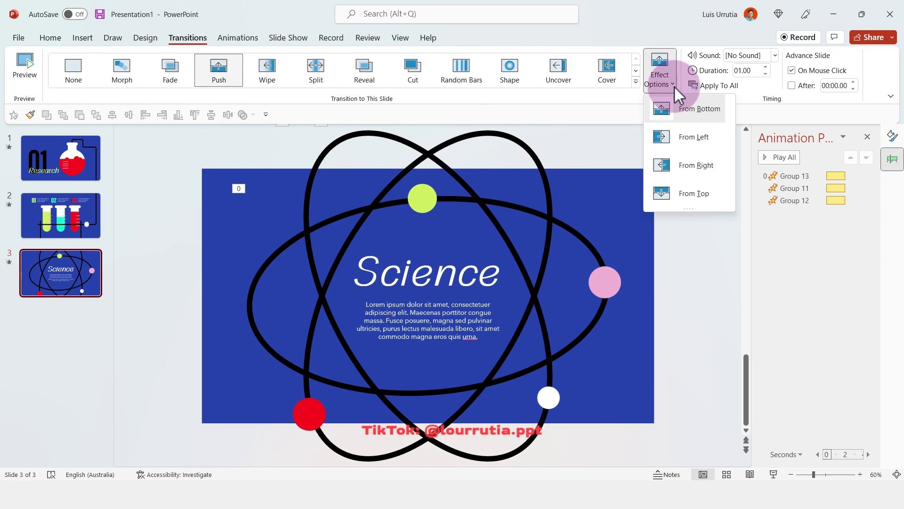
left_click(707, 160)
left_click(673, 87)
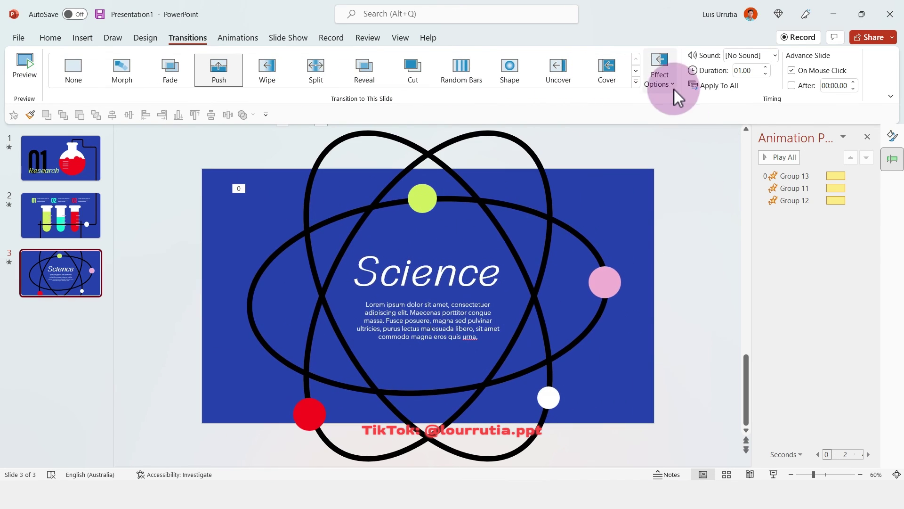
left_click(692, 193)
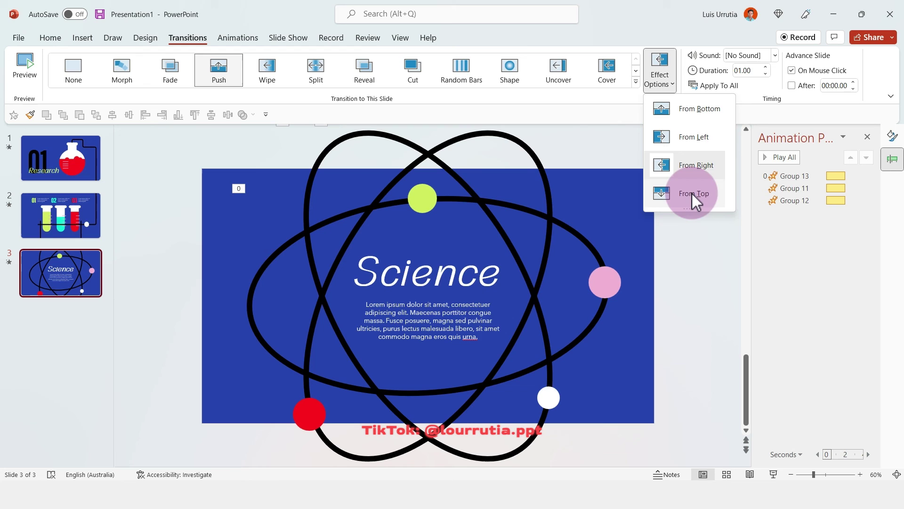
left_click(694, 142)
Apply the Push transition to the test tube slide, keeping the From Bottom direction.
left_click(83, 220)
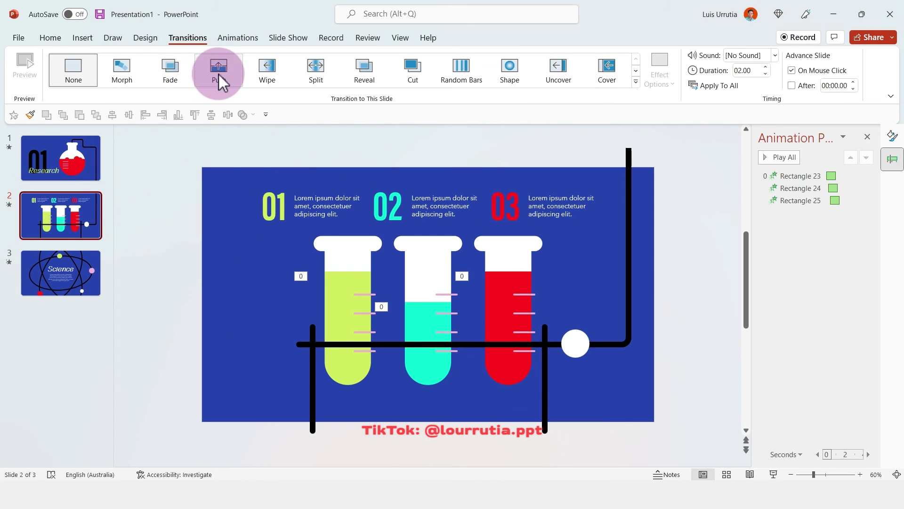
left_click(218, 75)
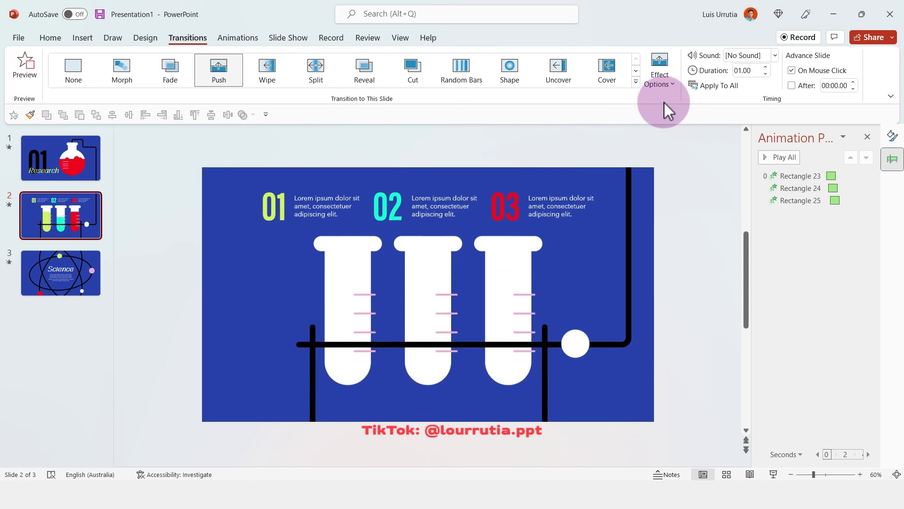
left_click(664, 90)
left_click(664, 89)
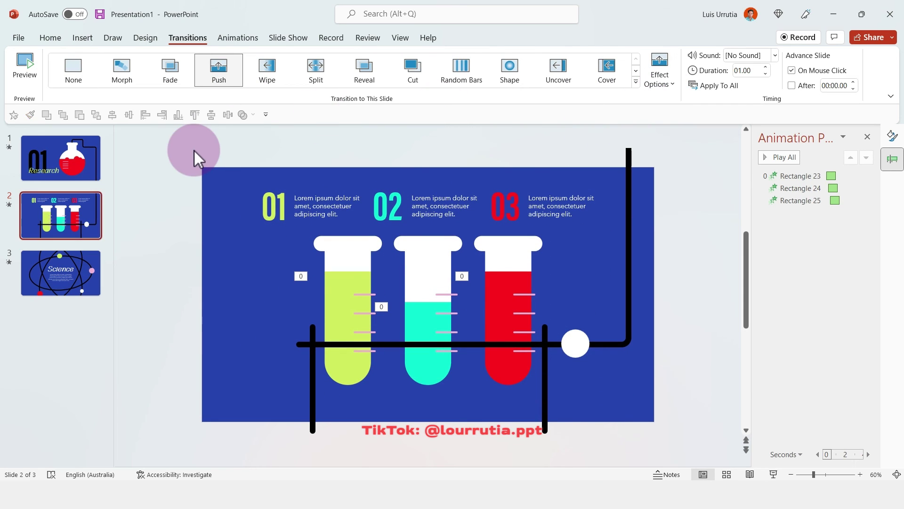
Complete the eight-pointed star on the Research flask with 3.75 pt lines and a horizontally flipped copy of its diagonal.
left_click(856, 282)
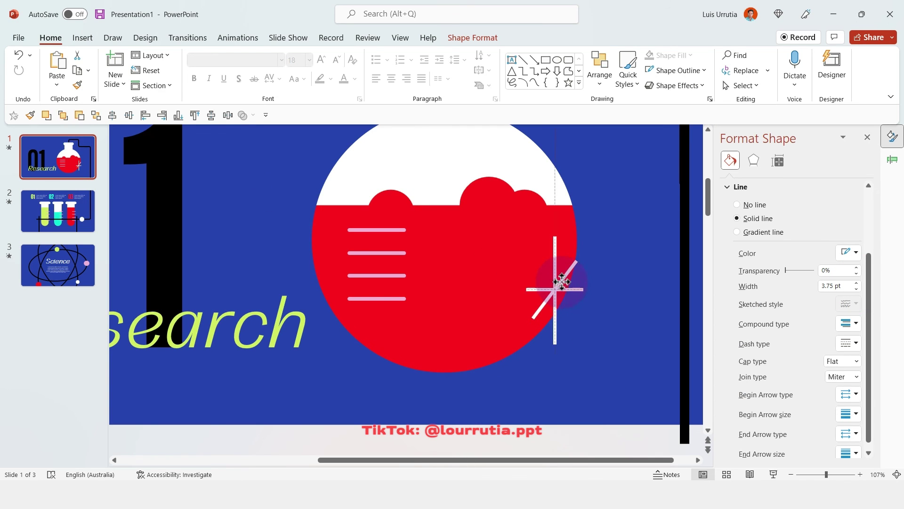
left_click_drag(561, 281, 543, 280, "ctrl")
left_click(484, 38)
left_click(680, 85)
left_click(695, 154)
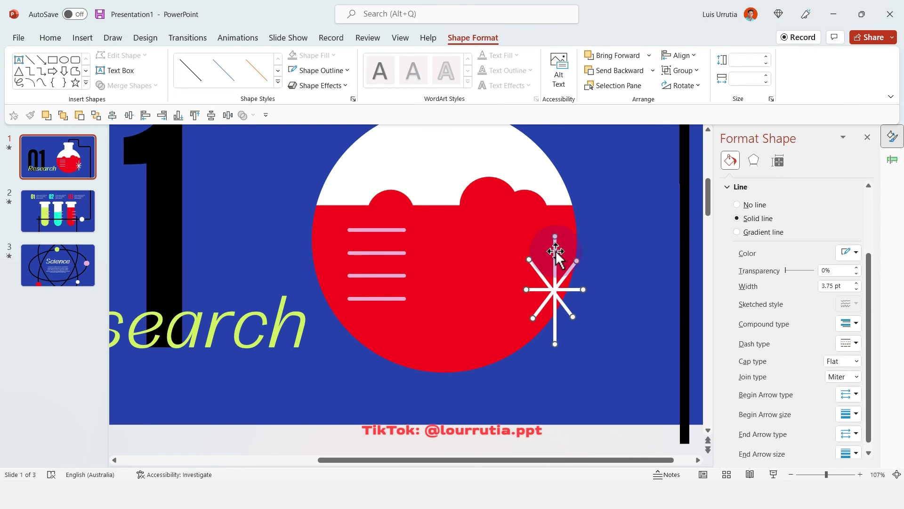
Align the star's lines to their common middle and group them.
left_click(679, 55)
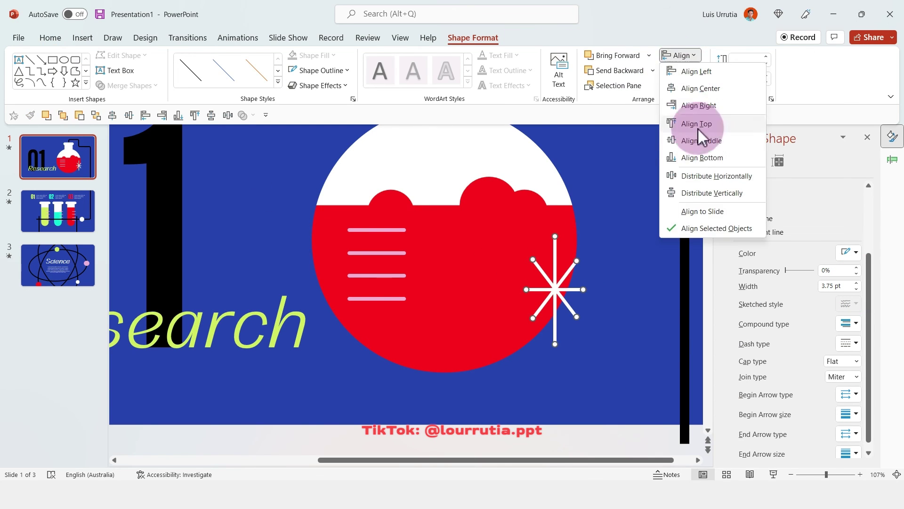
left_click(690, 139)
key("ctrl+g")
Shrink the star slightly and place a smaller copy, about 2.9 by 1.6 cm, beside the flask's upper right edge.
left_click_drag(587, 231, 579, 249, "shift")
left_click_drag(554, 295, 590, 203, "ctrl")
left_click_drag(616, 154, 606, 174, "shift")
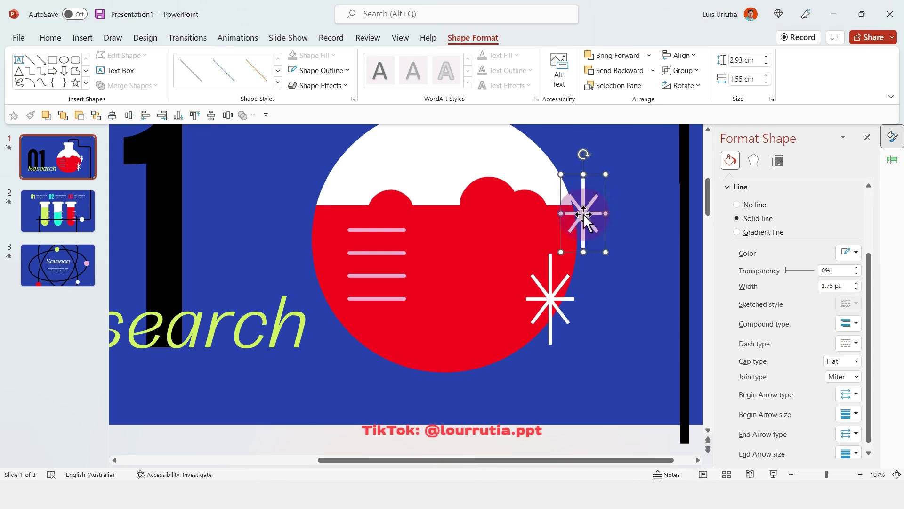
left_click_drag(584, 214, 597, 219)
Recolour the smaller star's lines with the recently used lime green and shrink it slightly.
left_click(848, 252)
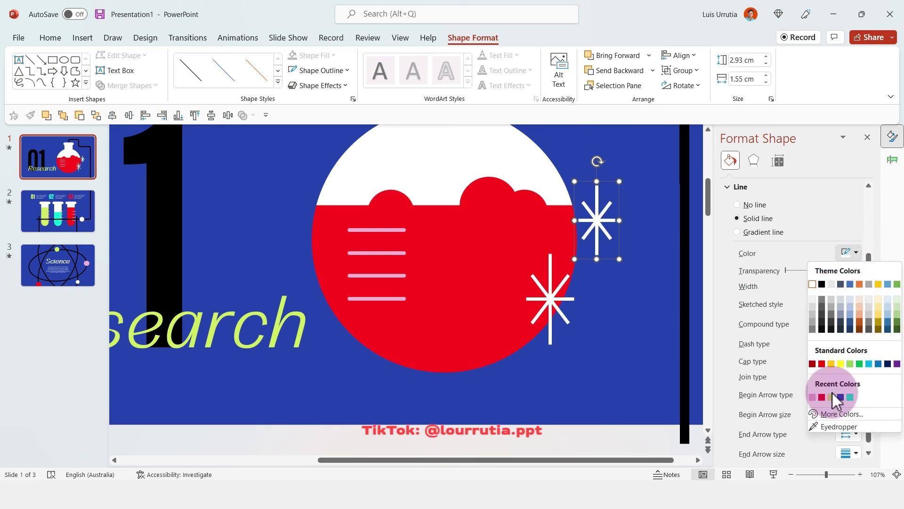
left_click(833, 397)
left_click_drag(627, 173, 620, 185, "shift")
Set the cap type and join type of both stars' lines to Round.
left_click(550, 299, "shift")
scroll(804, 363, "down", 2)
left_click(842, 410)
left_click(840, 433)
left_click_drag(826, 474, 814, 474)
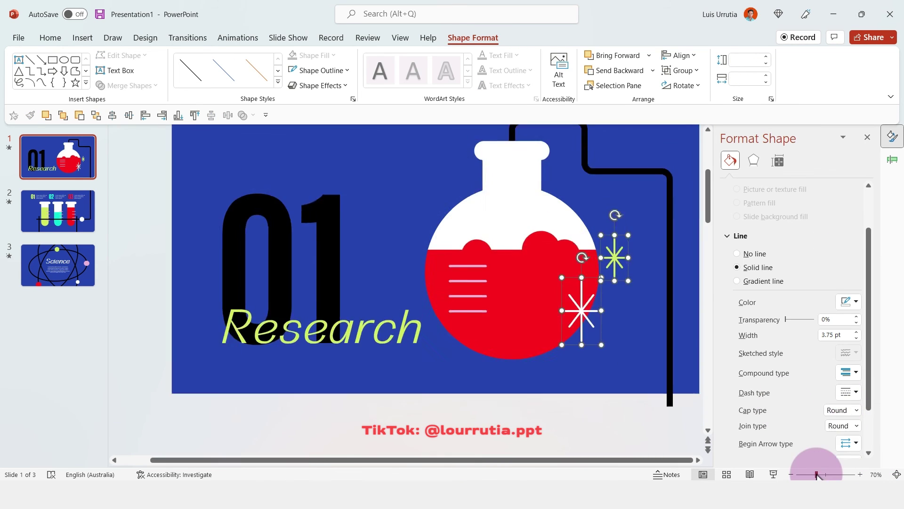
Place a copy of the white star left of the 01 heading and paste a star onto the test tube slide.
left_click_drag(543, 307, 229, 285)
scroll(601, 298, "down", 3)
key("ctrl+v")
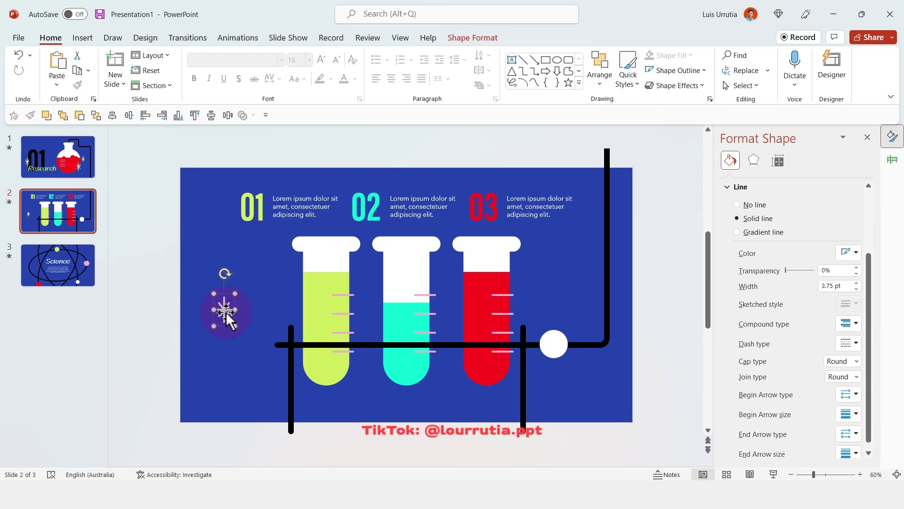
Paste the white star onto the Science slide and move it to the upper left part of the horizontal orbit.
left_click(94, 267)
key("ctrl+v")
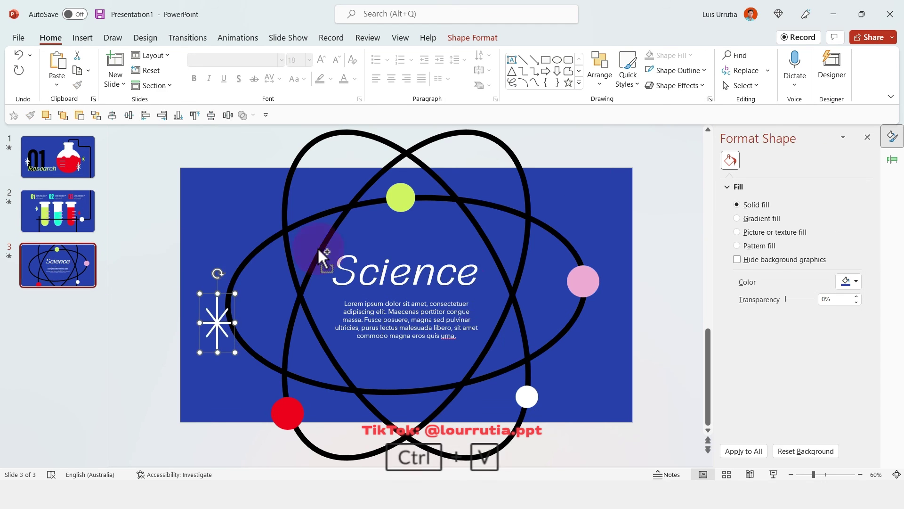
left_click_drag(219, 310, 246, 224)
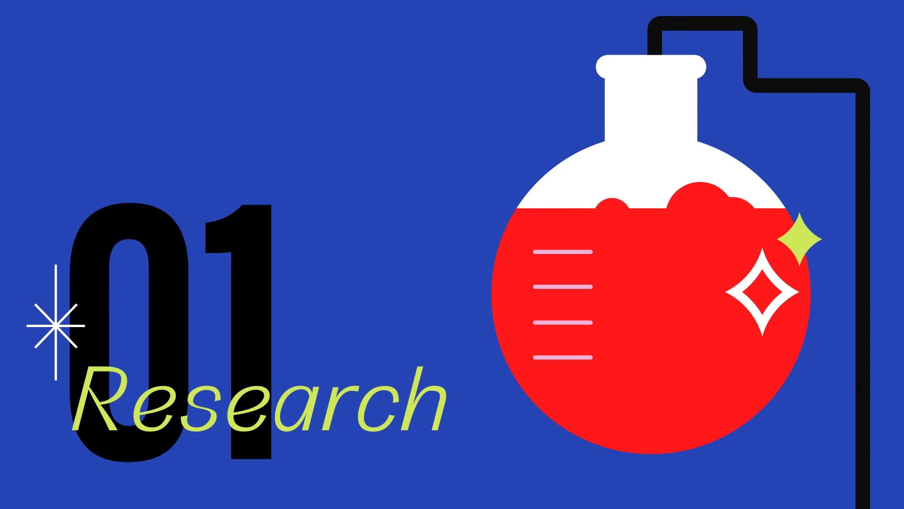
Play the finished slide show from the Research slide through the test tube slide to the Science slide.
key("Right")
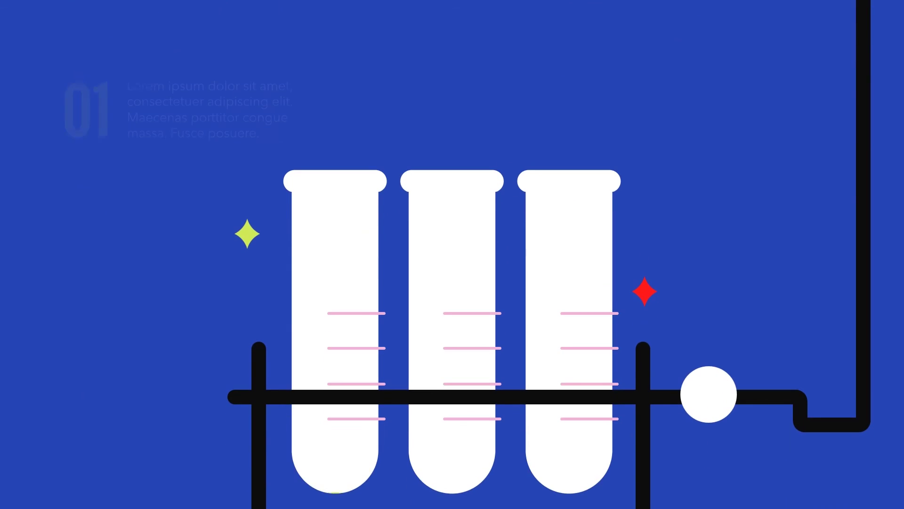
key("Right")
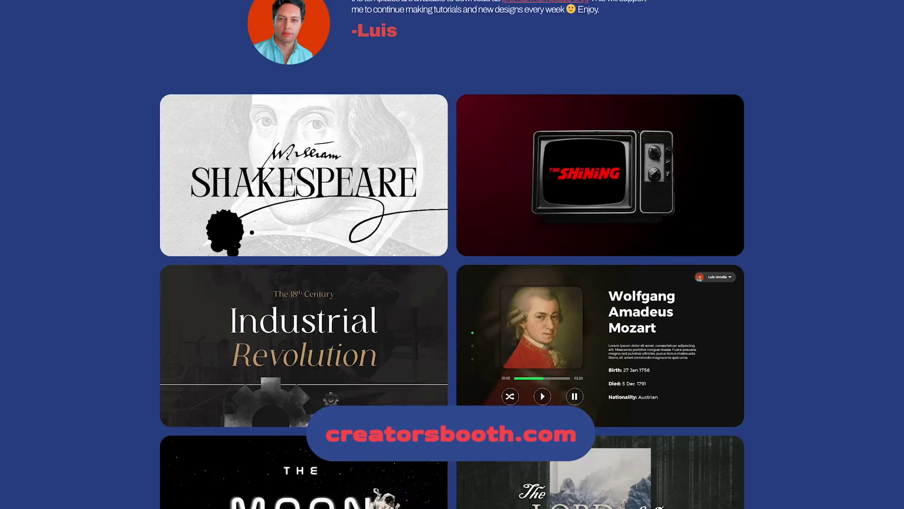
Browse the presentation gallery on creatorsbooth.com and view the Van Gogh template page with its free slides download.
scroll(340, 237, "down", 8)
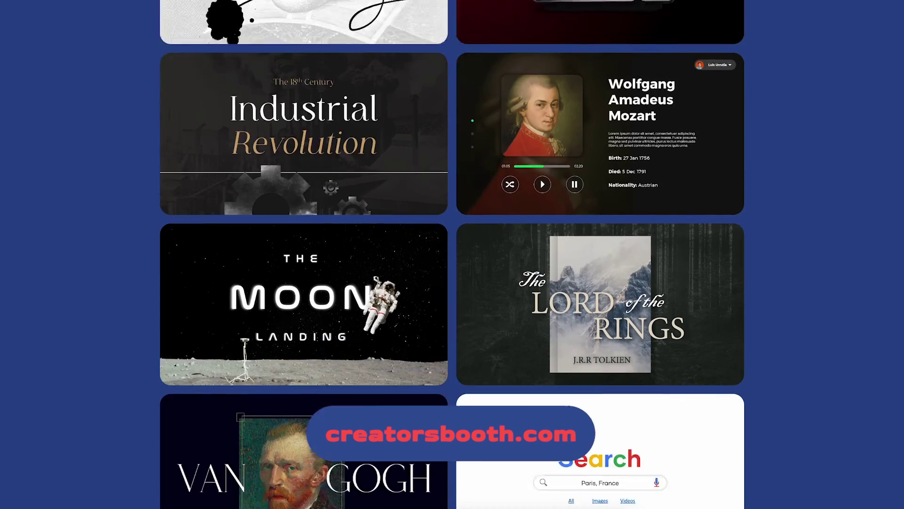
left_click(340, 237)
scroll(804, 121, "down", 3)
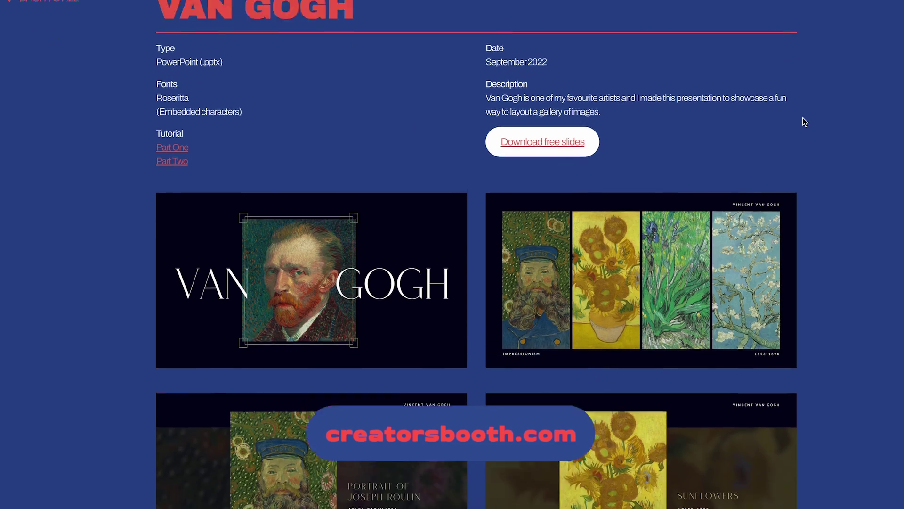
scroll(697, 122, "up", 1)
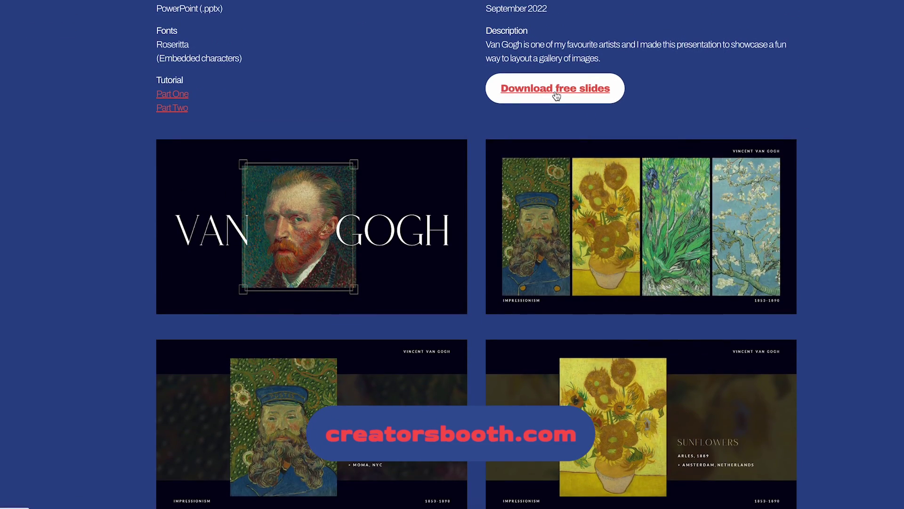